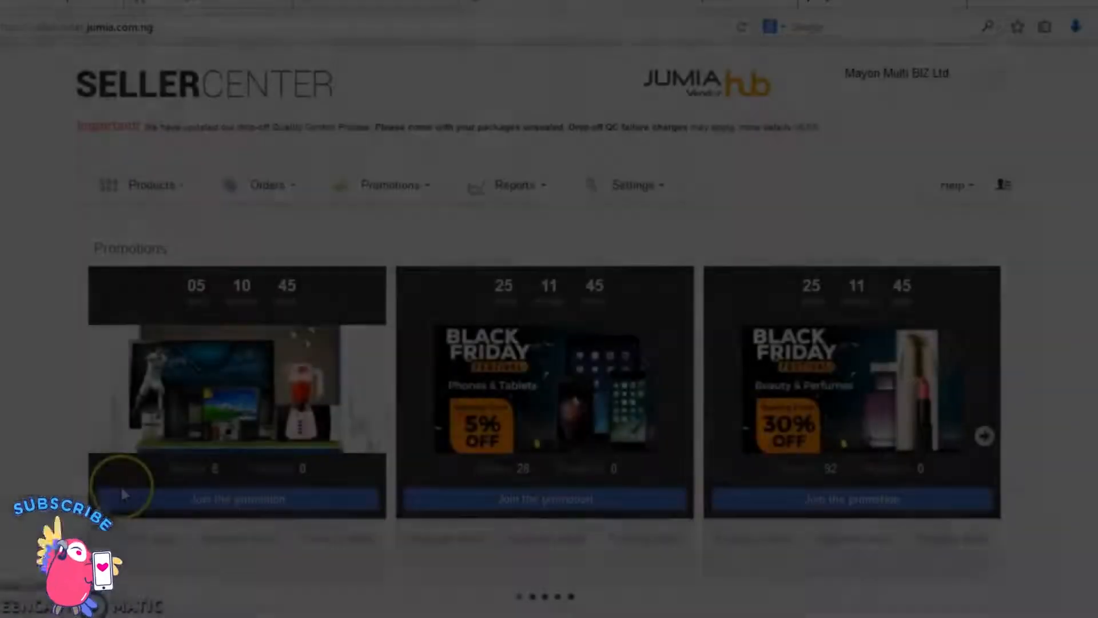
Step: Start adding a product that is not yet in Jumia's catalog by creating a new product
click(184, 186)
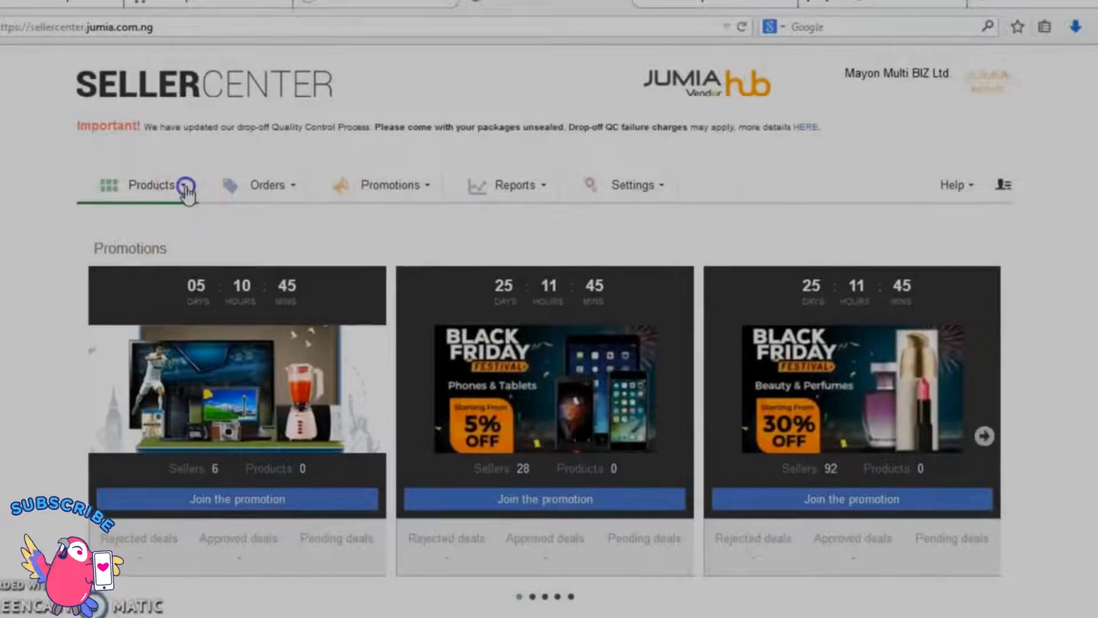
click(143, 258)
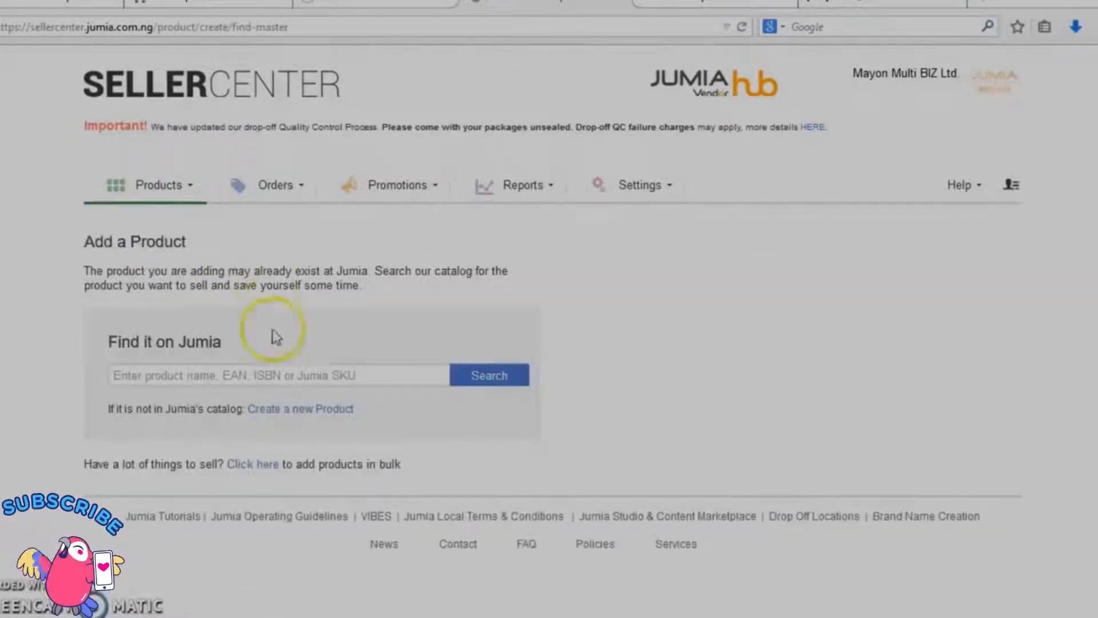
click(299, 410)
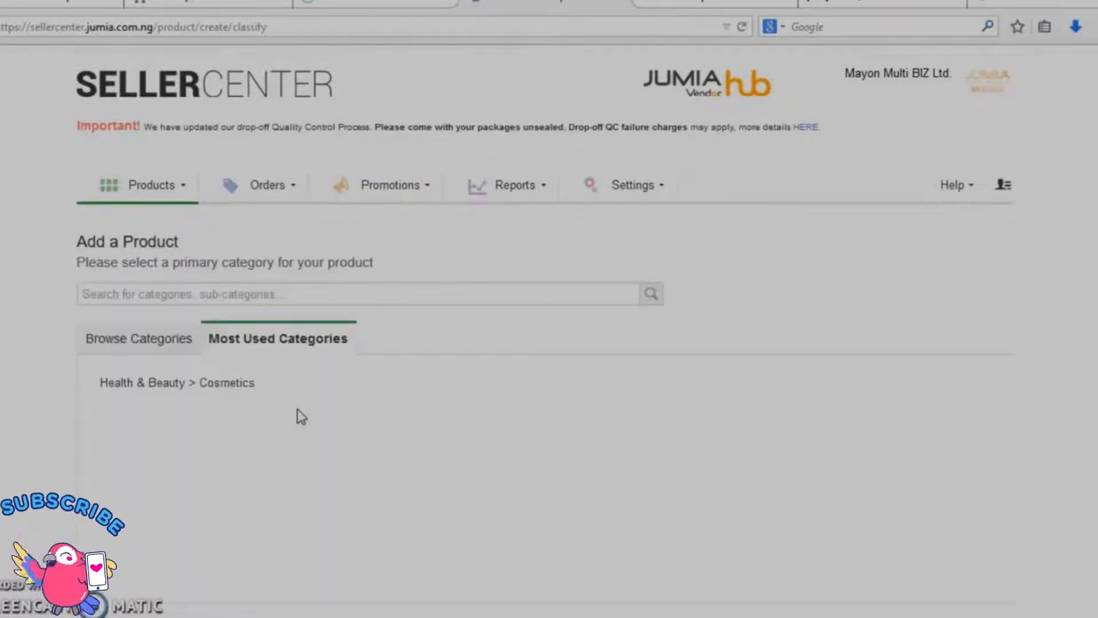
Step: Browse to the category FASHION > Women's Clothing > Dresses > Mini Dresses and select it as the product's primary category
click(152, 338)
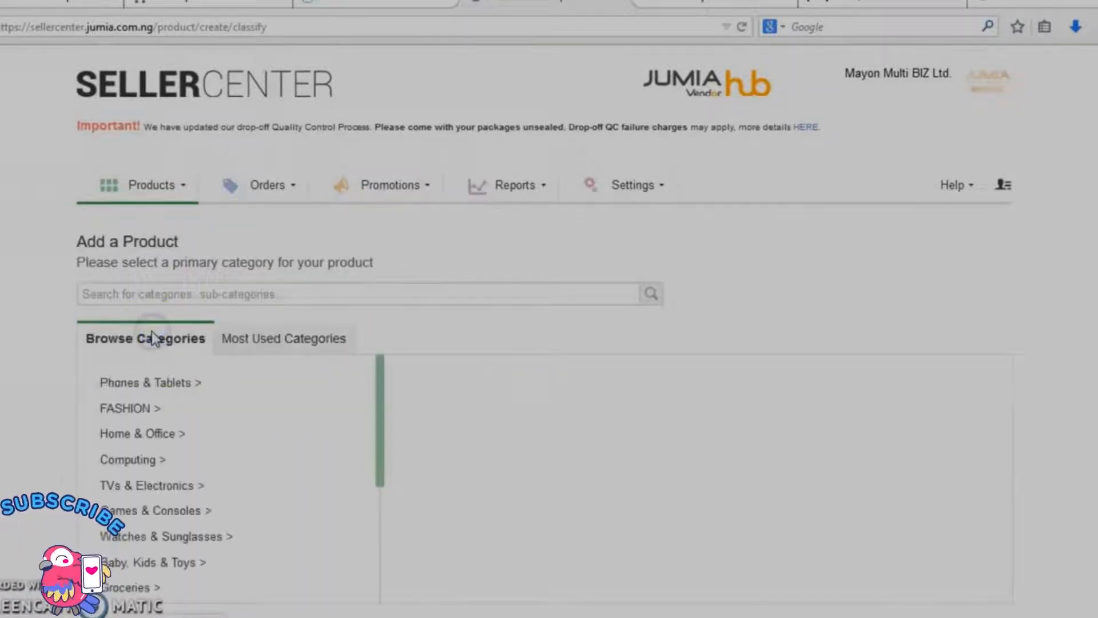
click(142, 409)
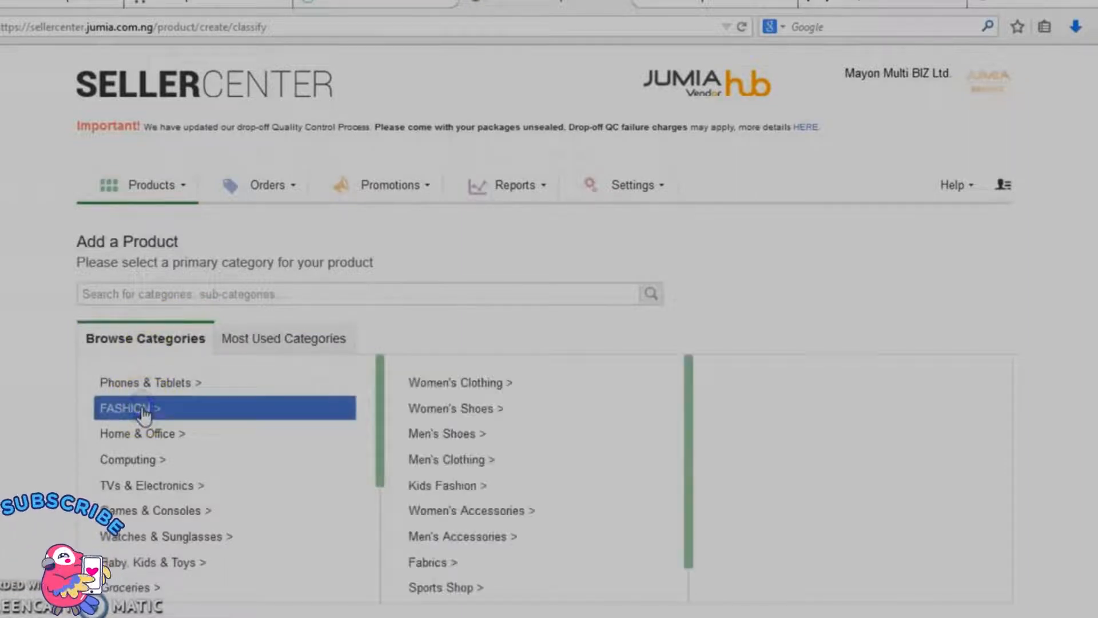
click(465, 384)
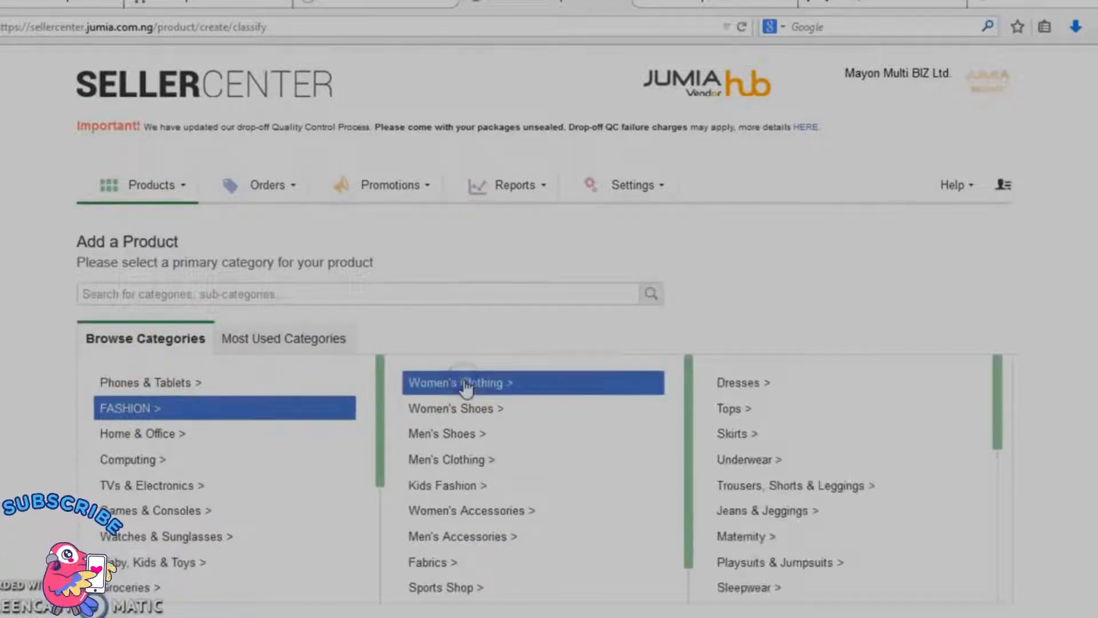
click(747, 385)
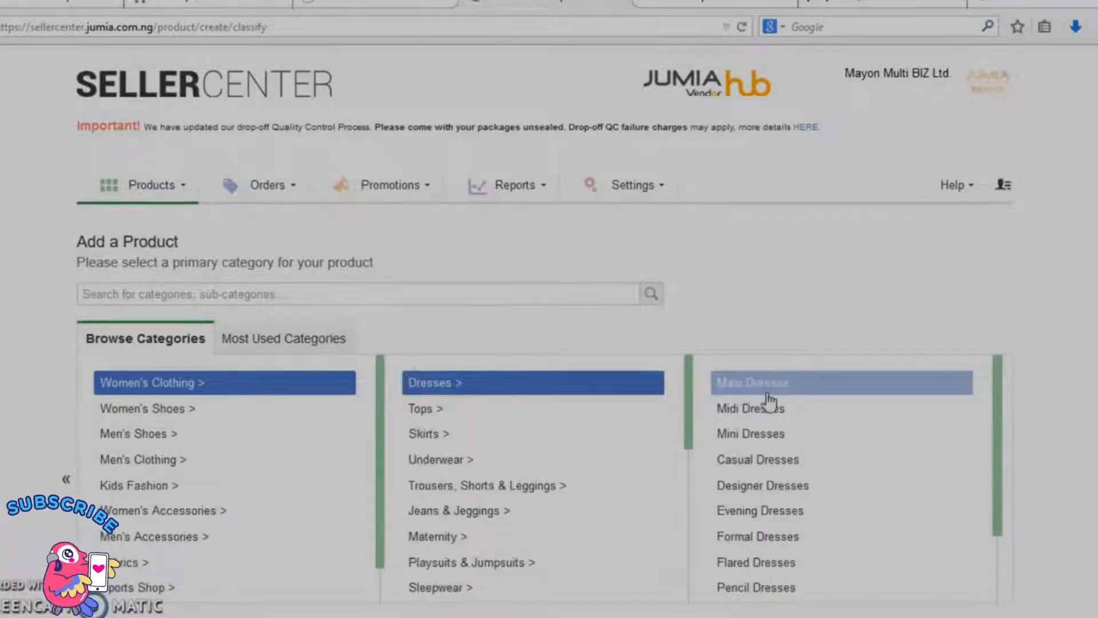
click(790, 411)
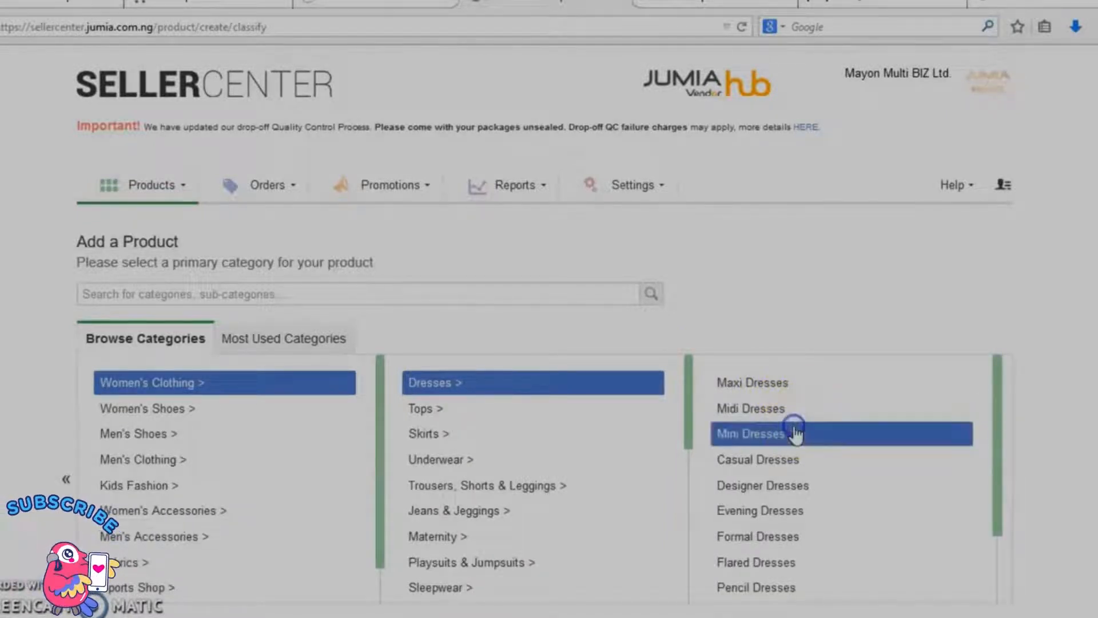
scroll(1092, 365, down, 3)
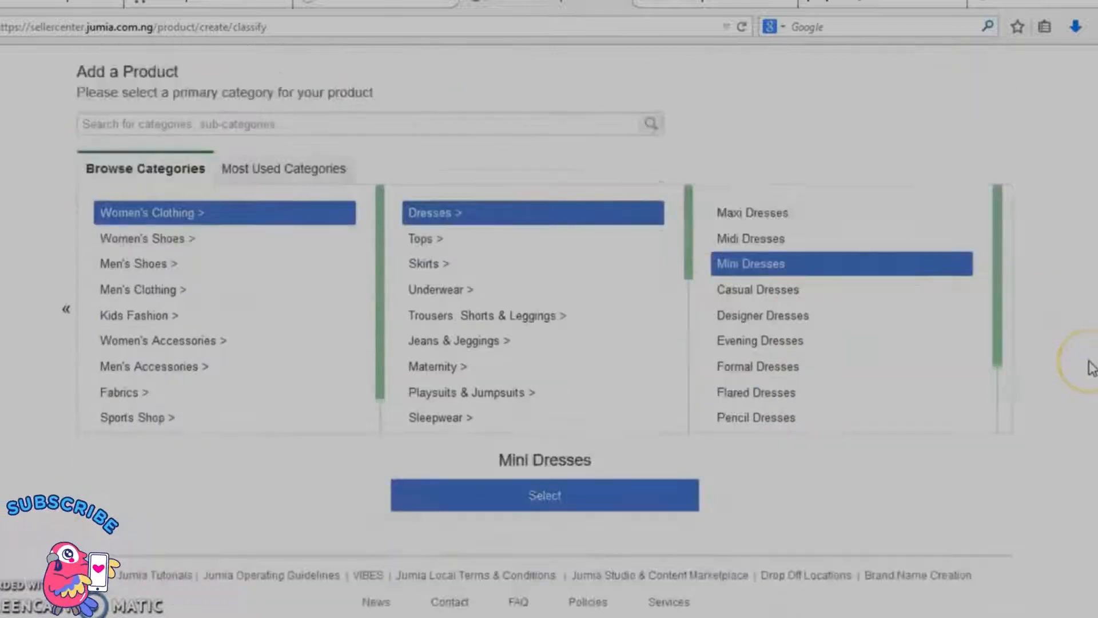
click(629, 486)
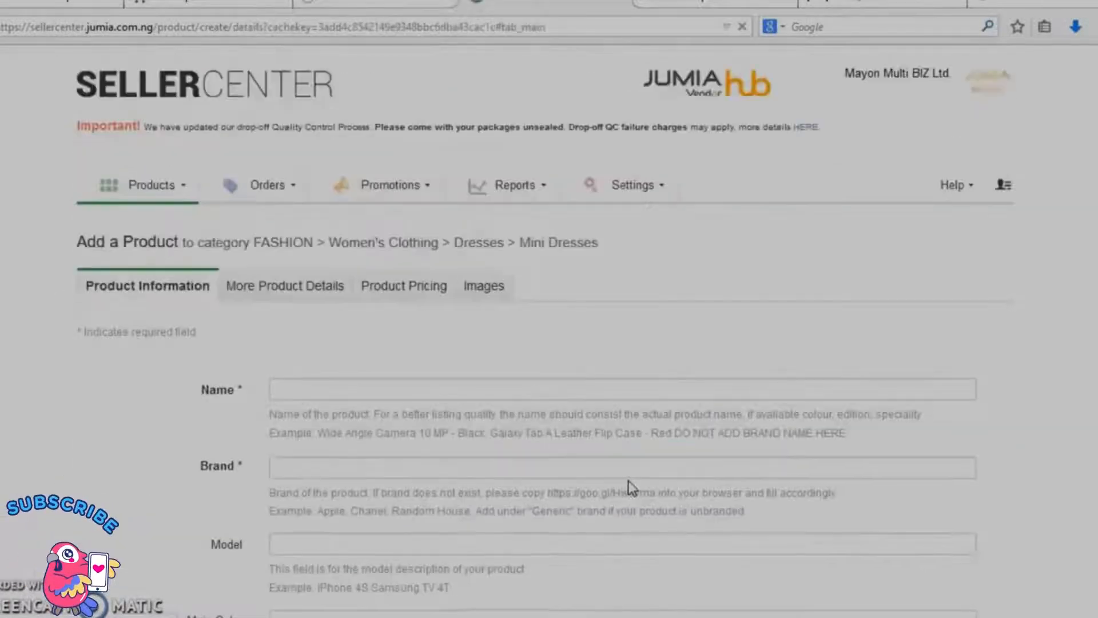
Step: Enter "V-neck Bodycon Sleeveless Cotton Dress - Red/White" as the product name
click(481, 393)
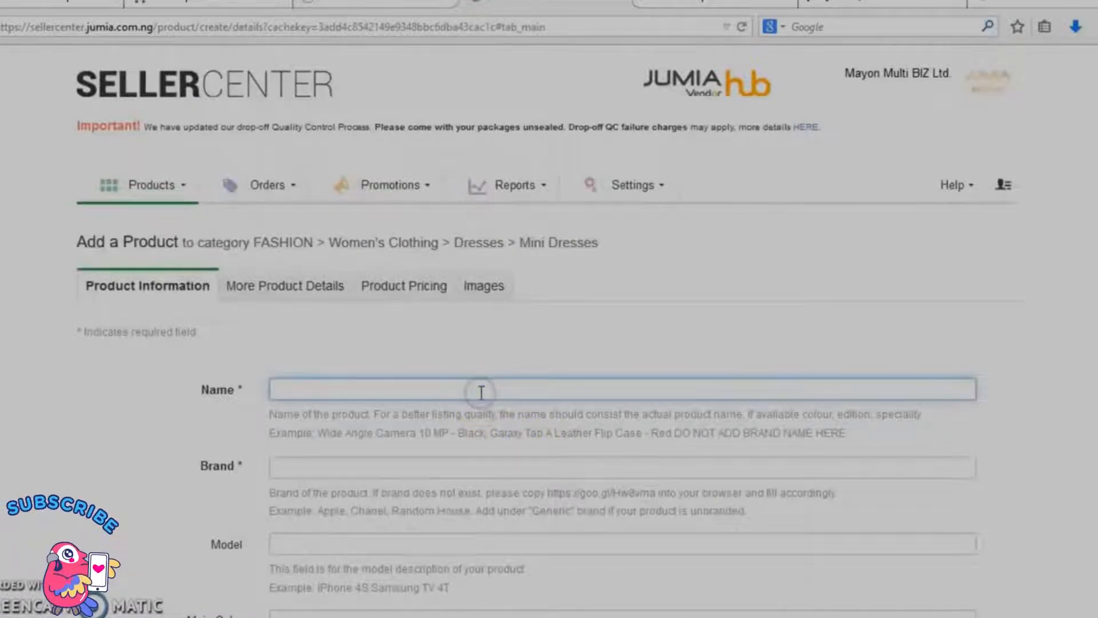
text(V)
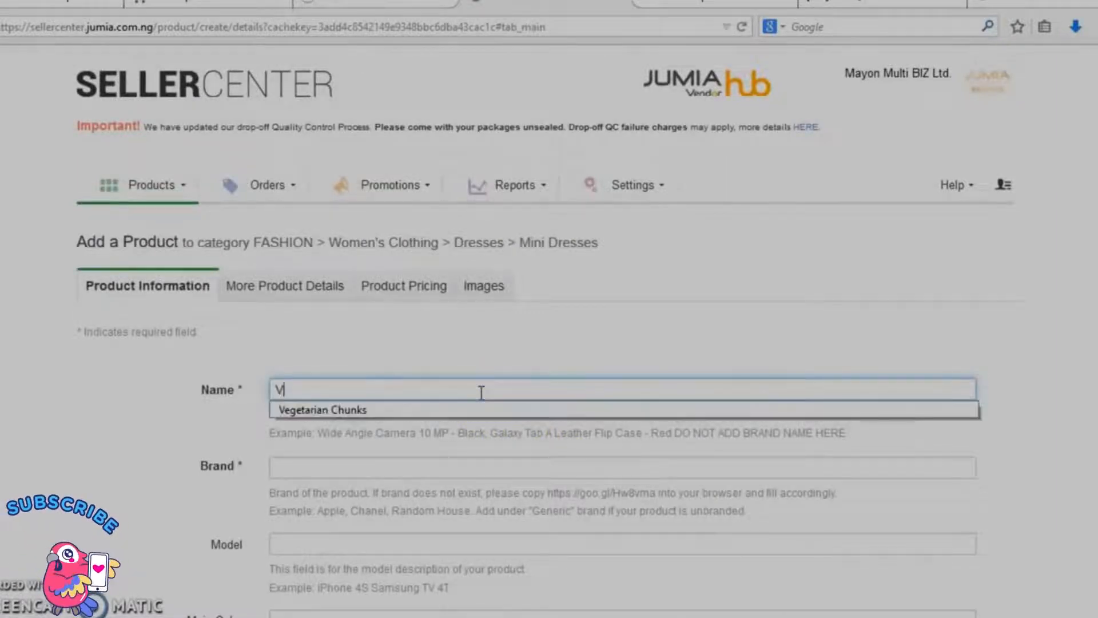
text(-neck)
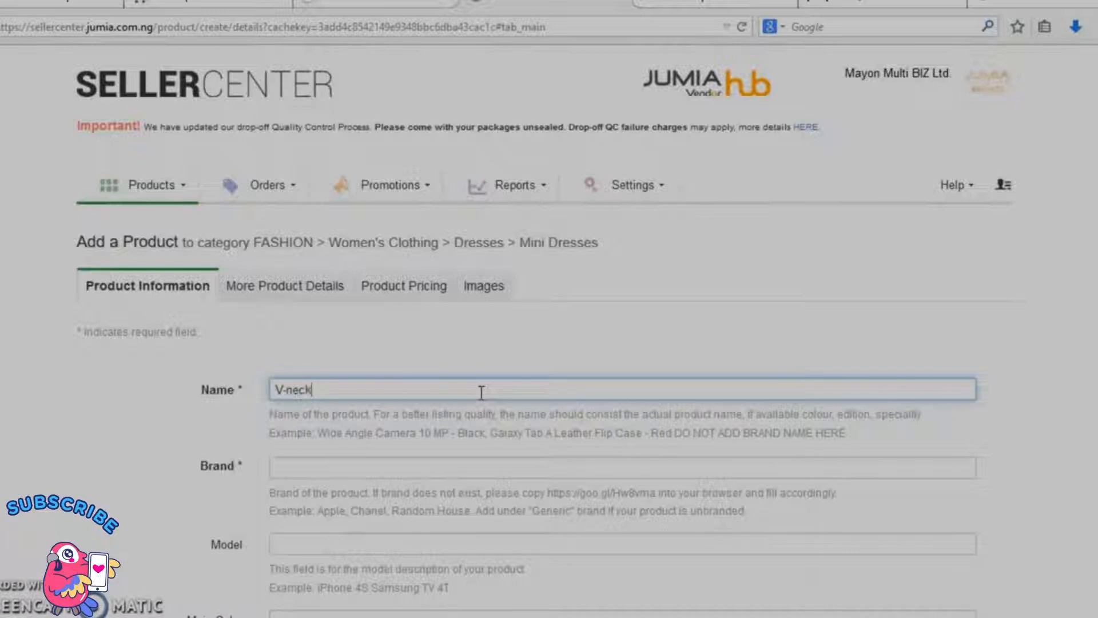
text(  Body)
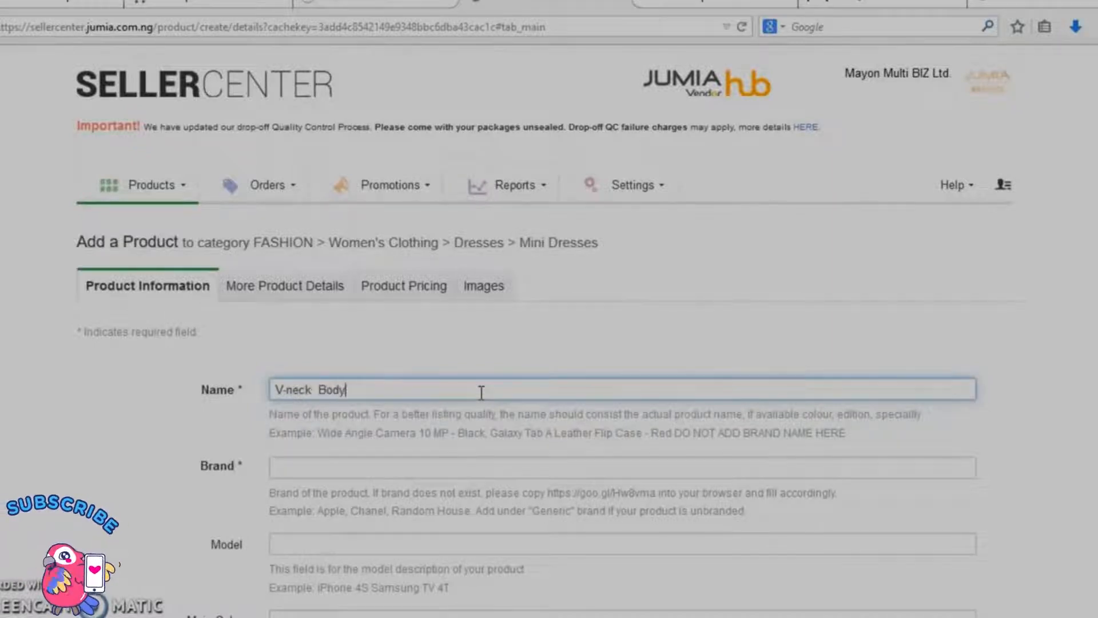
text(con)
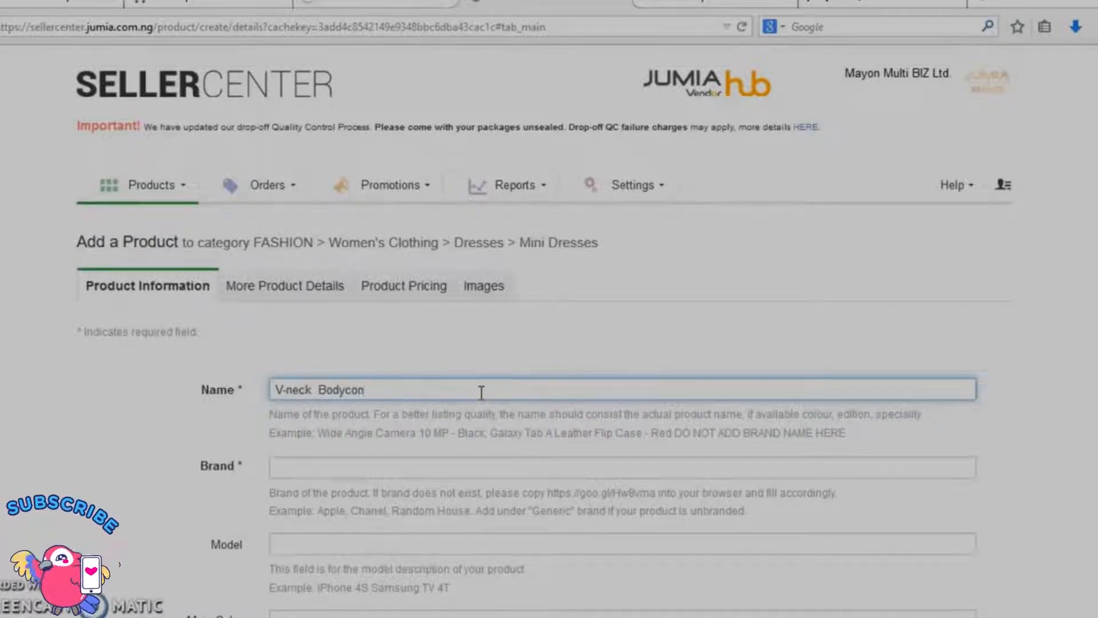
text( Sleevele)
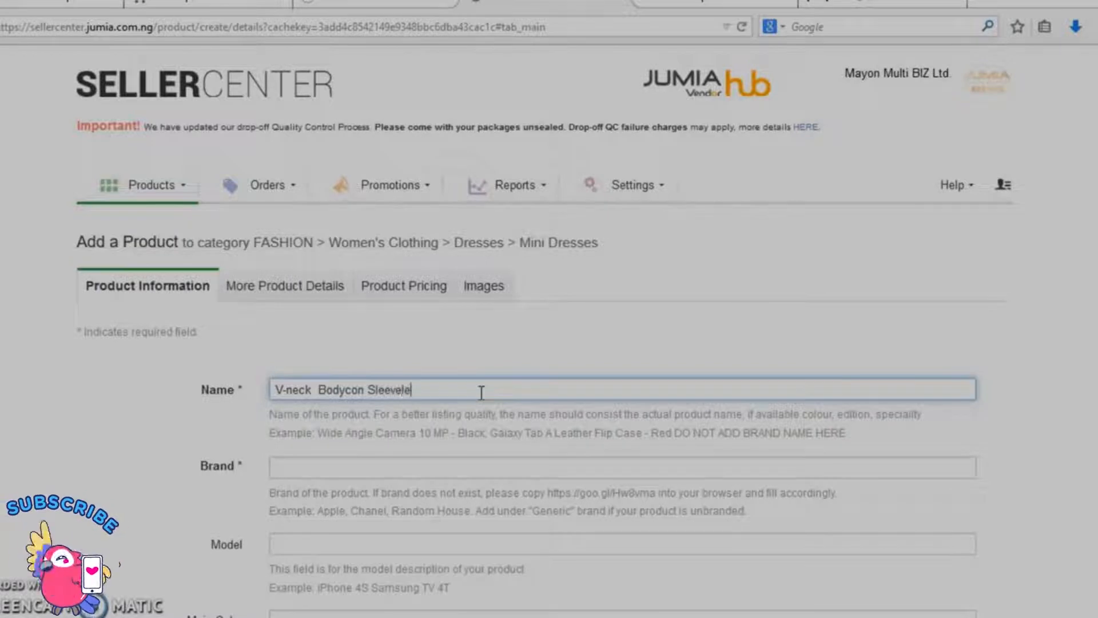
text(ss Col)
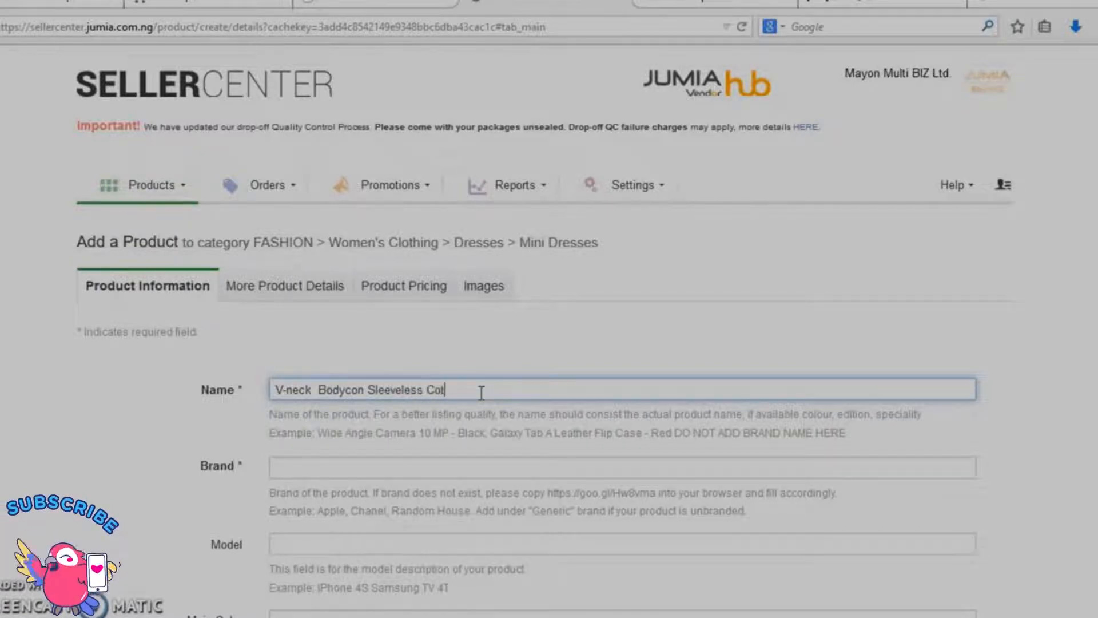
key(BackSpace)
text(tton Dres)
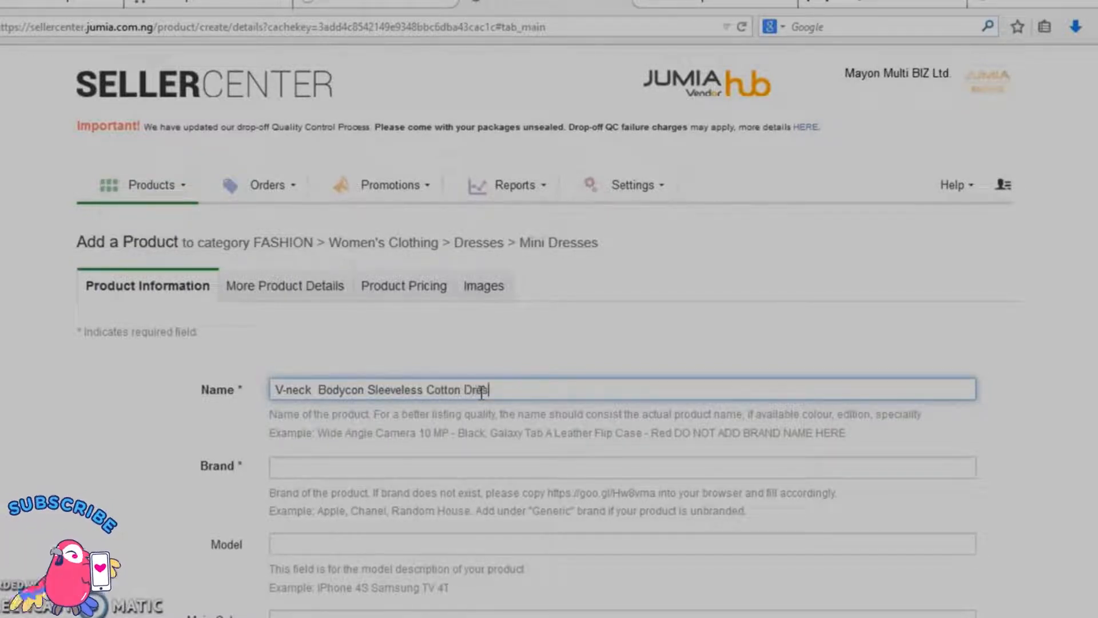
text(s - R)
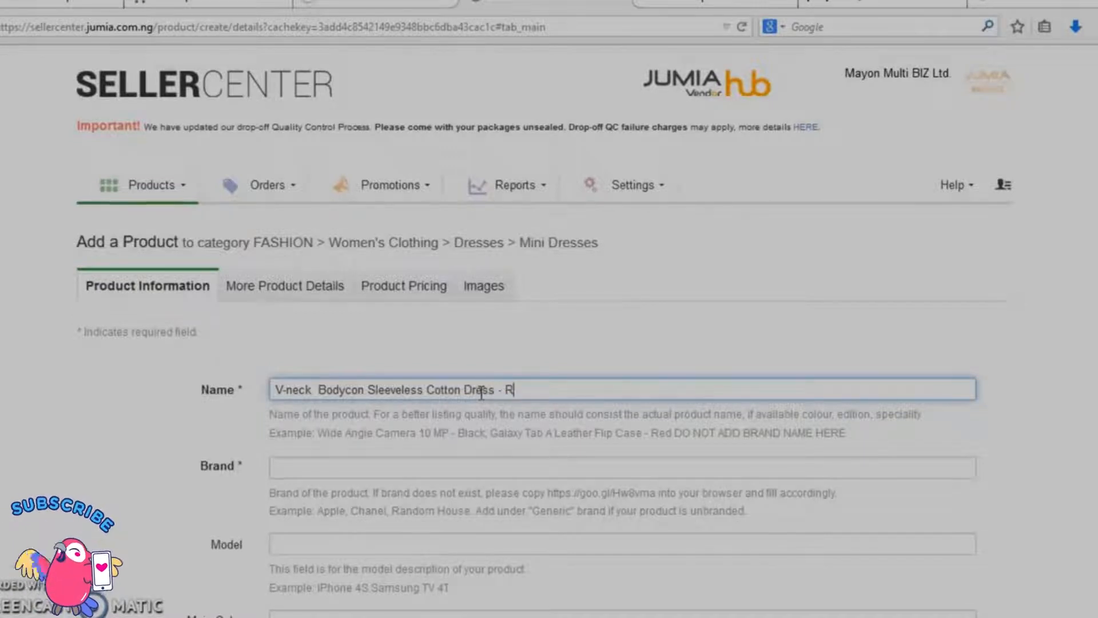
text(ed/White)
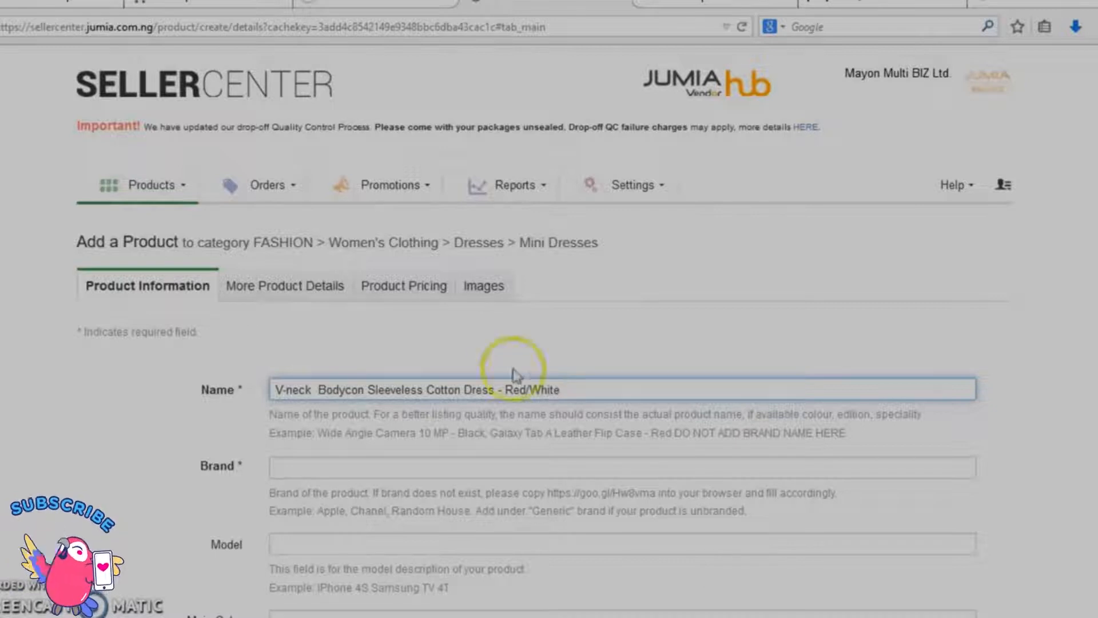
Step: Set the product's brand to the suggested "Fashion"
click(420, 469)
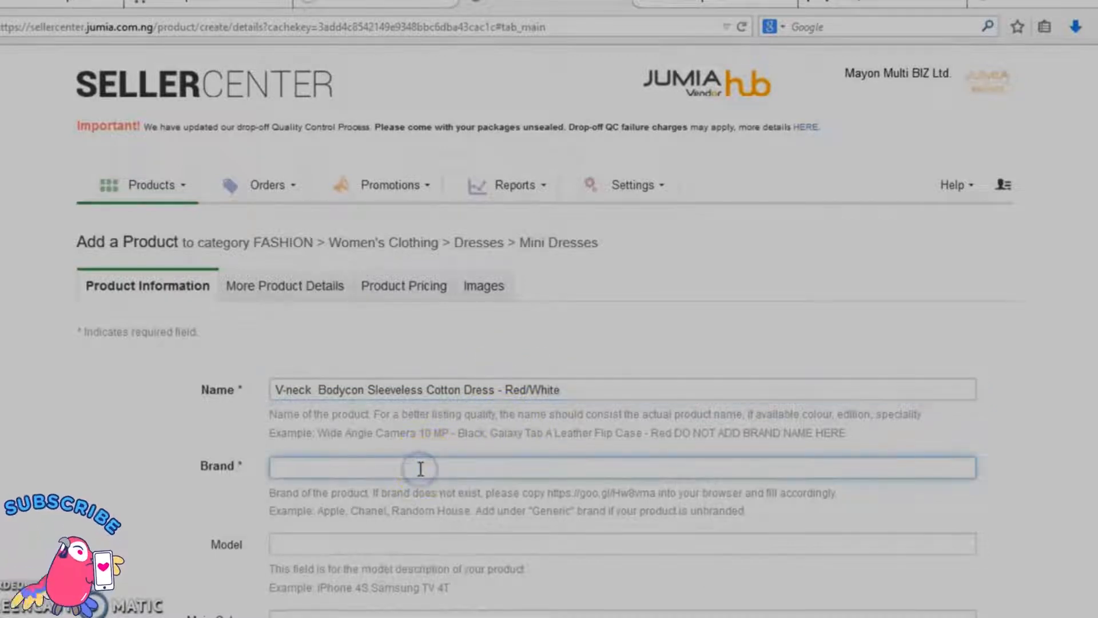
text(Fashi)
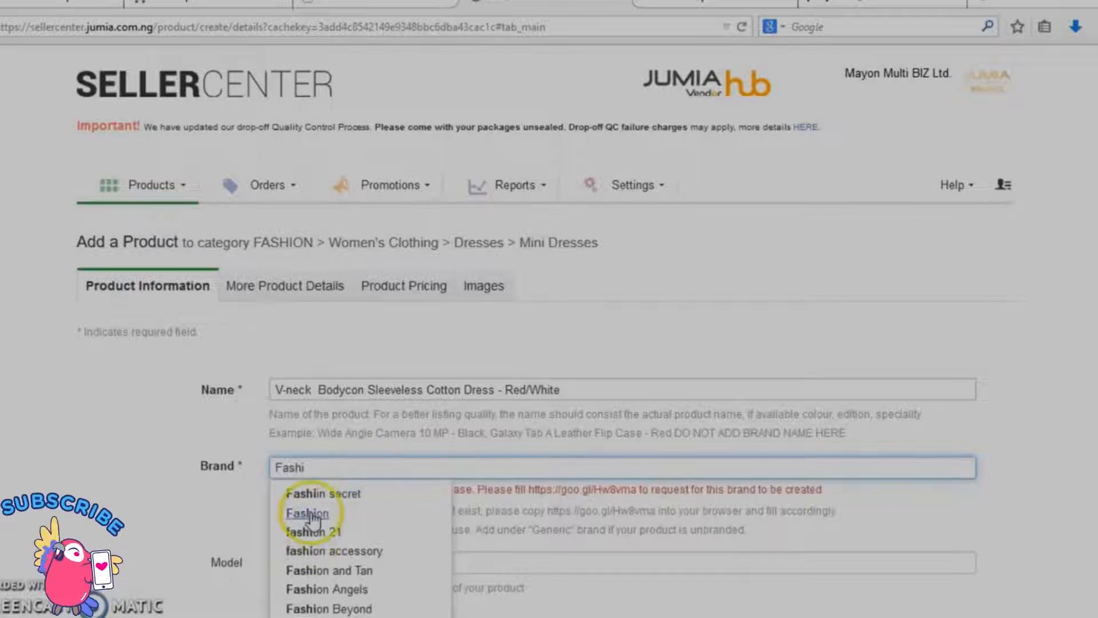
click(302, 511)
Step: Enter Red as the main color and continue to the additional product details
scroll(540, 505, down, 4)
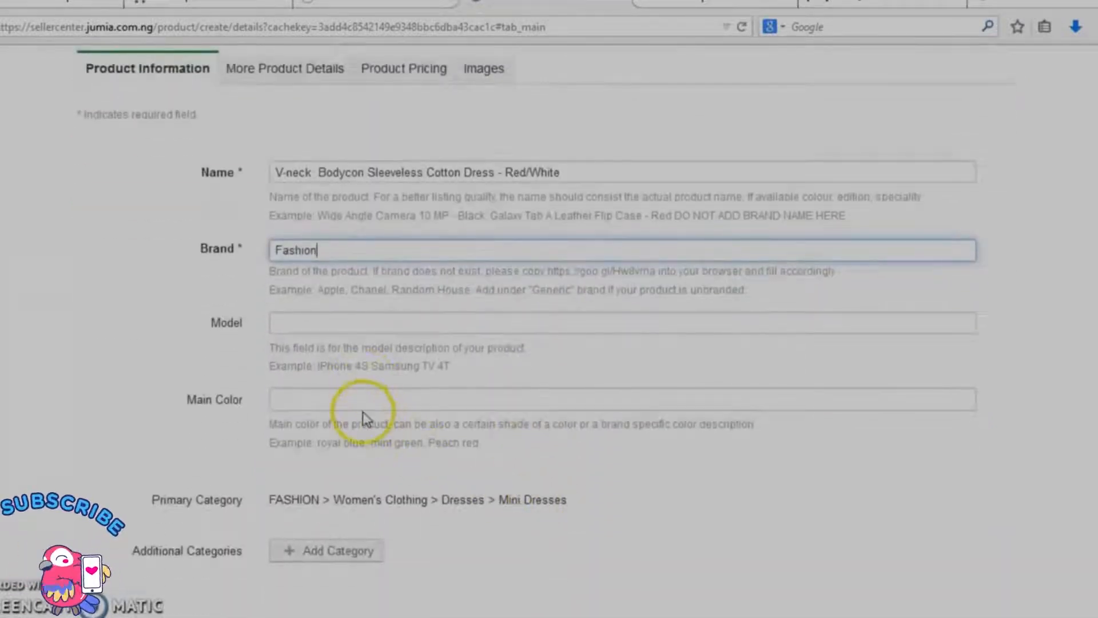
click(362, 401)
click(361, 399)
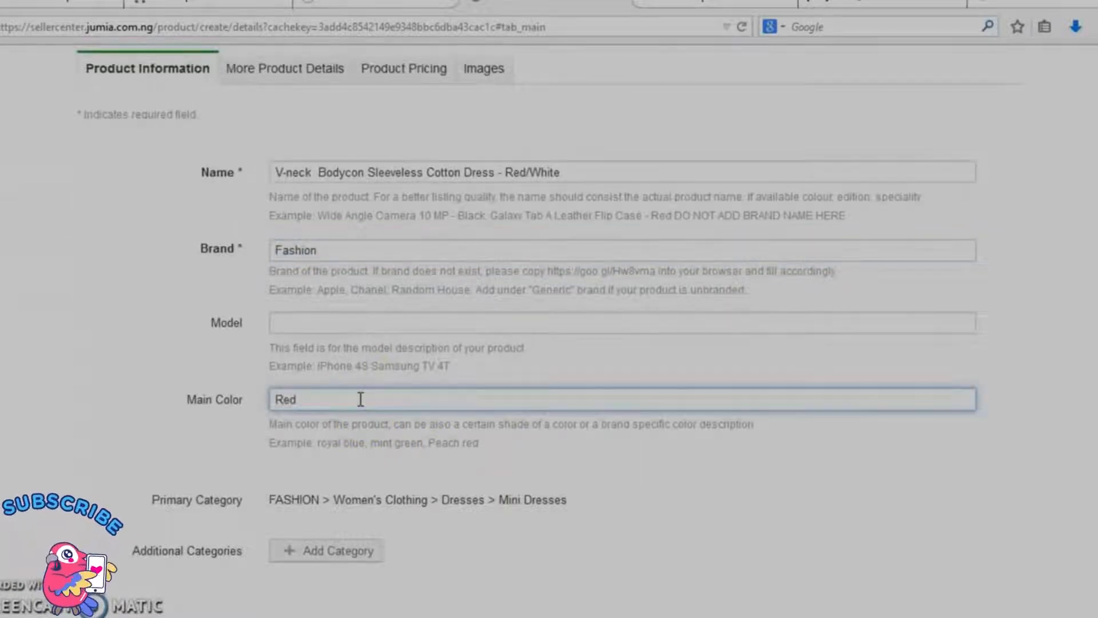
scroll(361, 398, down, 4)
click(525, 457)
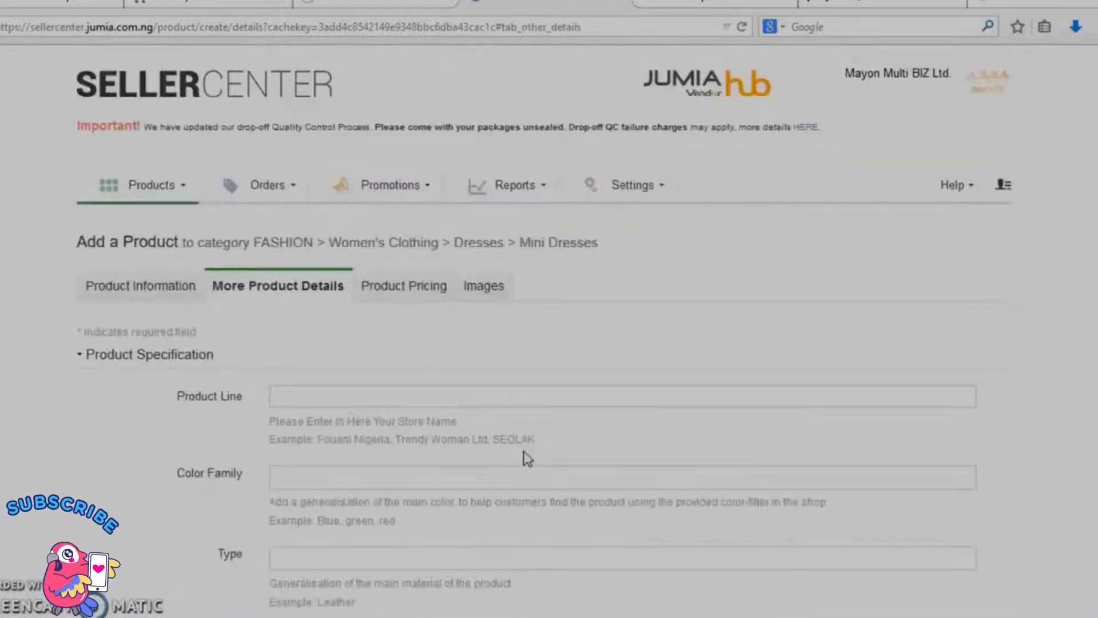
Step: Fill in the product line with the store name "Mayon Multi BIZ Ltd."
click(387, 397)
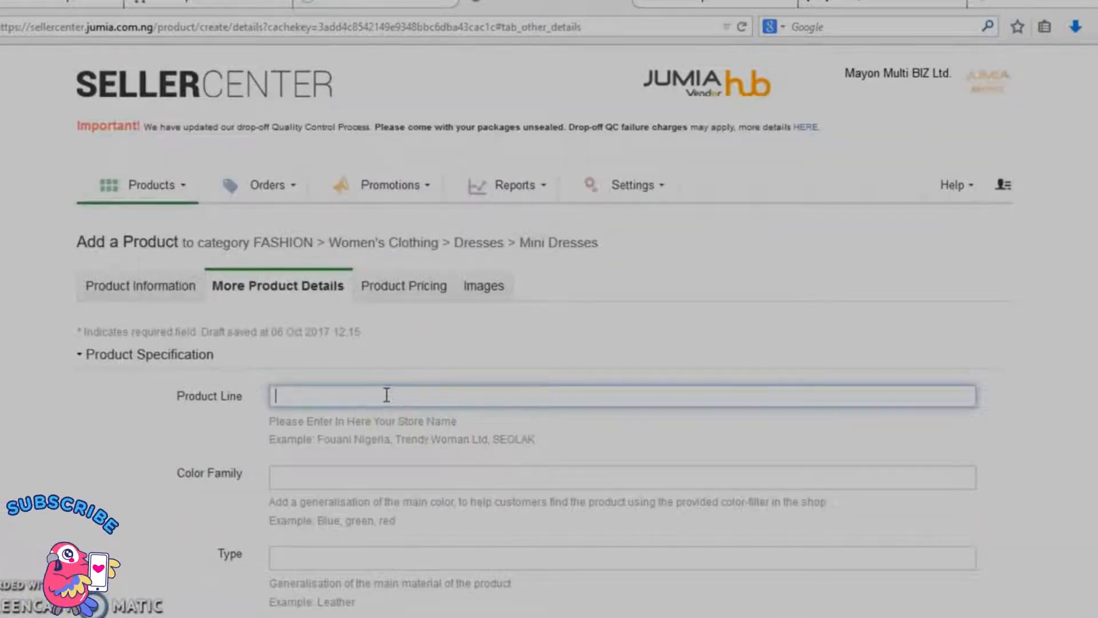
text(Mayon)
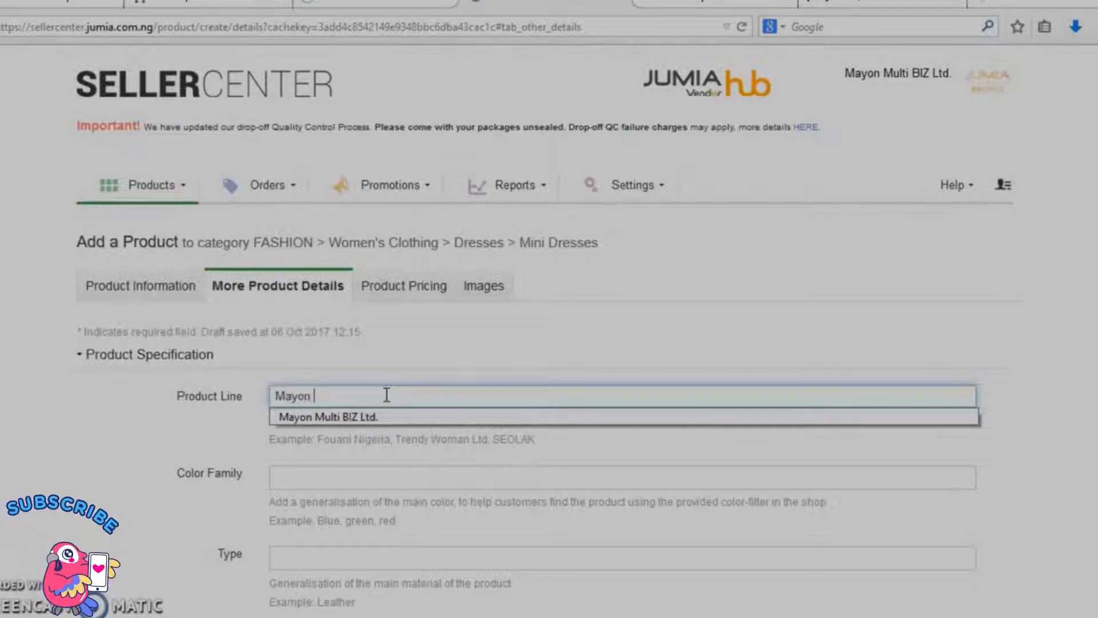
text( M)
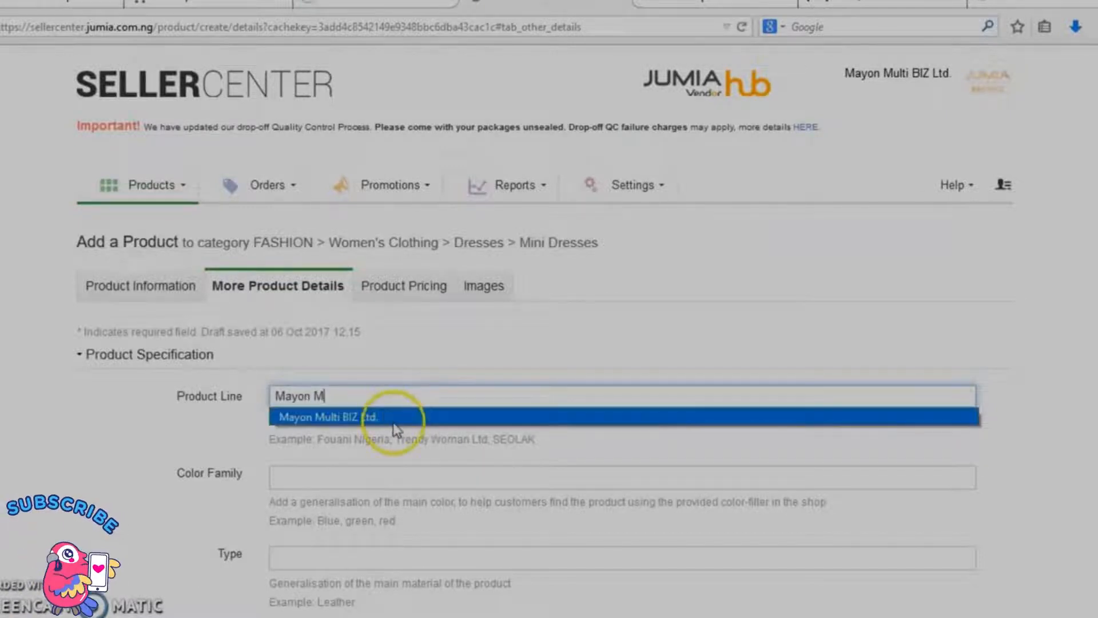
click(391, 419)
Step: Set the color family to Red and the material type to Textile in the product specification
scroll(344, 469, down, 3)
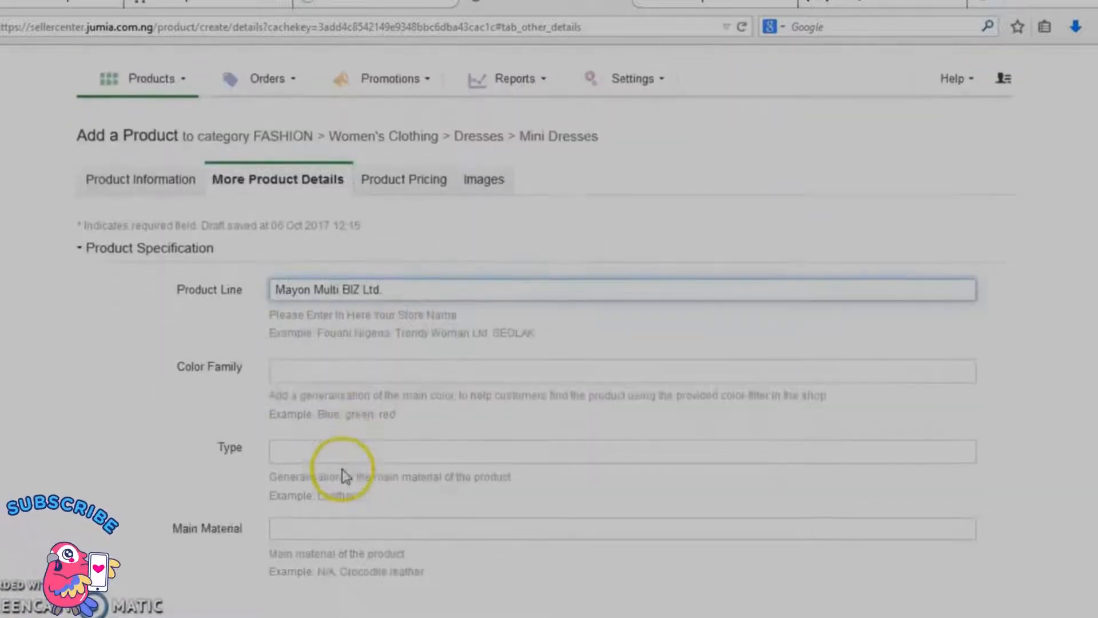
click(307, 360)
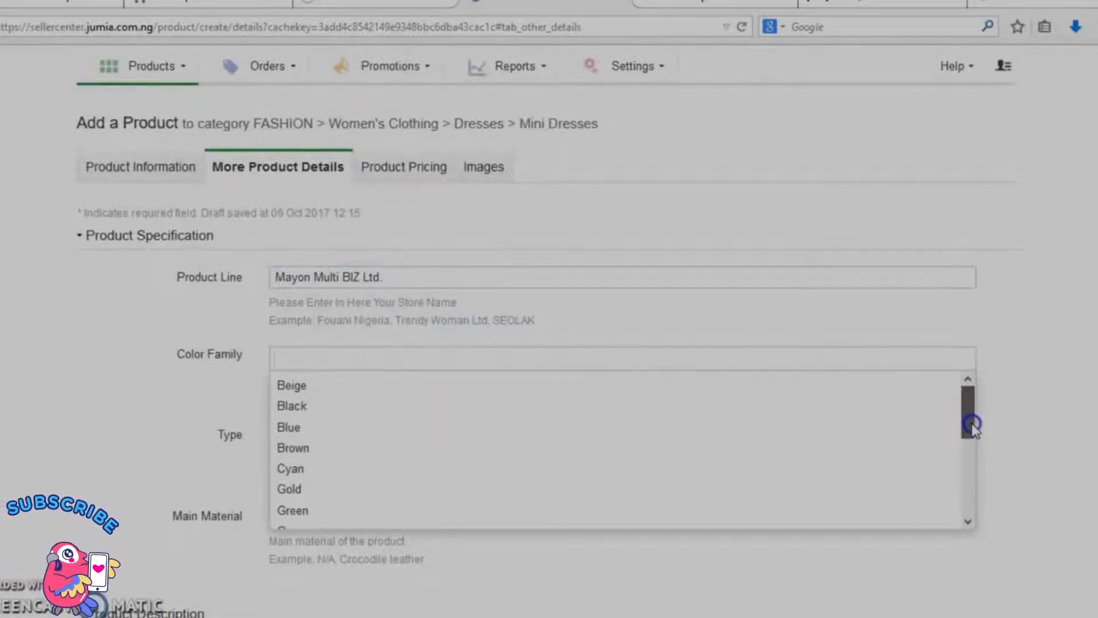
drag(973, 426, 971, 493)
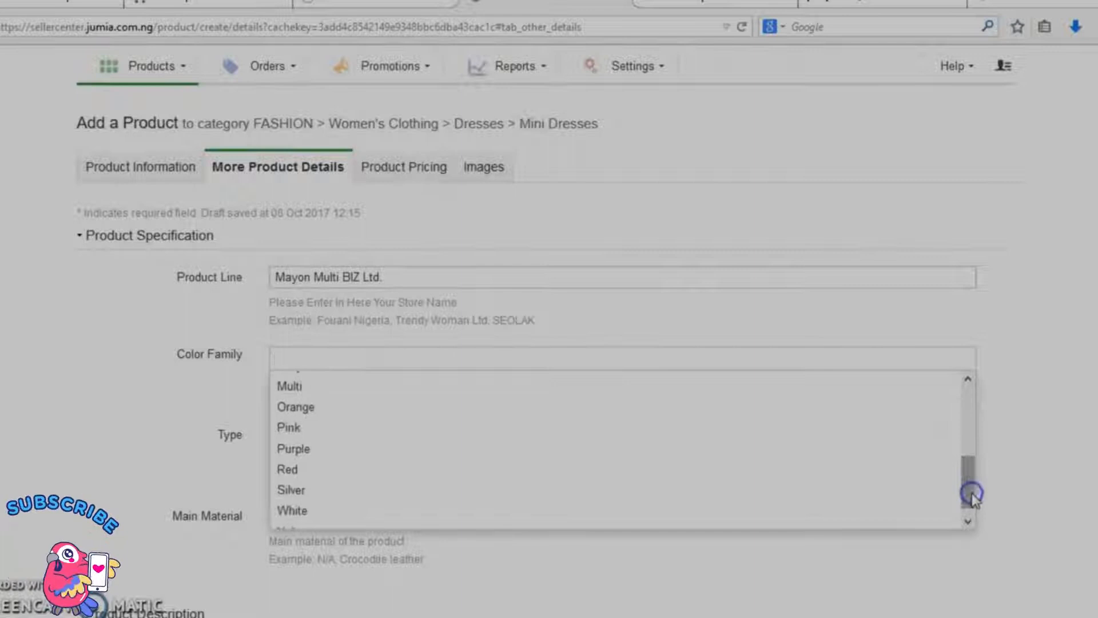
click(784, 480)
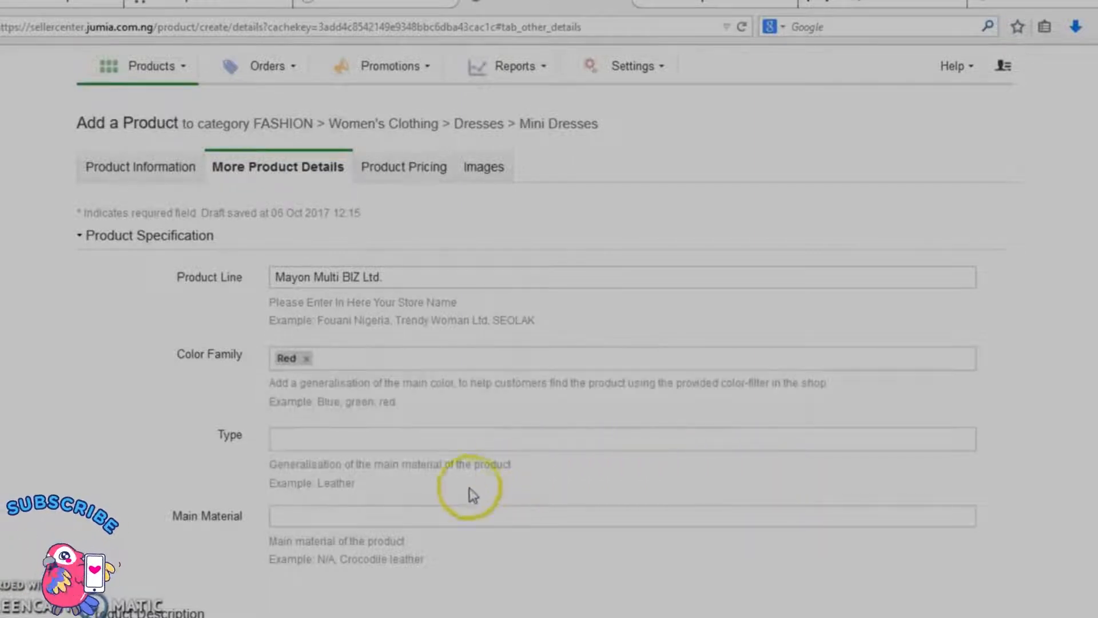
click(437, 439)
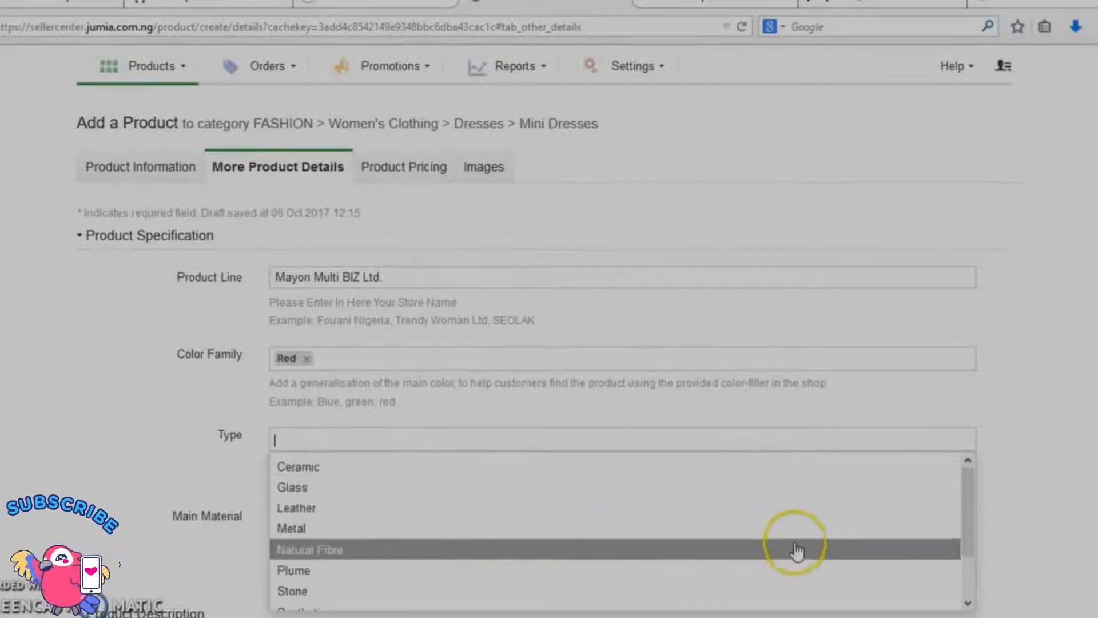
scroll(784, 552, down, 2)
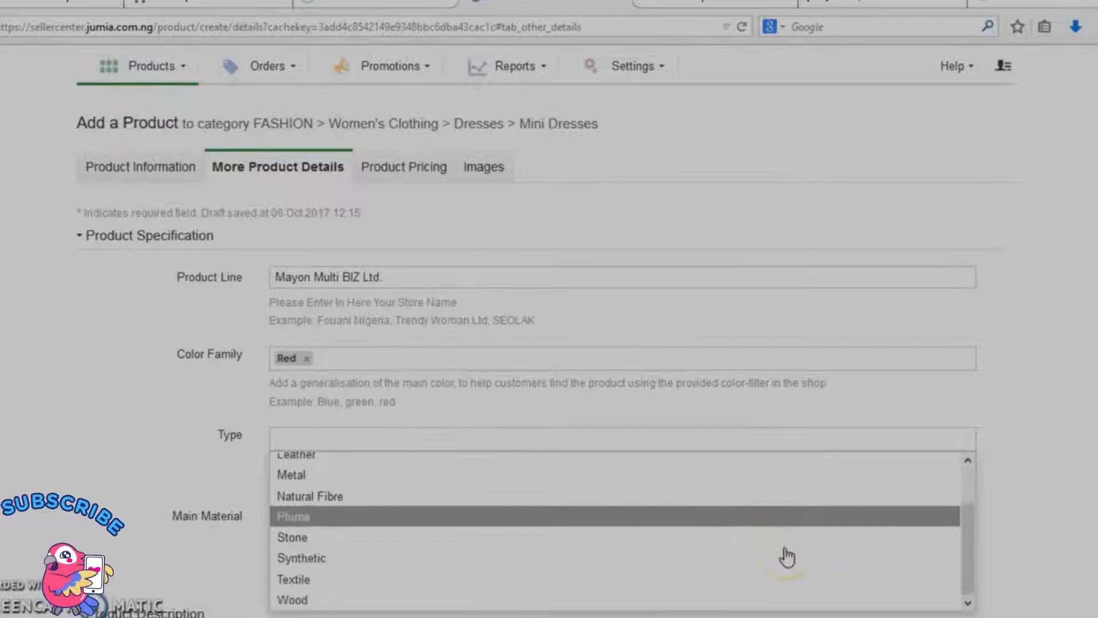
click(720, 595)
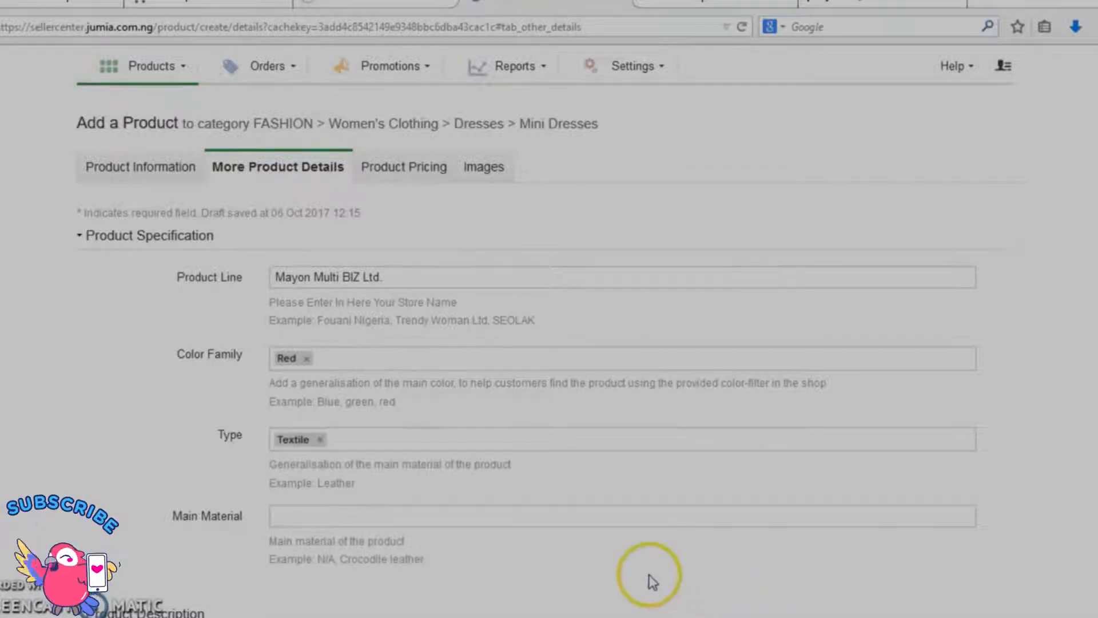
Step: Expand the Product Description section and begin the description with "Speak elegance with this red dress."
scroll(639, 579, down, 5)
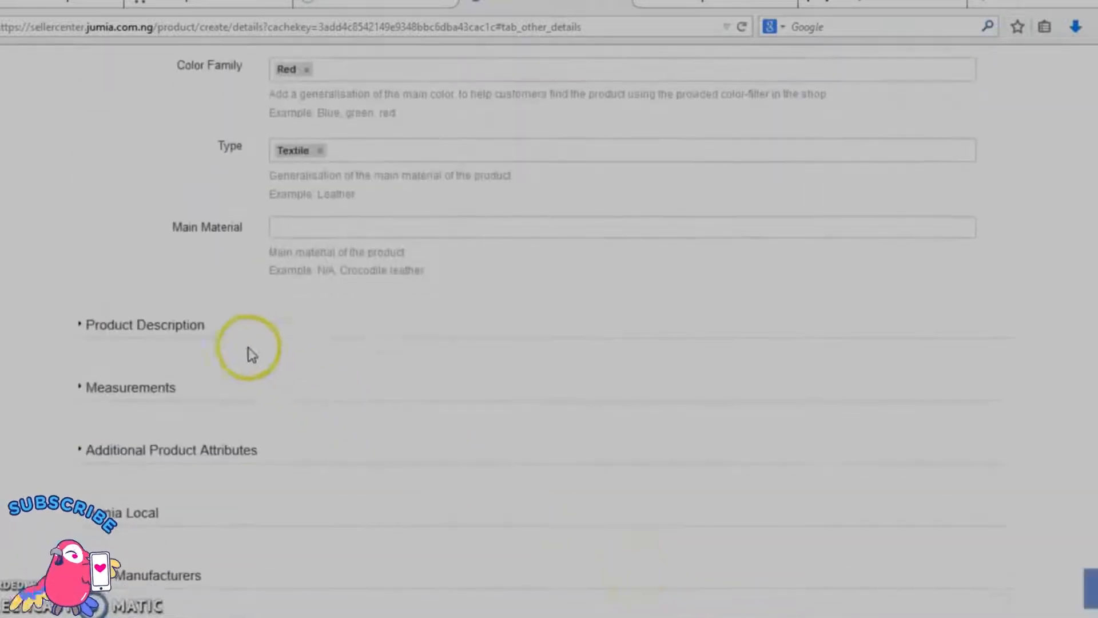
click(195, 336)
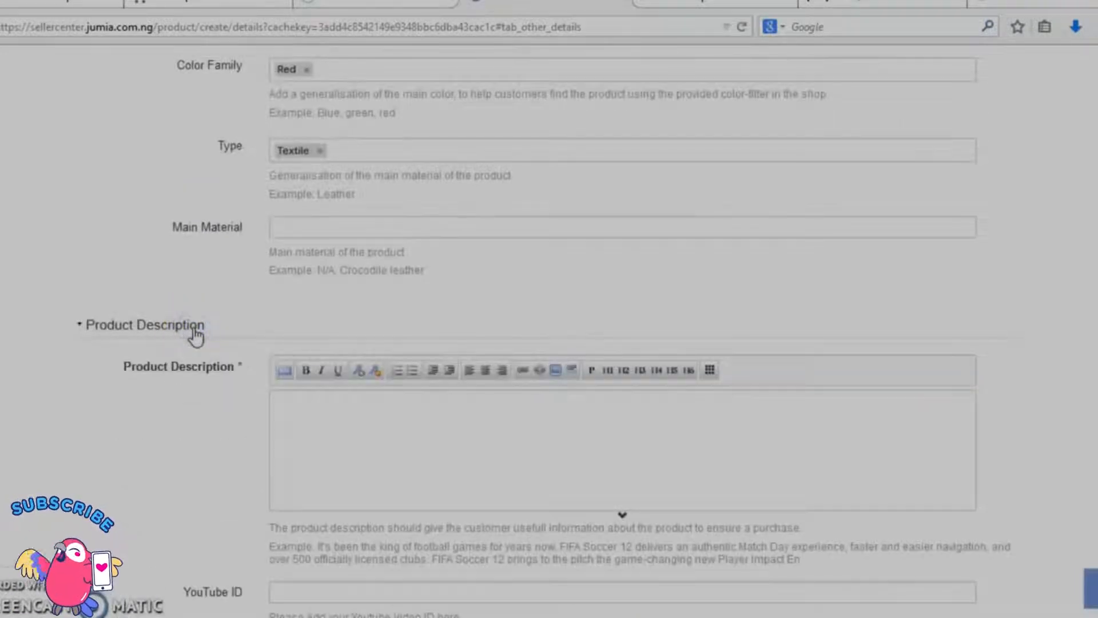
click(327, 409)
text(Spe)
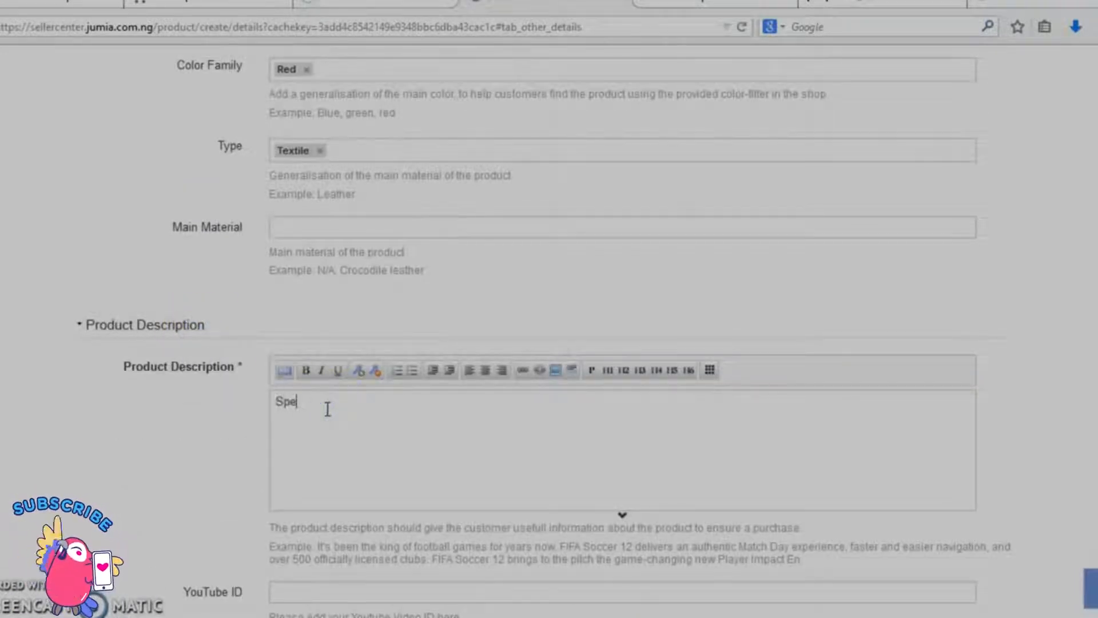
text(ak elegane)
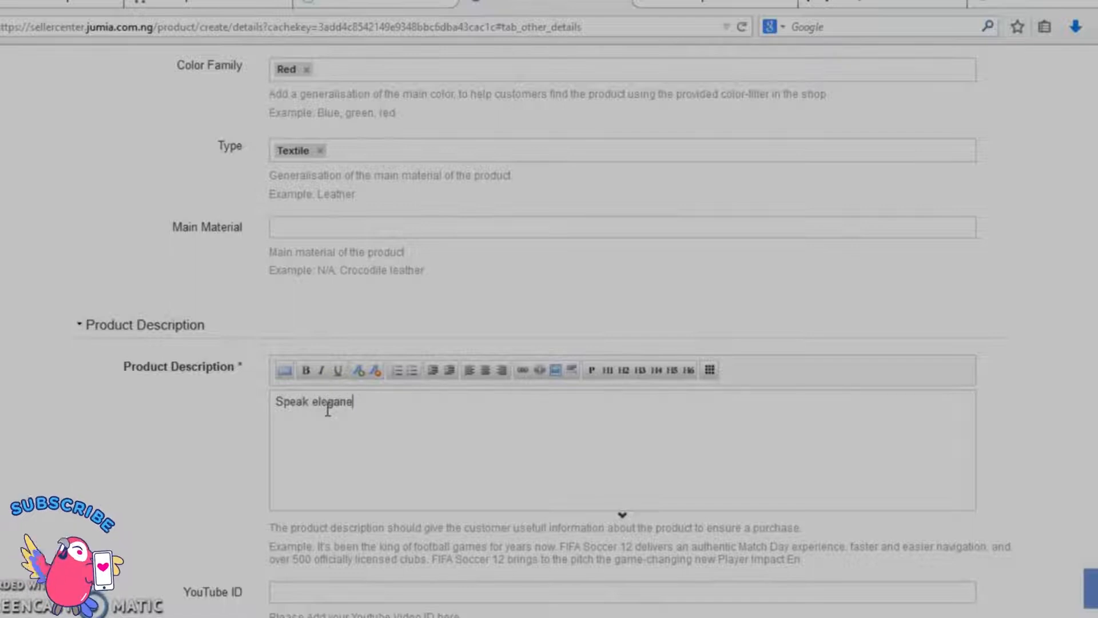
key(BackSpace)
key(BackSpace)
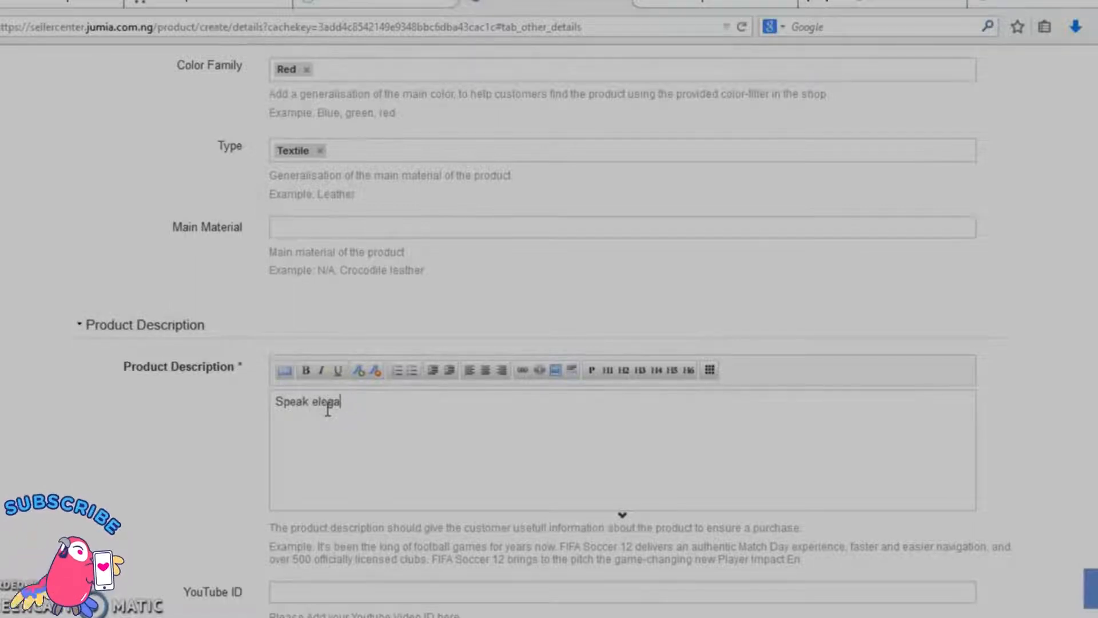
text(nce with this red dress. It is)
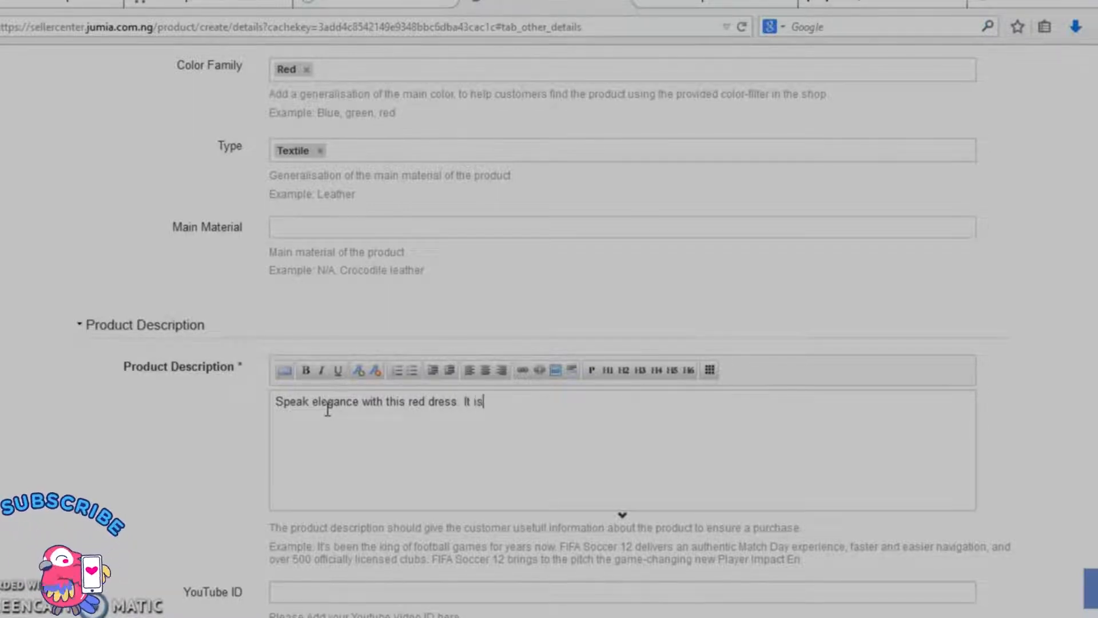
Step: Add the sentence "It is classy and trendy for a lady who wants to step out in style." to the product description
text(assy and )
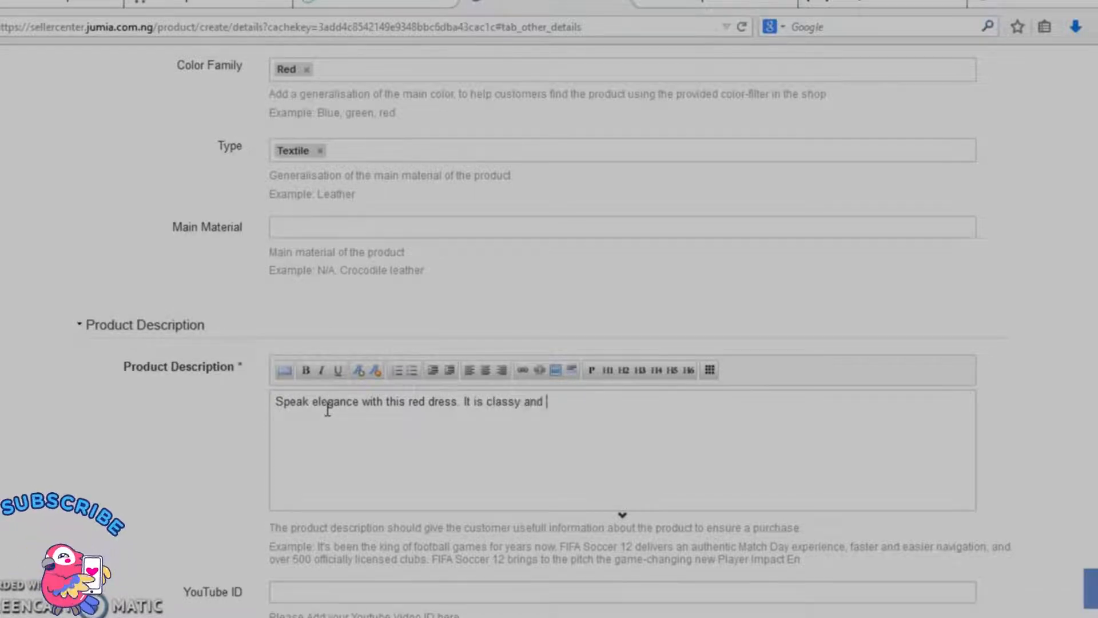
text(trendy fo)
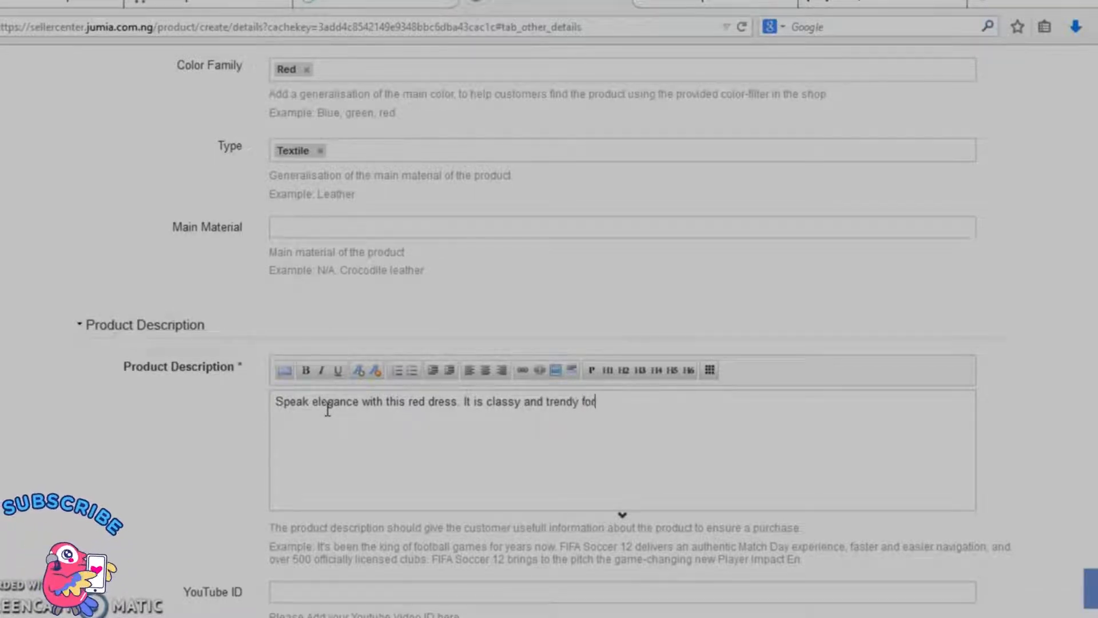
text(r a lady who)
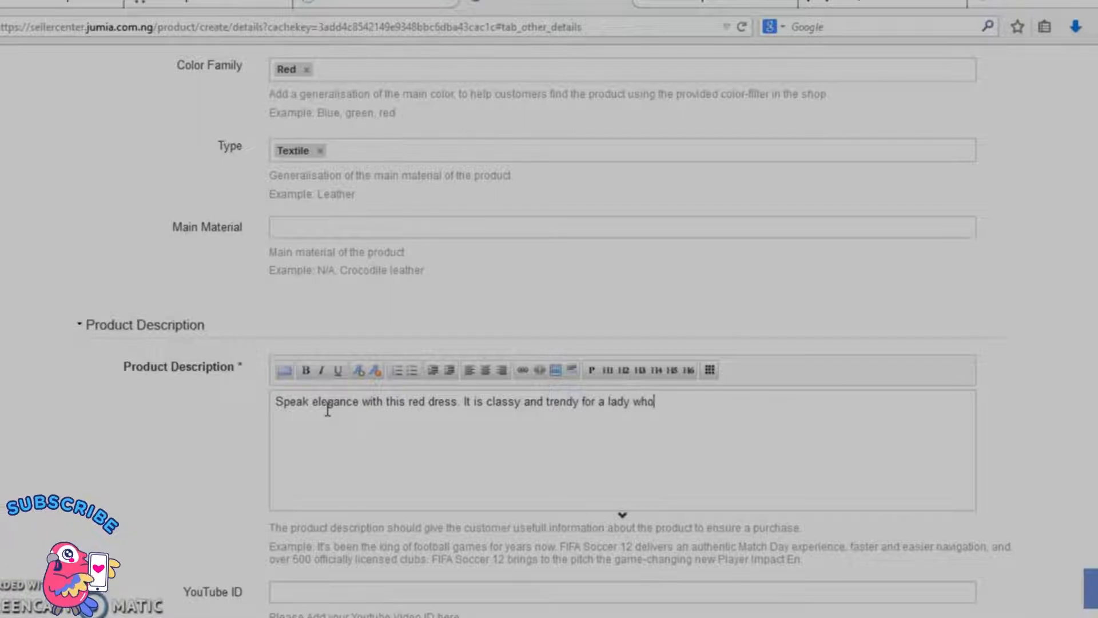
text( wants to step out in style. It is)
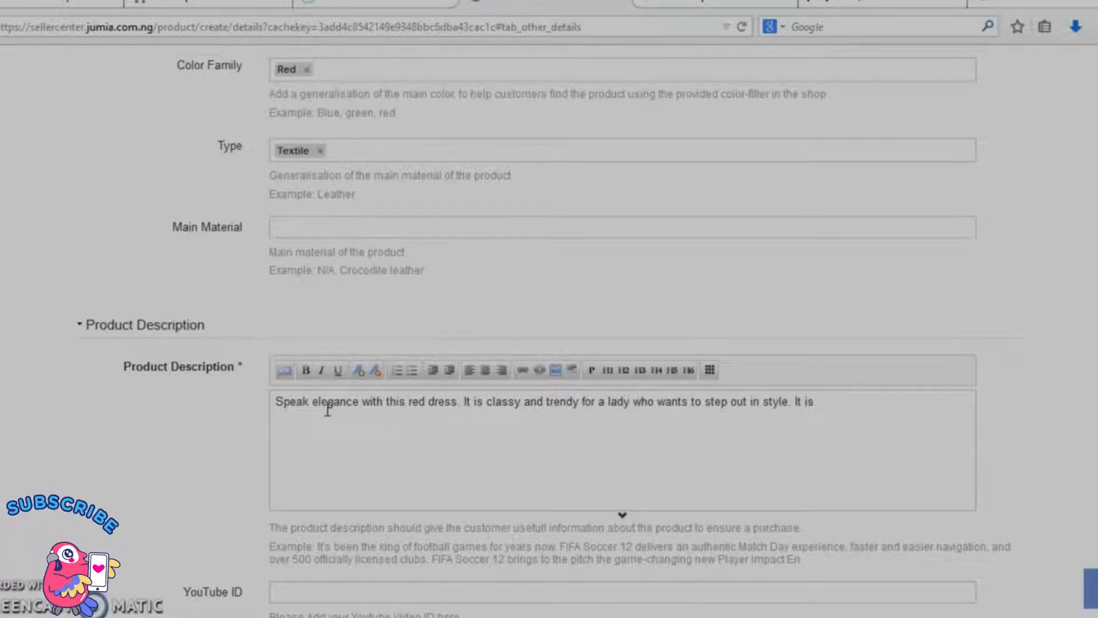
Step: Complete the product description with "It is suitable for corporate and casual events; suitable for all weather types."
text(table for corpo)
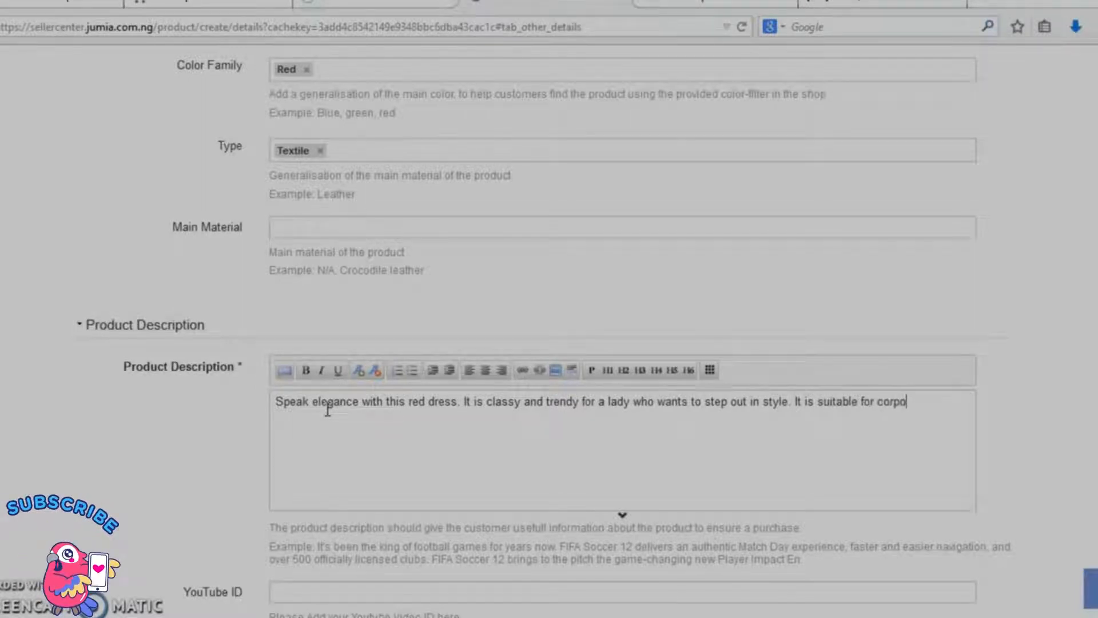
text(rate and casual events)
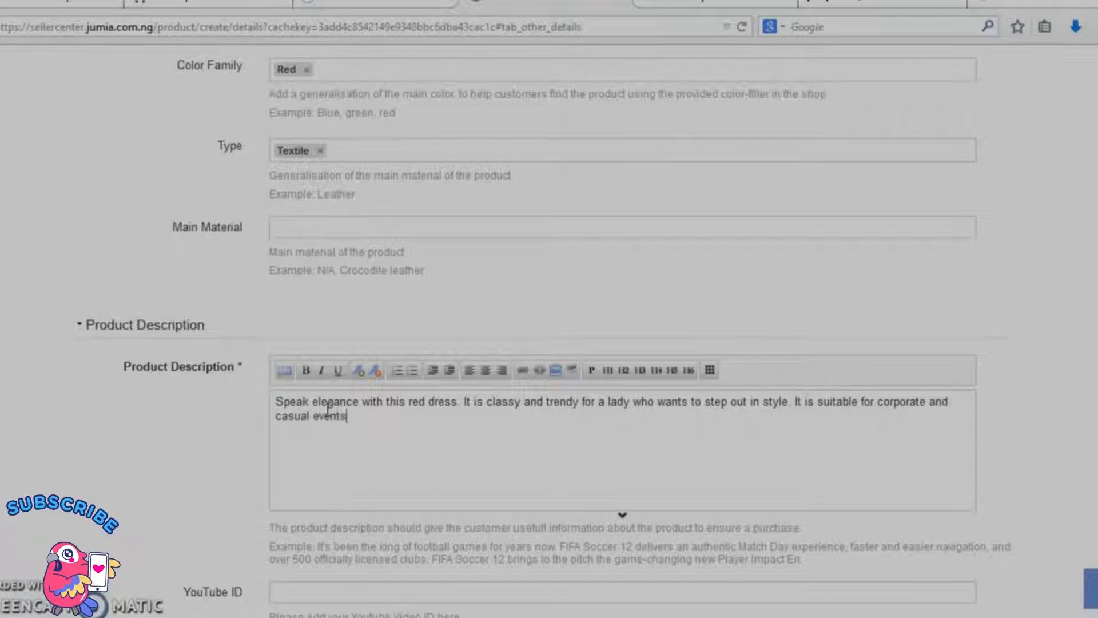
text(. )
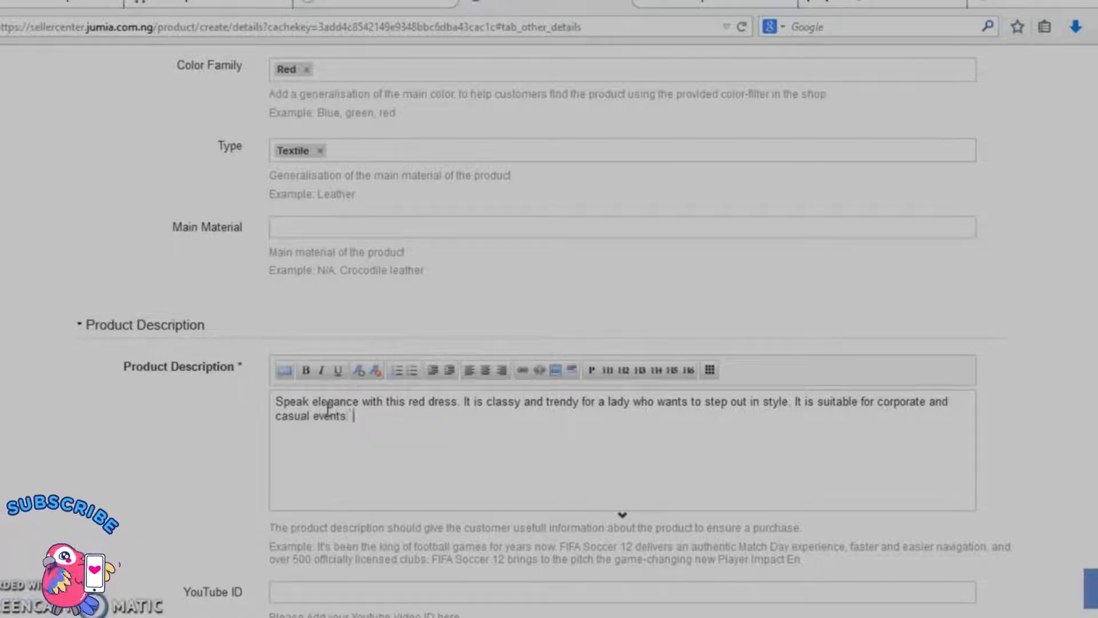
key(BackSpace)
key(BackSpace)
text(; suitable for all weathe)
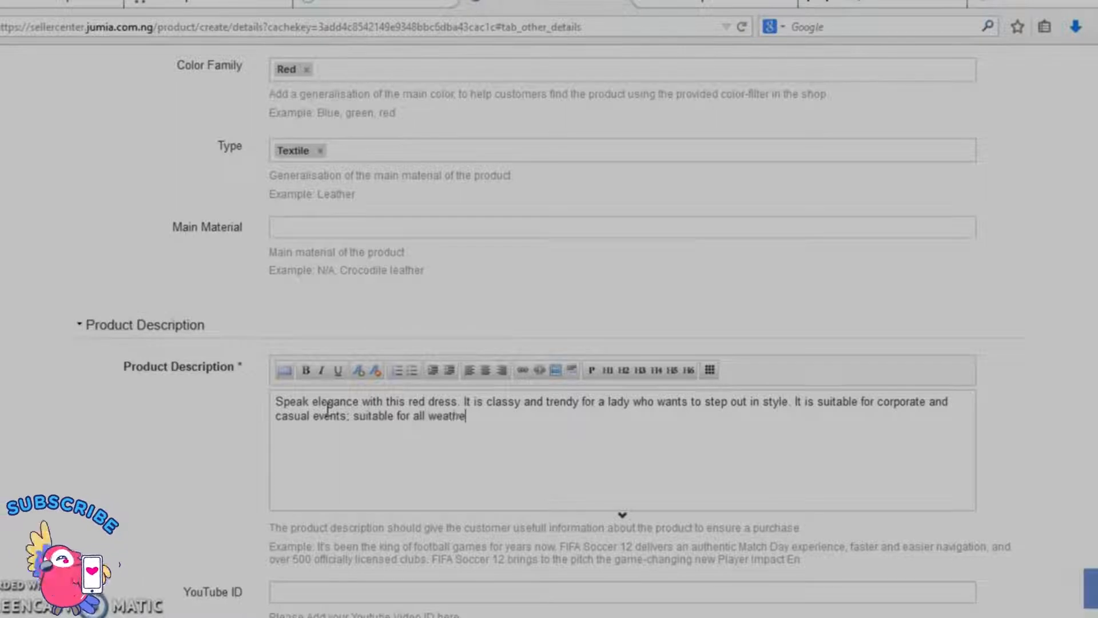
text(r types.)
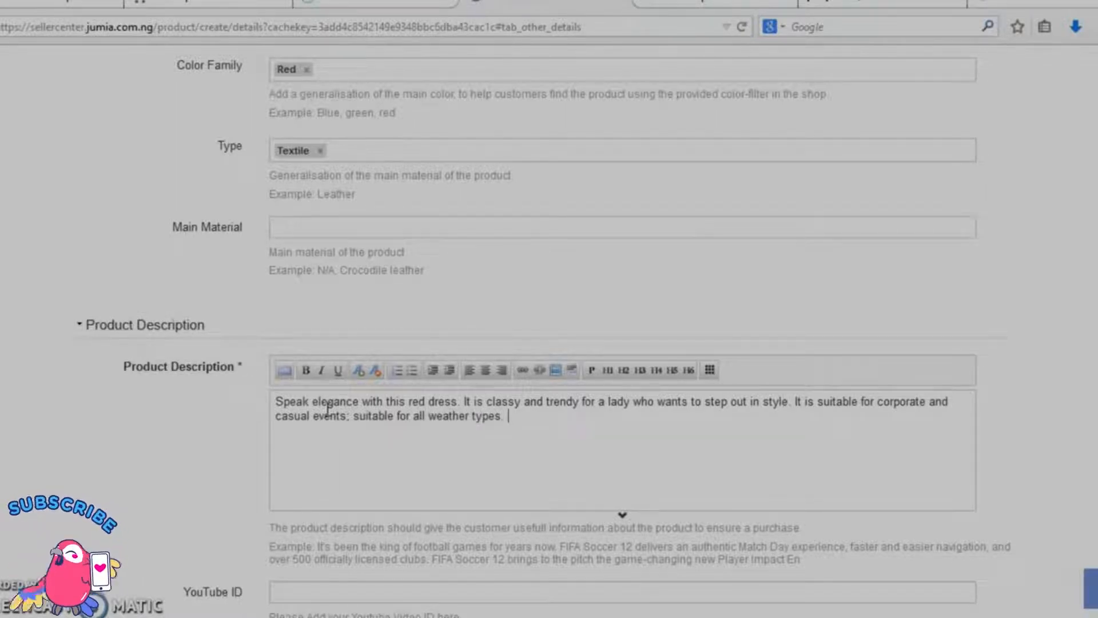
Step: Fill in the highlights as a bulleted list: Knee length, Sleeveless, Patchwork, No belt, V-neck dress
scroll(328, 409, down, 3)
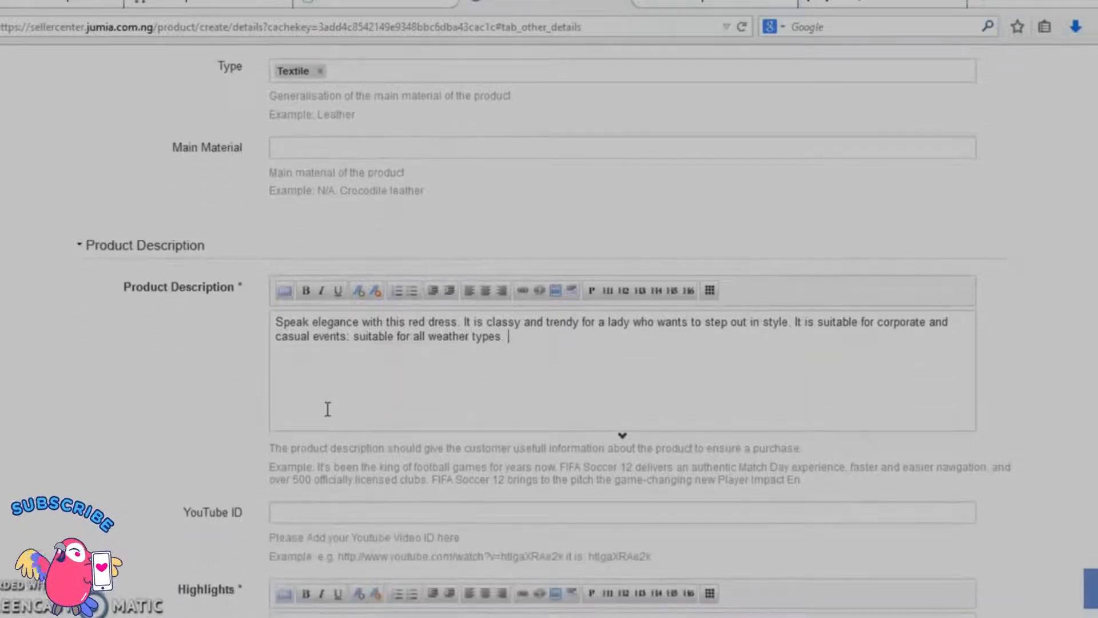
scroll(328, 410, down, 5)
click(324, 504)
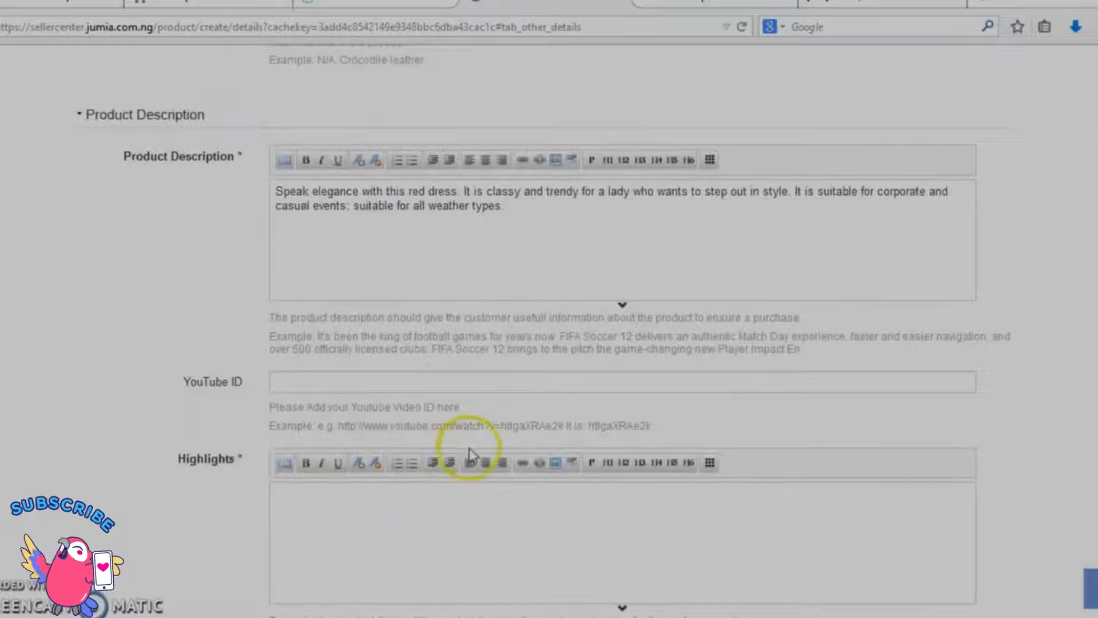
click(412, 465)
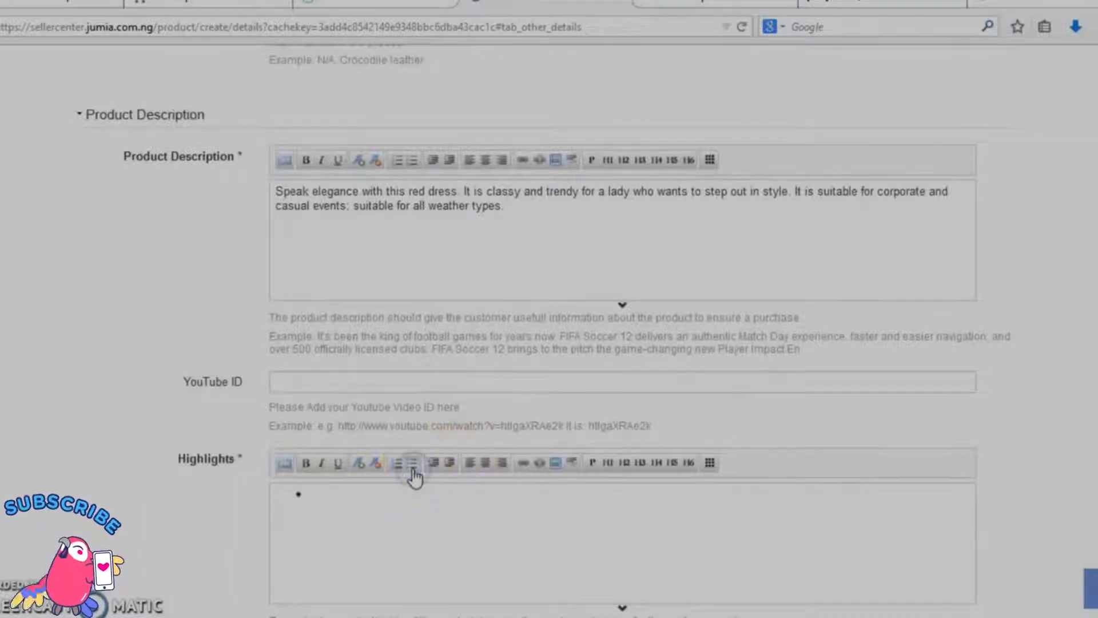
text(K)
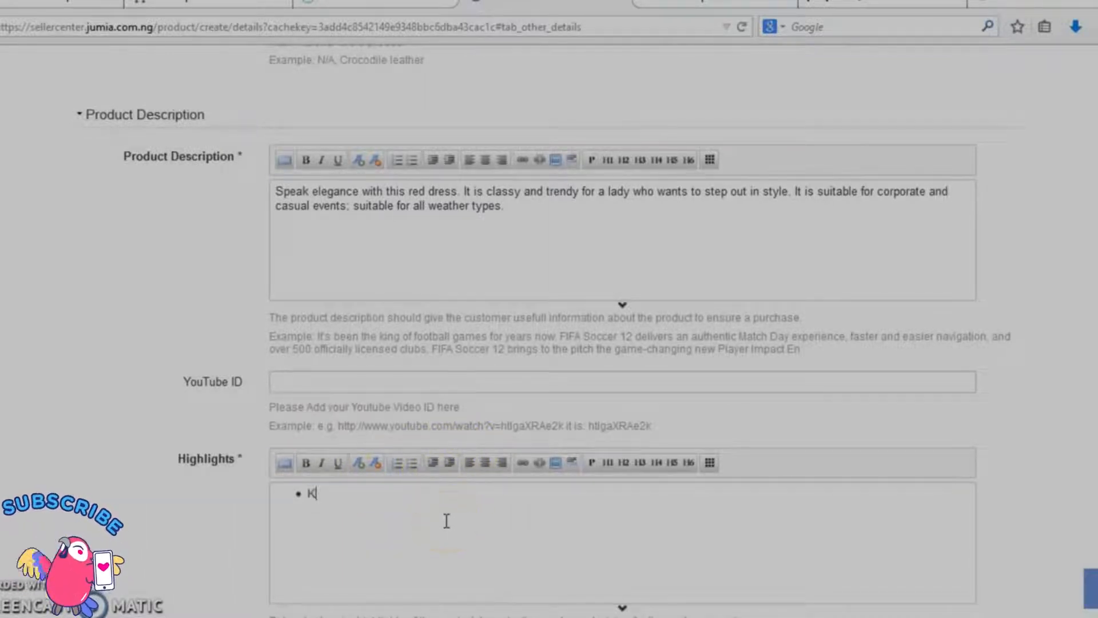
text(nee length )
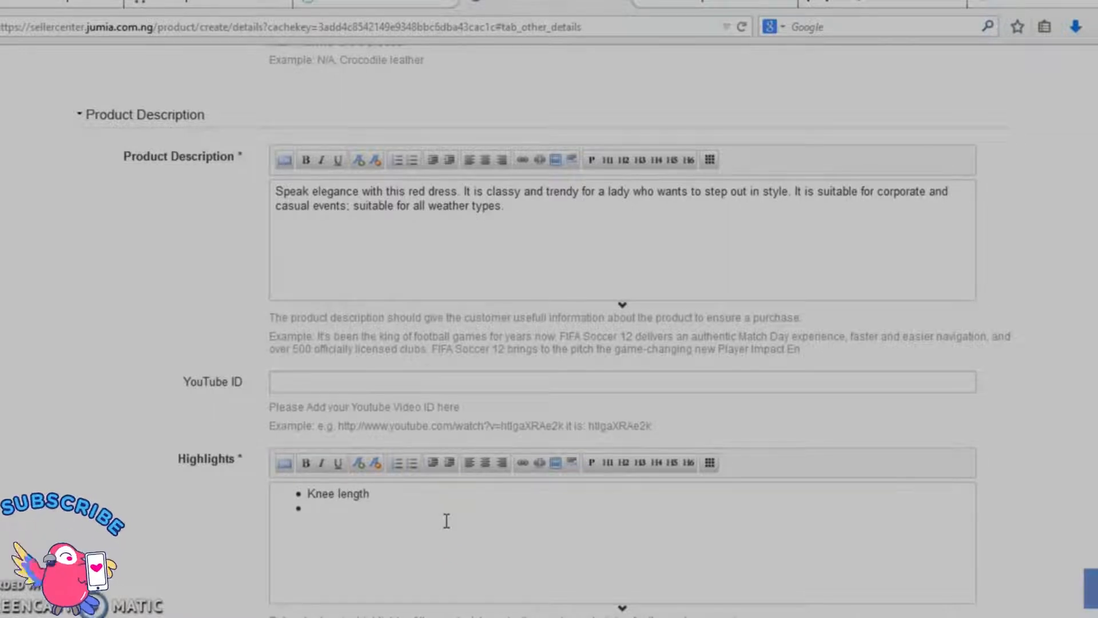
text(Sleevele)
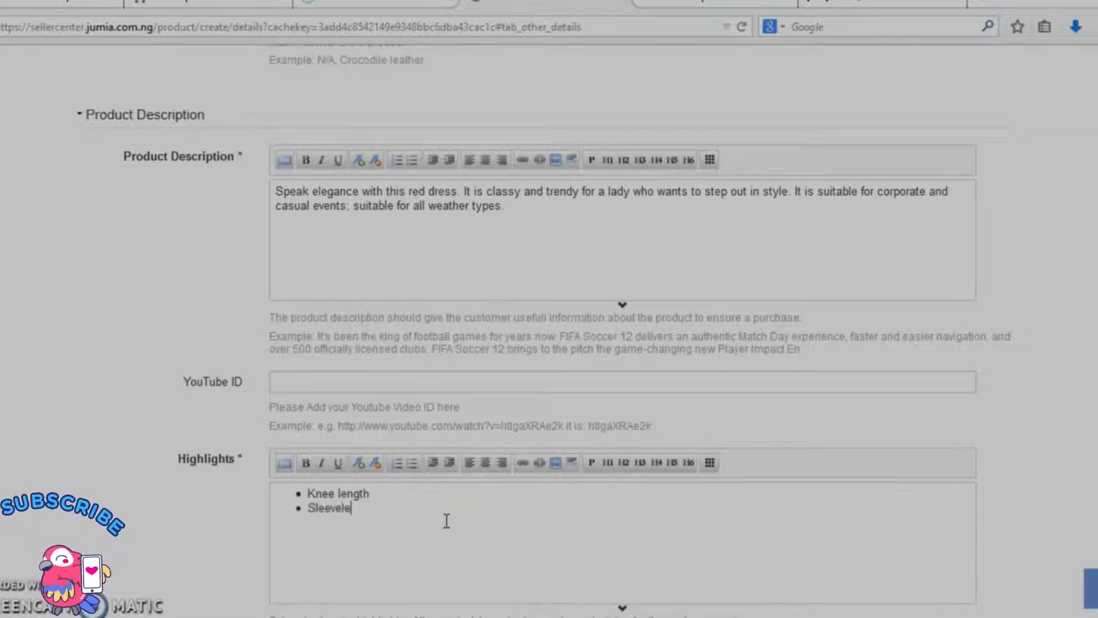
text(ss Patc)
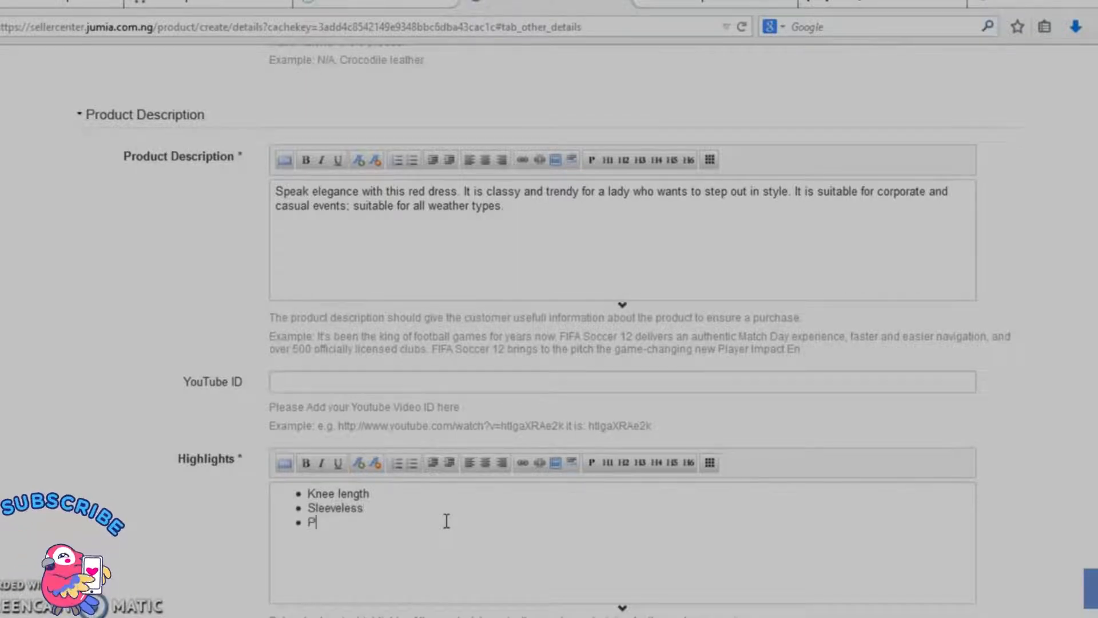
text(hwork)
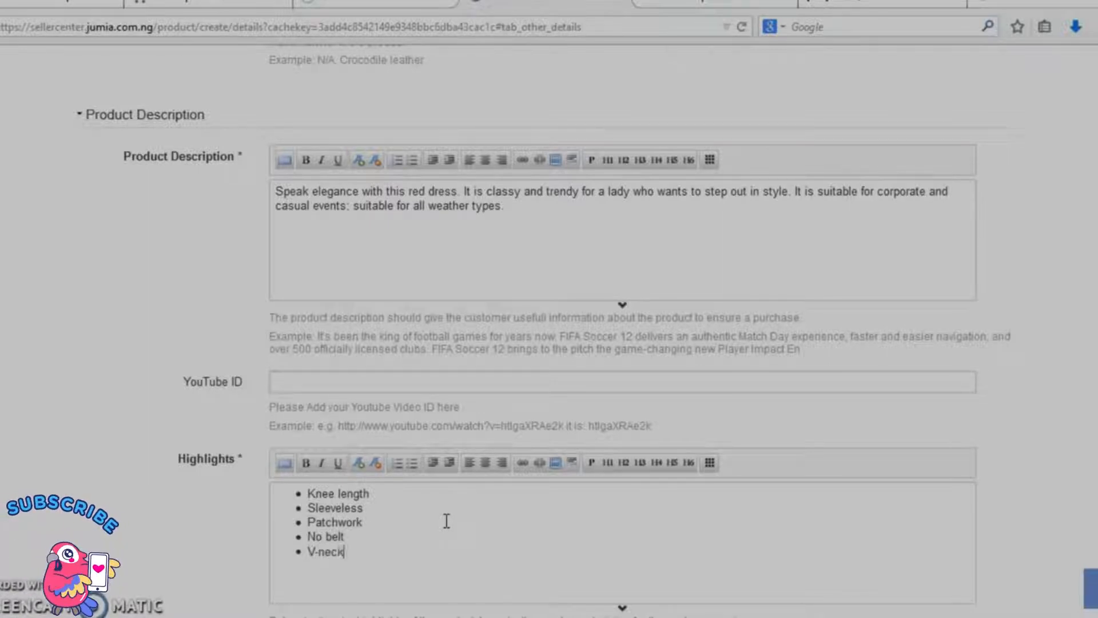
text(ress)
Step: Expand the Measurements section and set the product's weight to 0.3
scroll(447, 521, down, 5)
scroll(449, 526, down, 3)
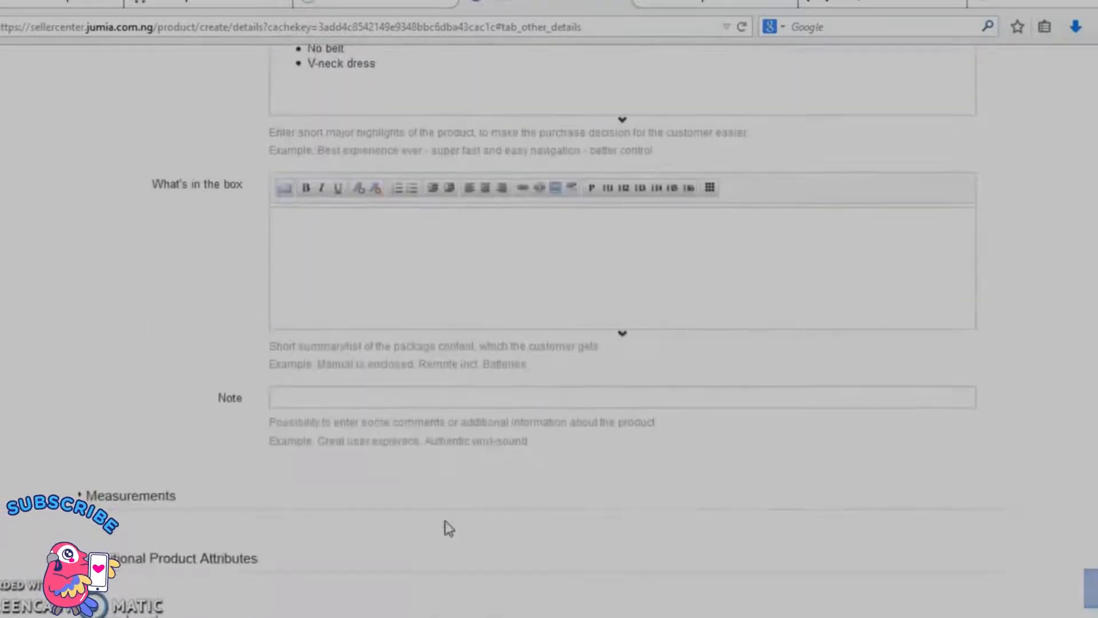
click(152, 496)
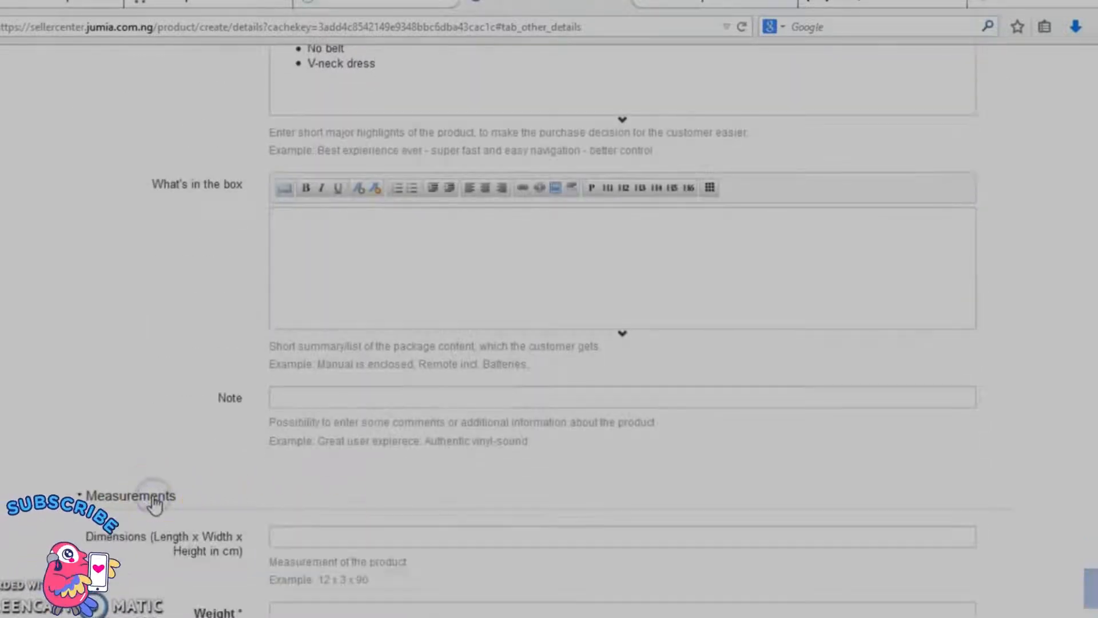
scroll(154, 503, down, 4)
click(324, 367)
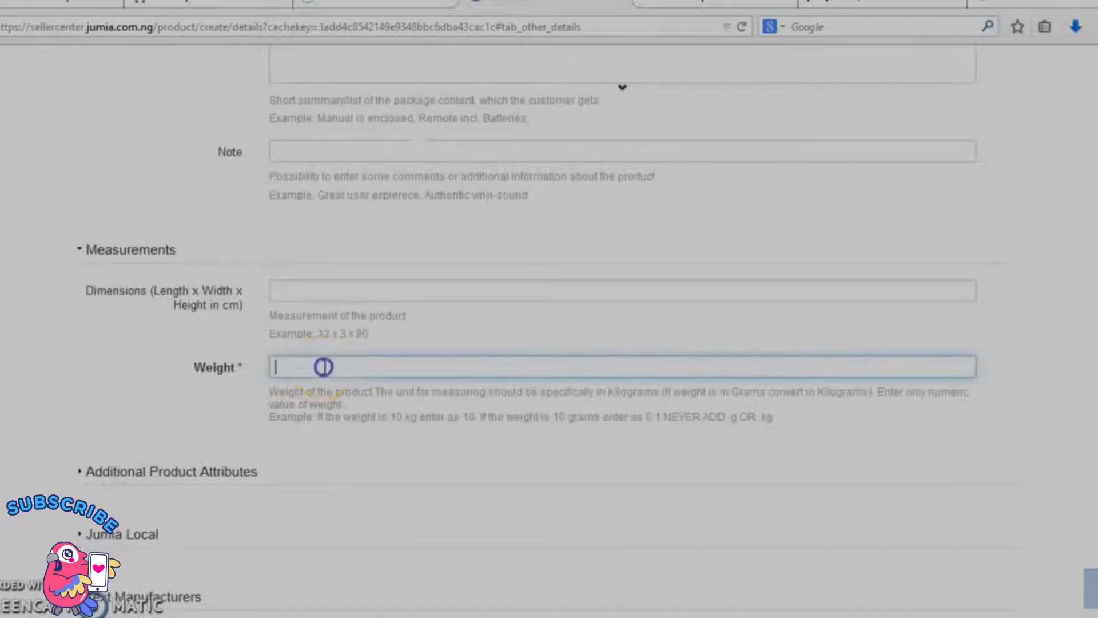
text(0.3)
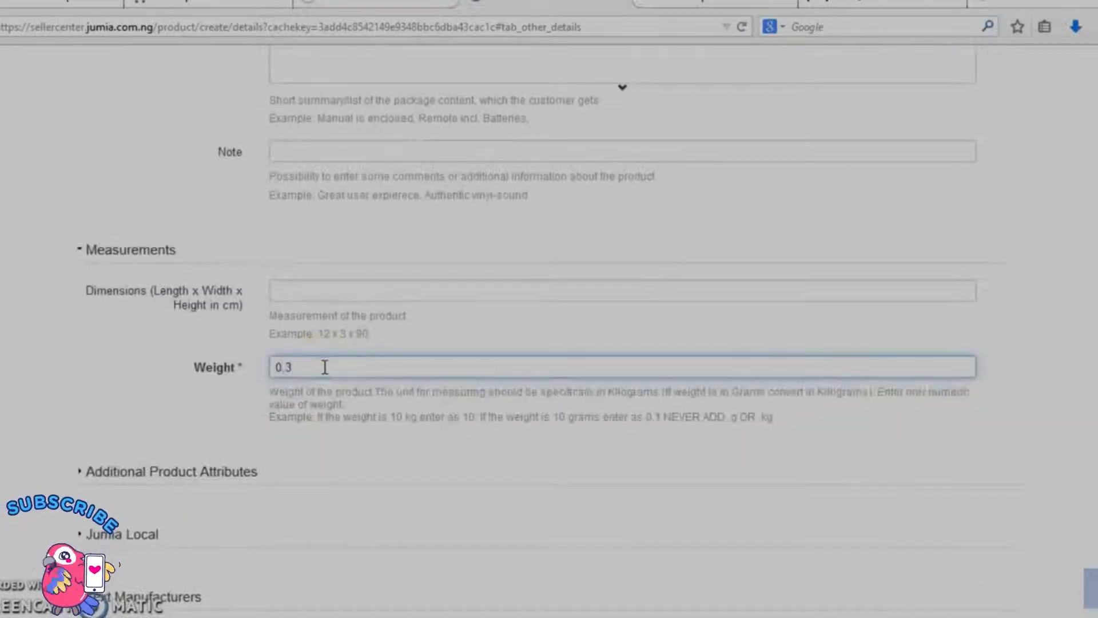
scroll(326, 372, up, 1)
scroll(324, 373, down, 5)
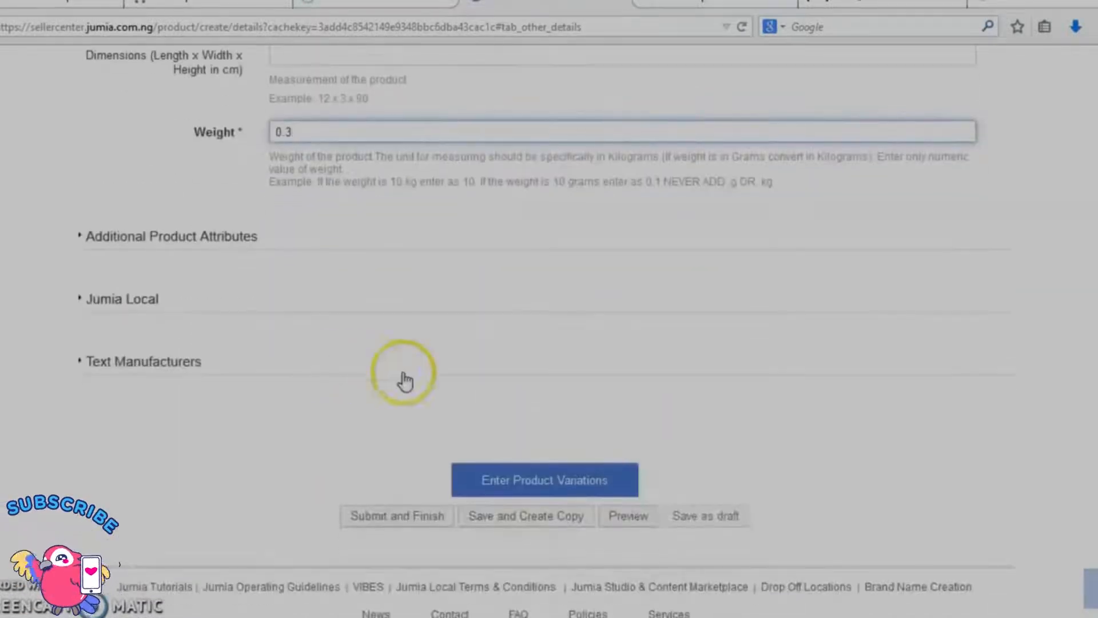
Step: Continue to the product variations and set the first variation's size to XL
click(538, 483)
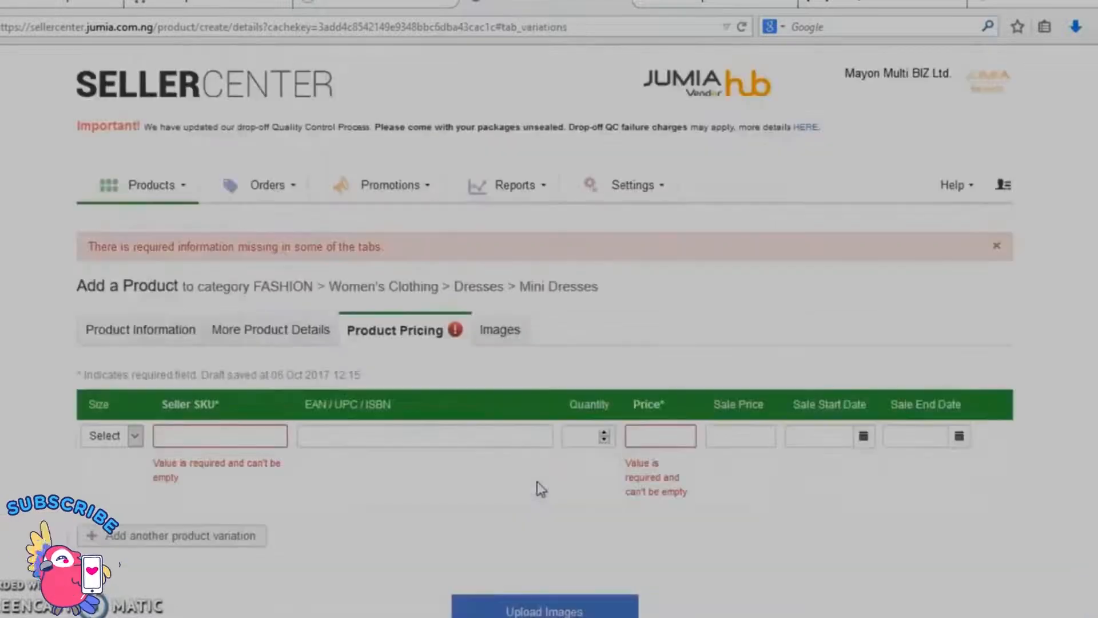
click(136, 437)
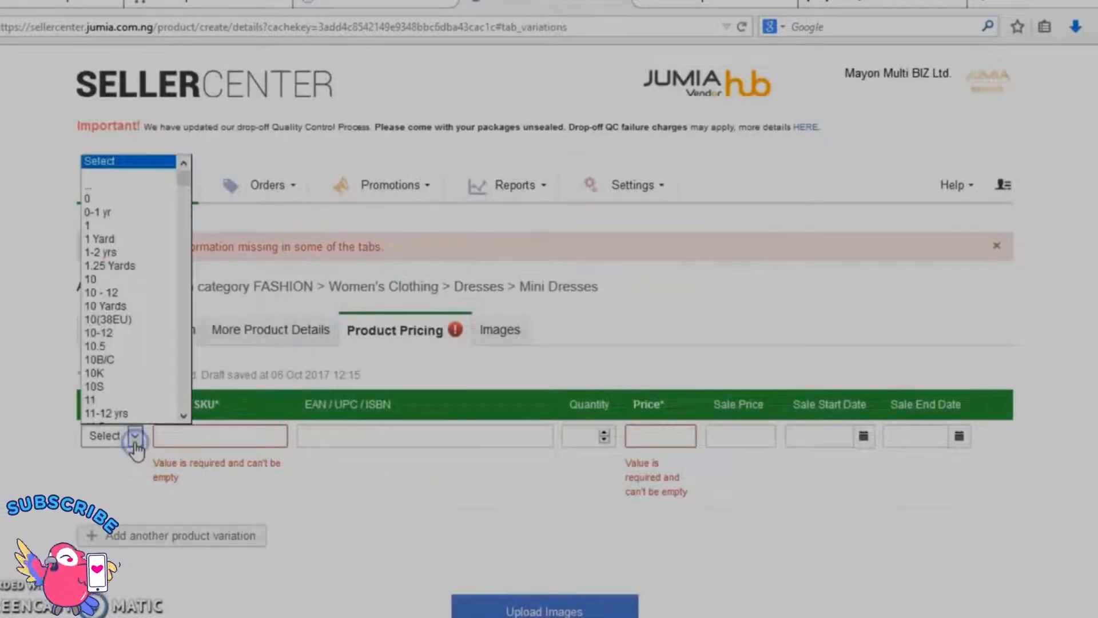
drag(186, 185, 186, 403)
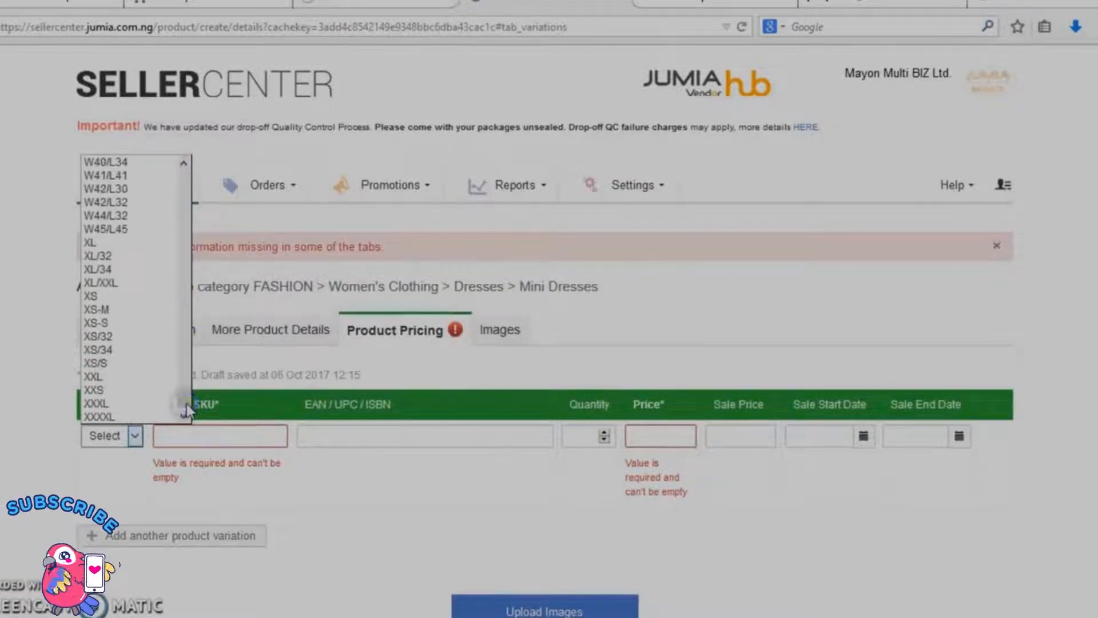
click(98, 242)
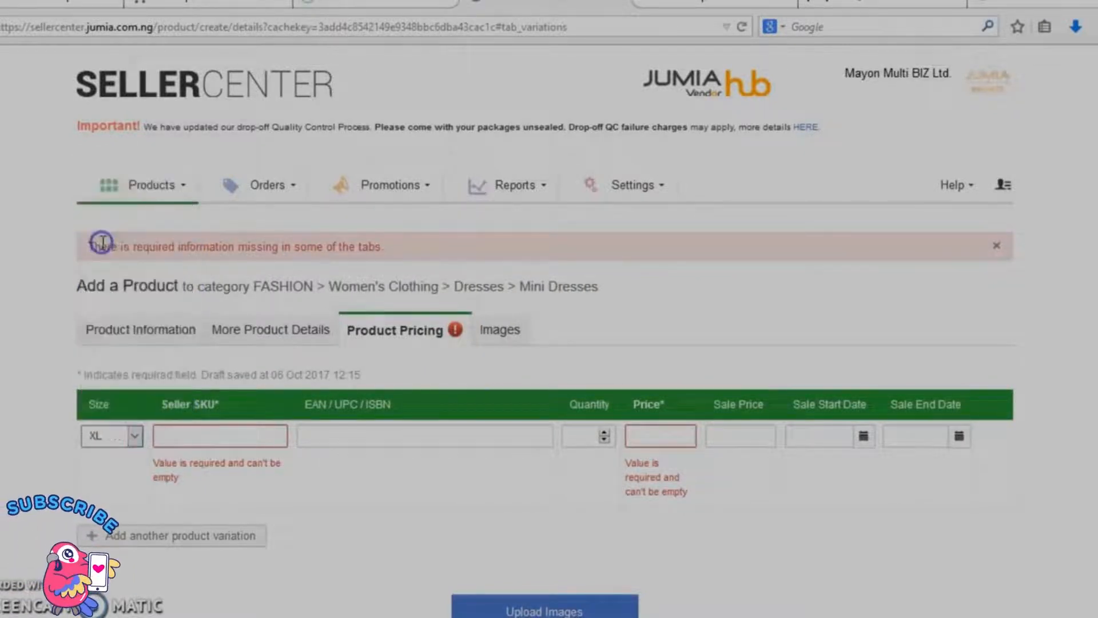
Step: Enter MMBL14 as the seller SKU of the XL variation
click(244, 435)
text(MM)
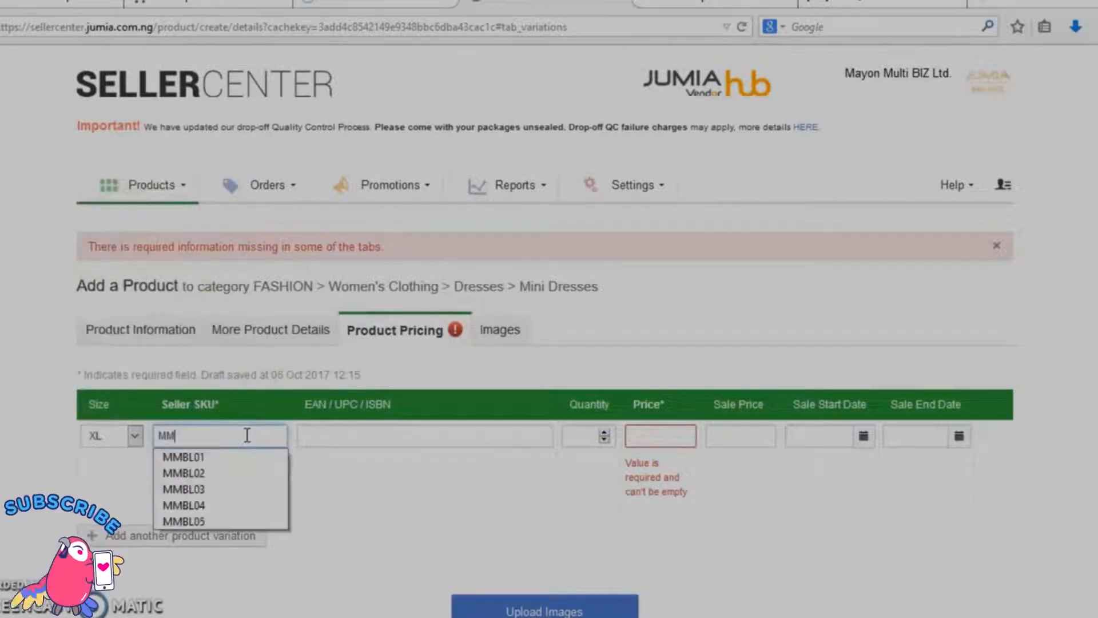
text(BL)
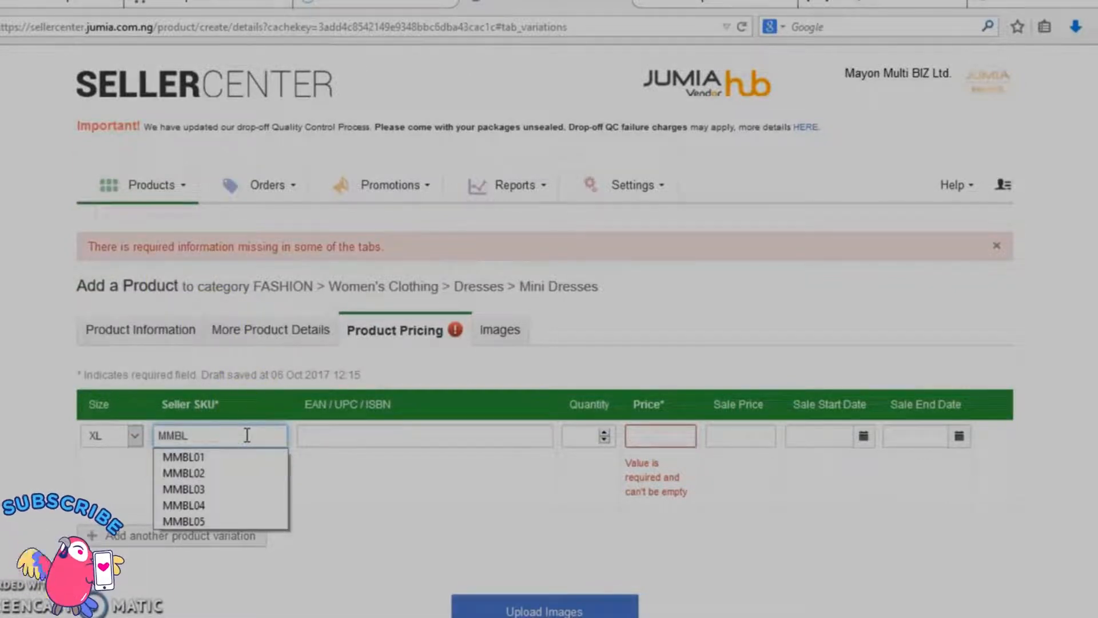
text(14)
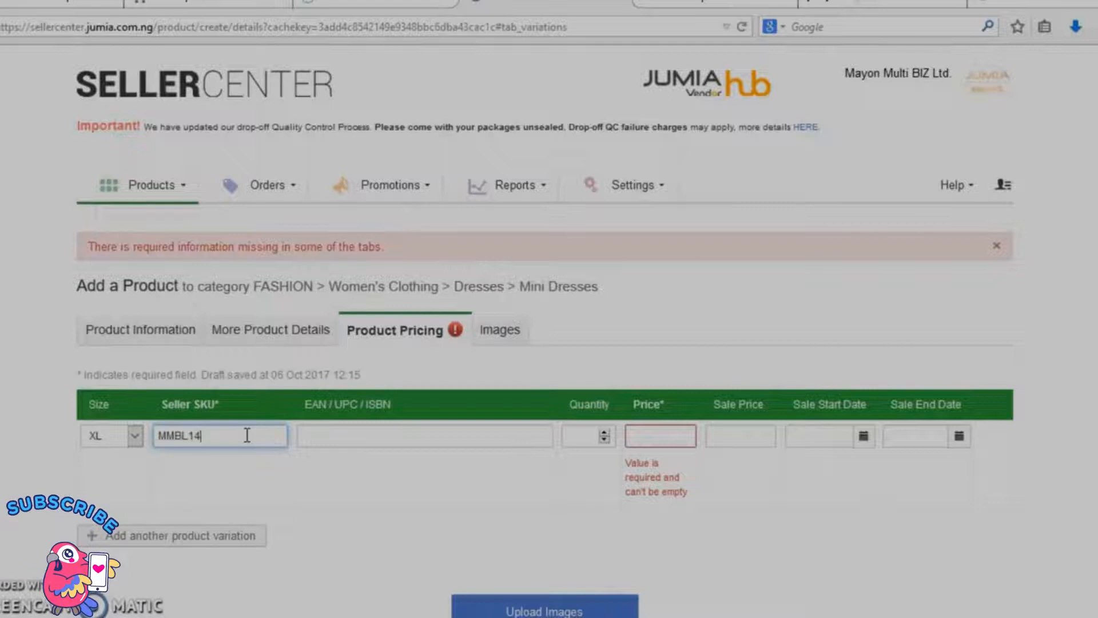
Step: Set the XL variation's quantity to 12 and its price to 10,000
click(595, 441)
text(12)
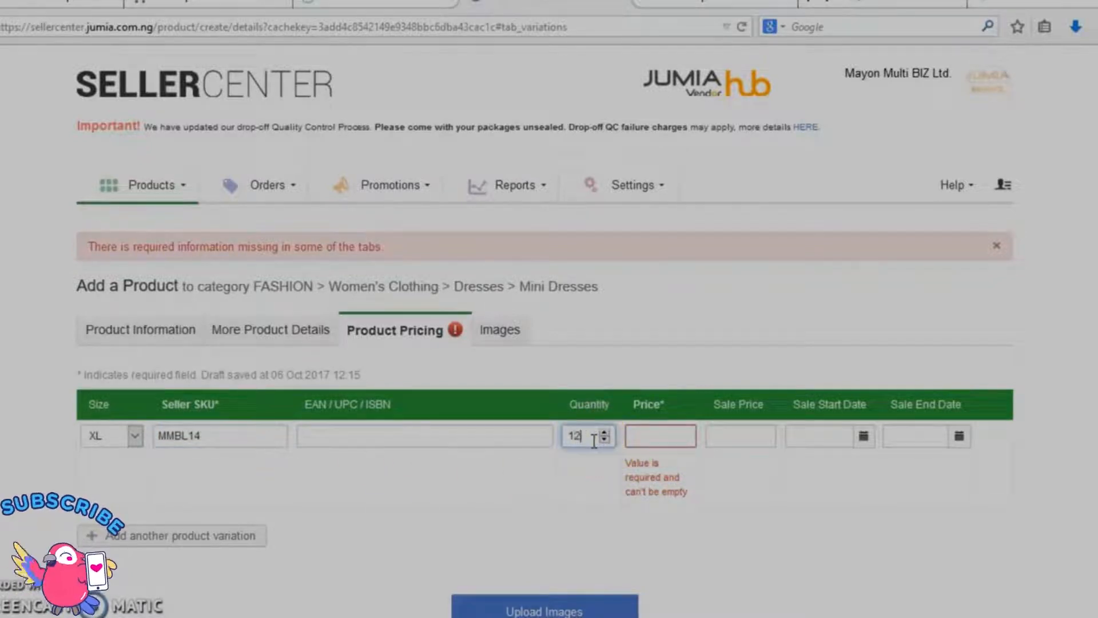
click(660, 437)
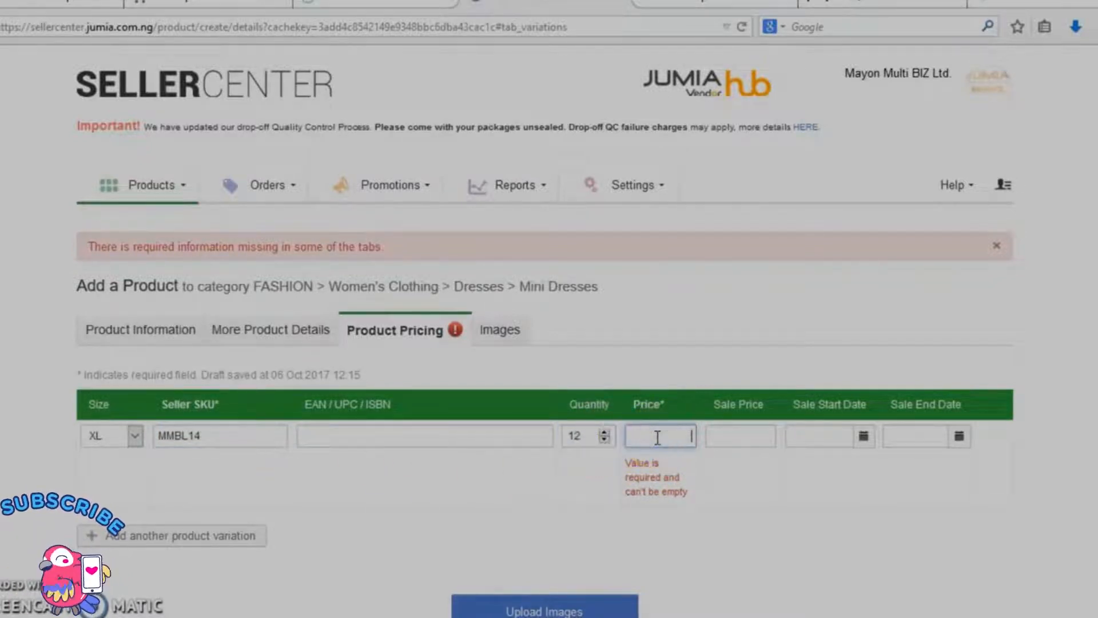
text(10,00)
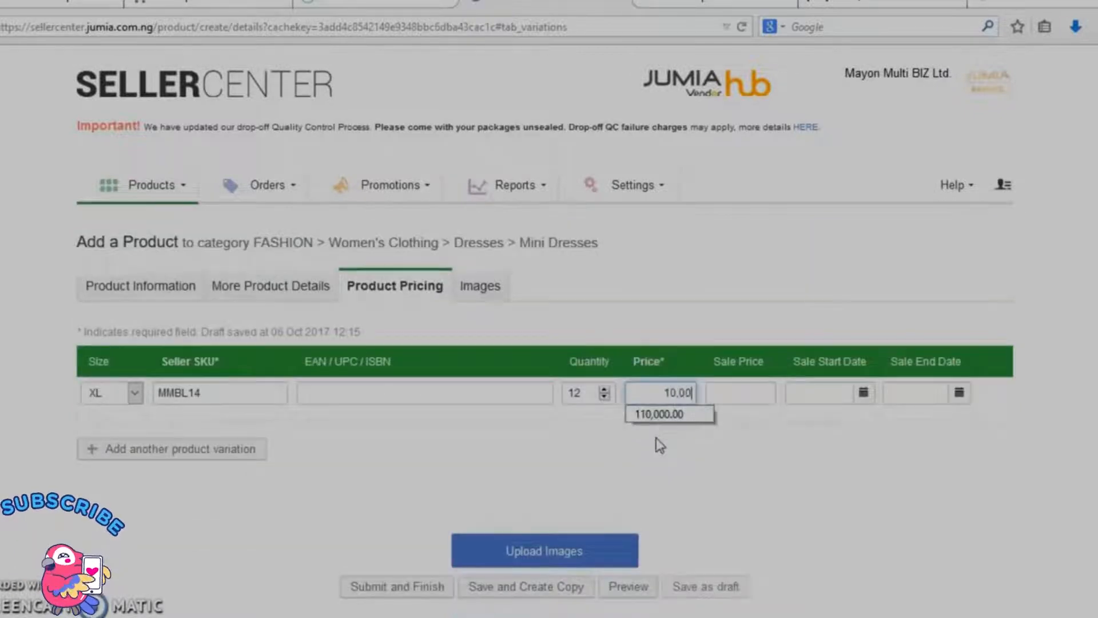
text(0)
click(747, 474)
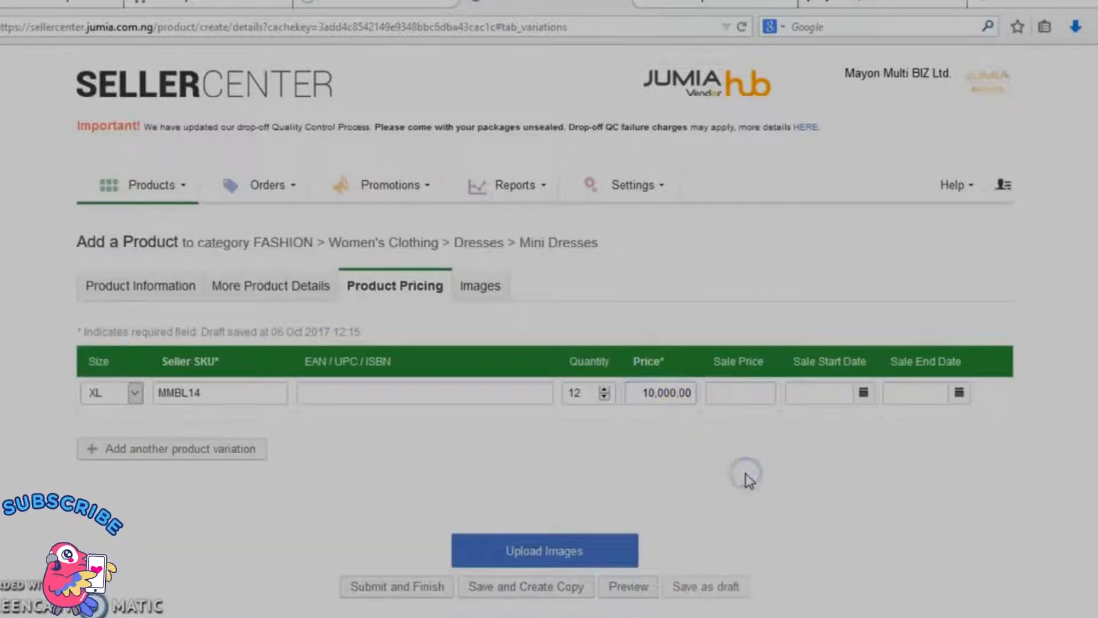
Step: Add another product variation and set its size to XS-S
click(177, 452)
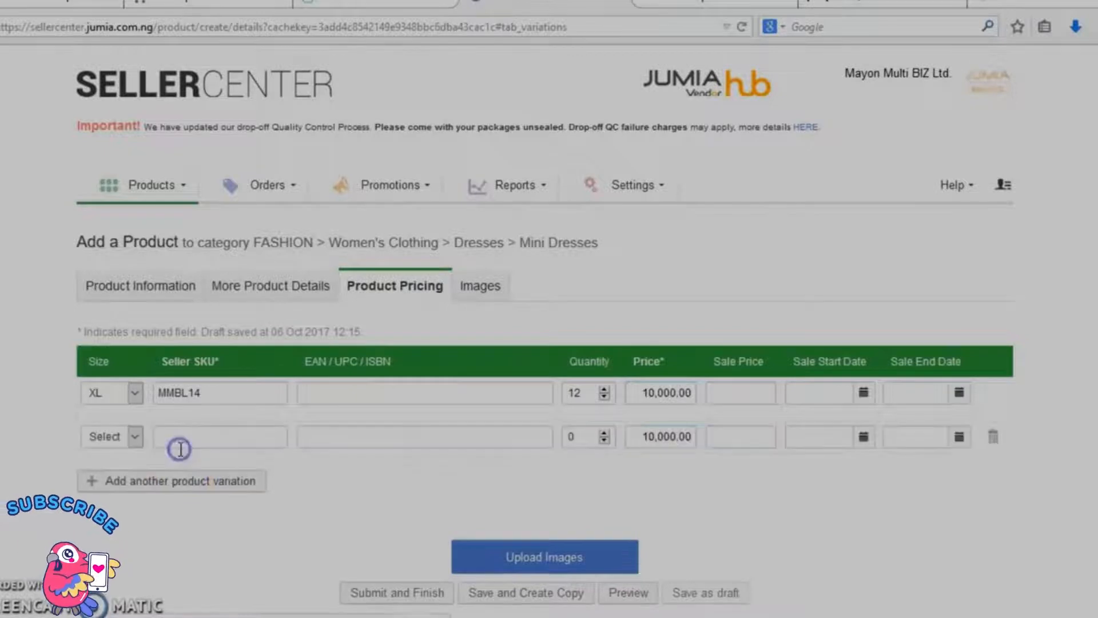
click(136, 437)
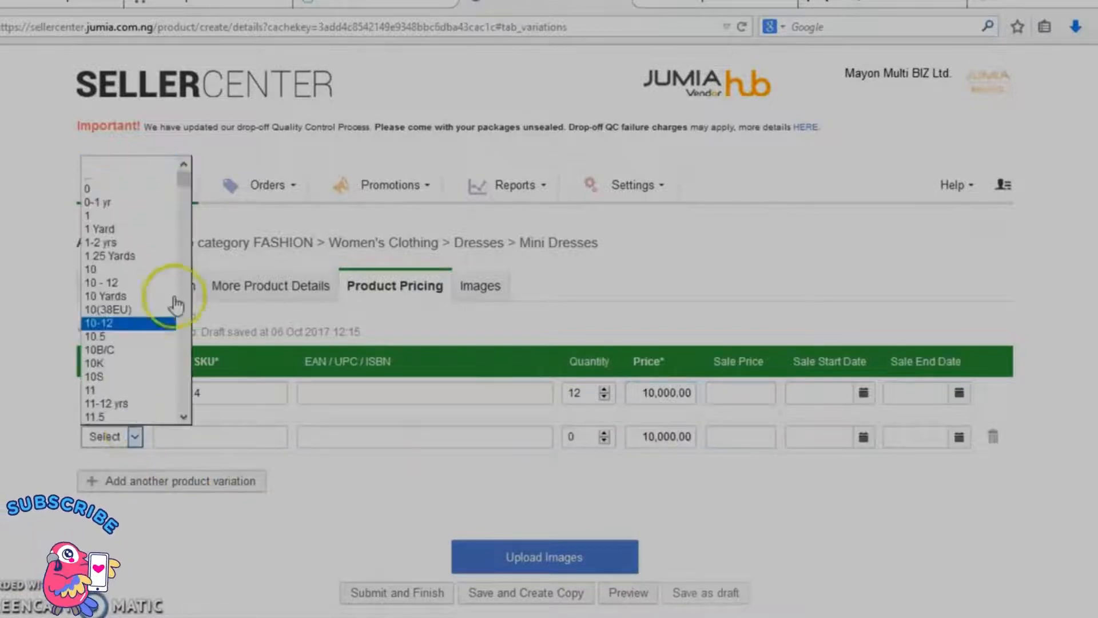
drag(187, 188, 186, 411)
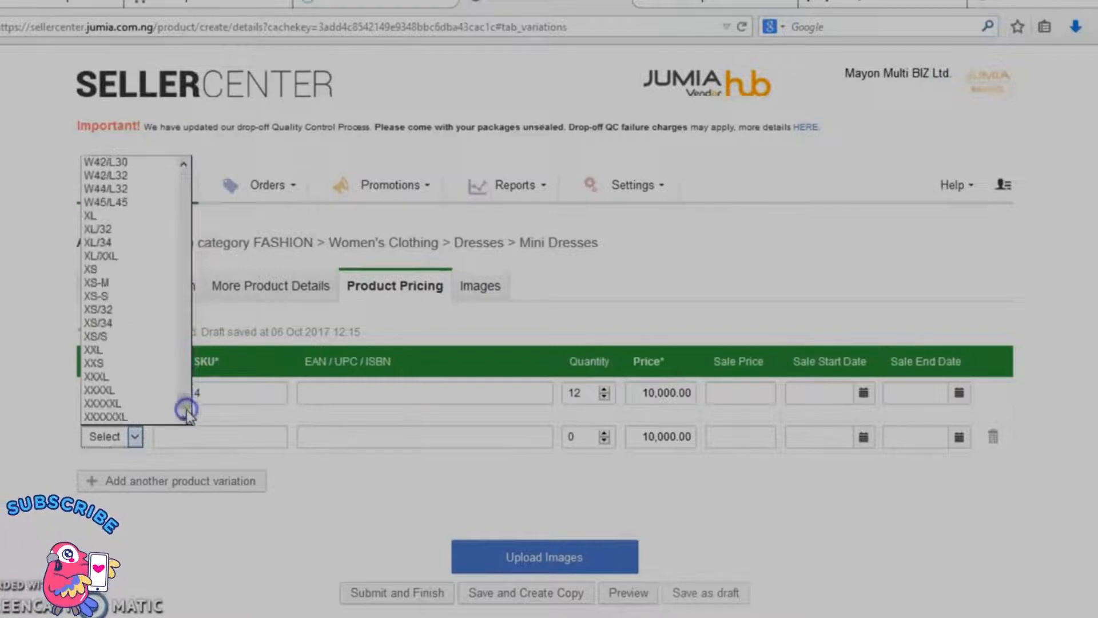
click(113, 297)
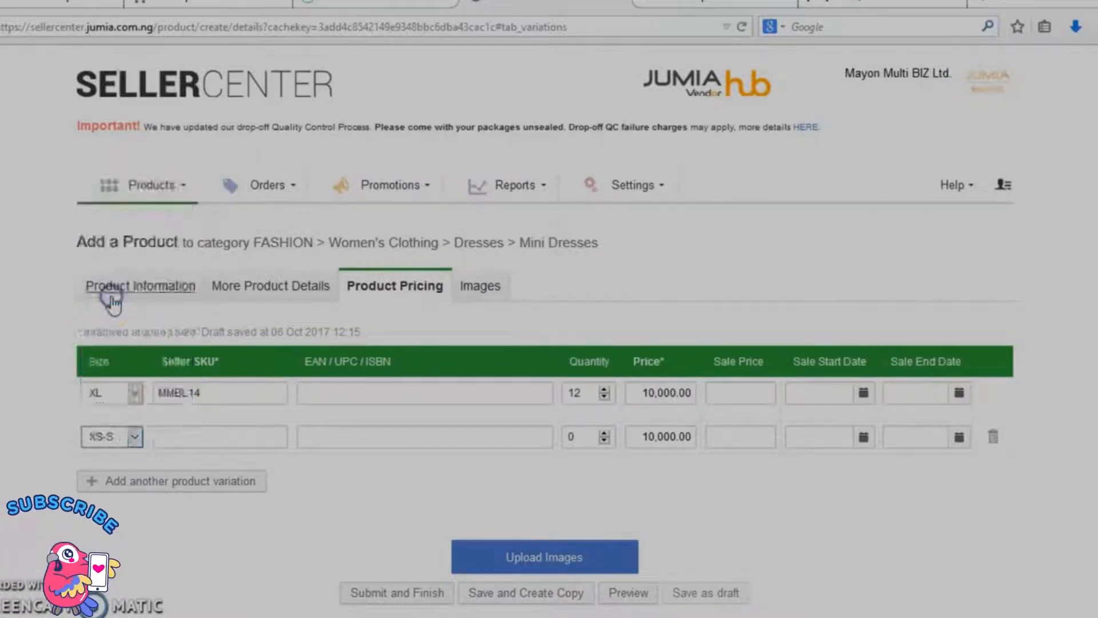
Step: Enter MMBL15 as the seller SKU of the XS-S variation and set its quantity to 3
click(207, 440)
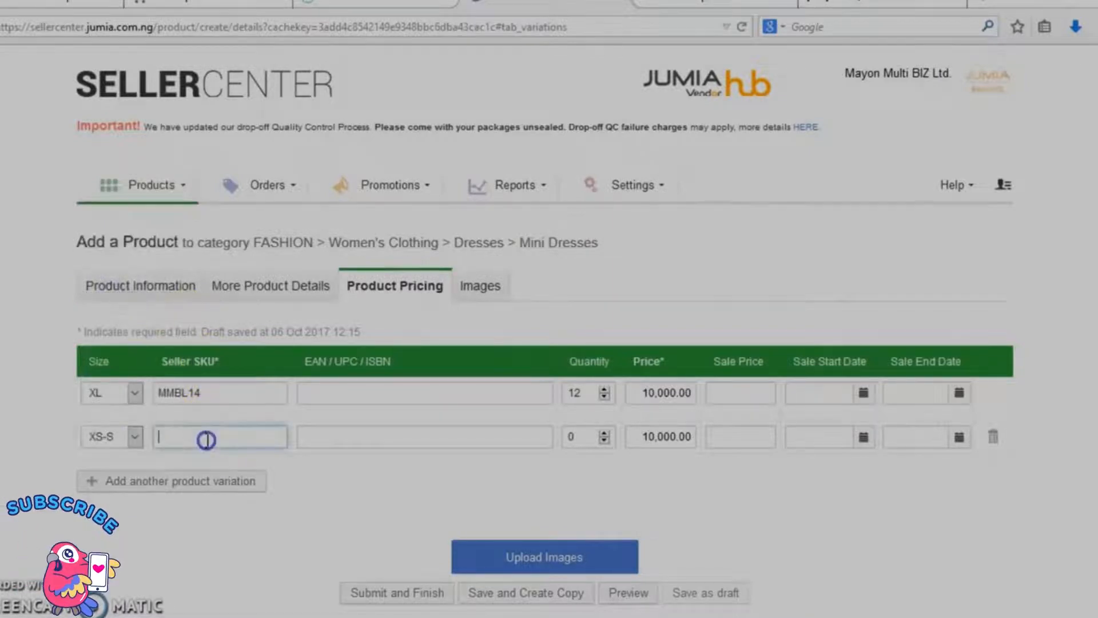
text(MM)
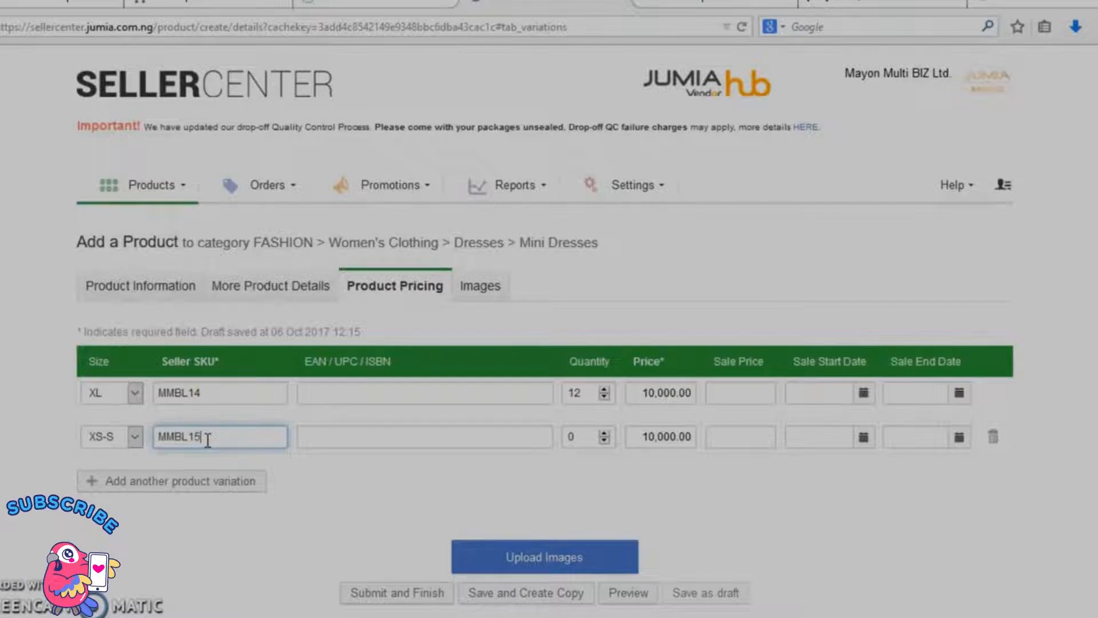
text(BL15)
click(591, 439)
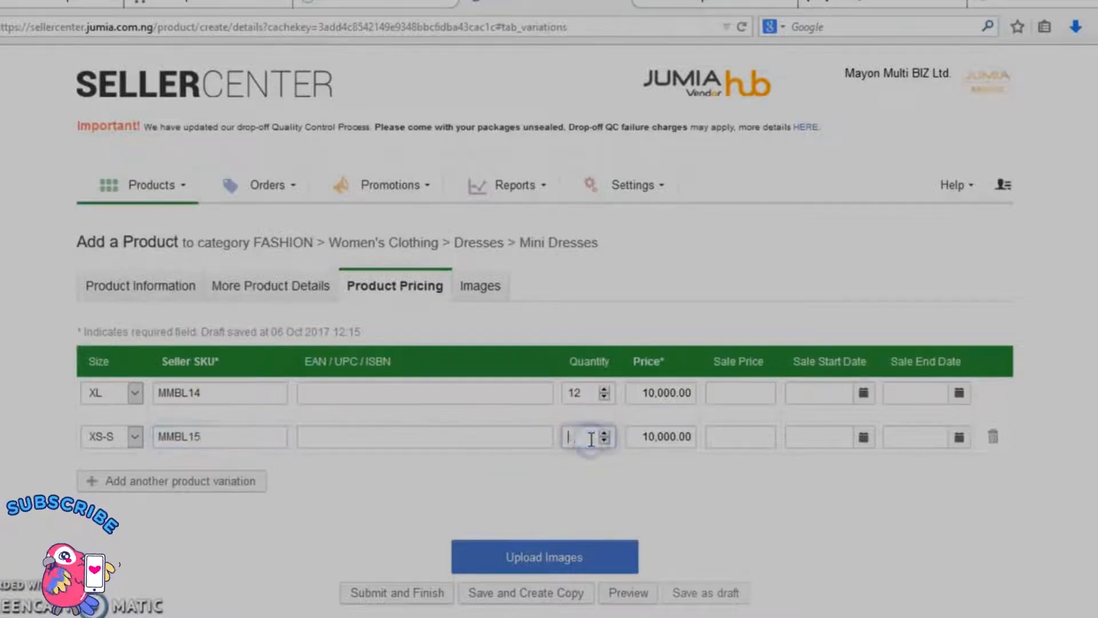
text(3)
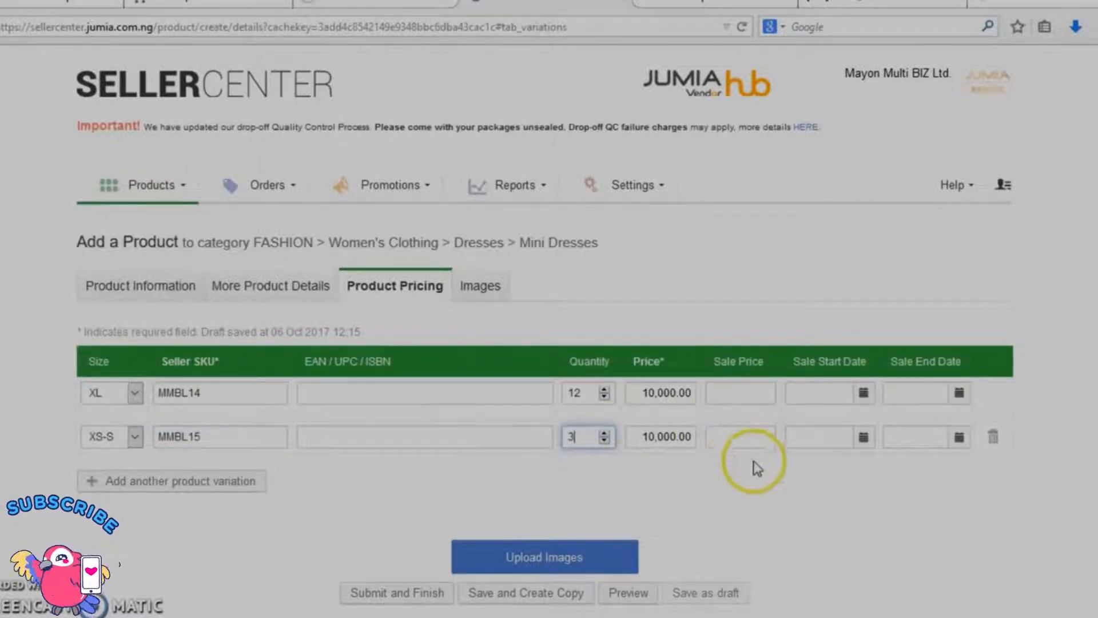
Step: Continue to the product images and upload picture 1 from the Desktop's Dress folder as the main image
scroll(735, 485, down, 3)
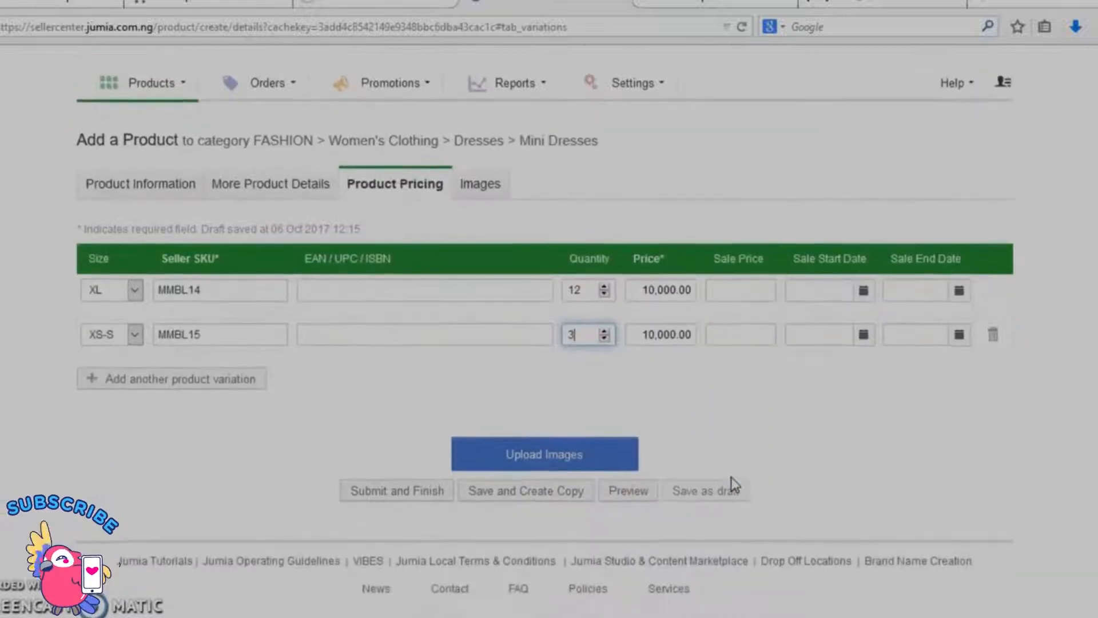
click(592, 452)
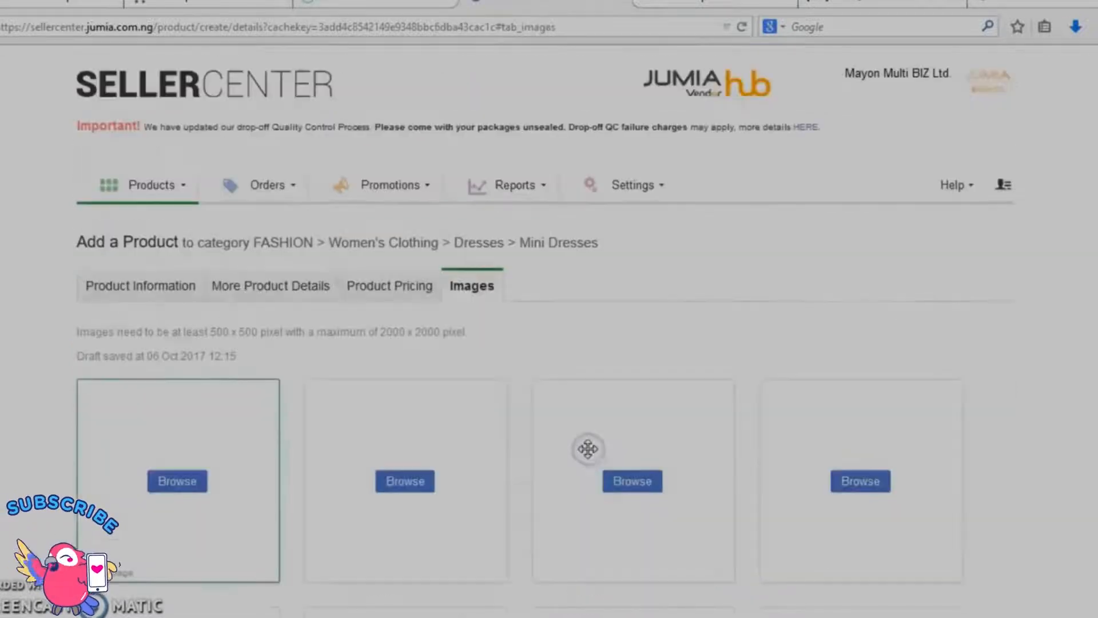
click(177, 482)
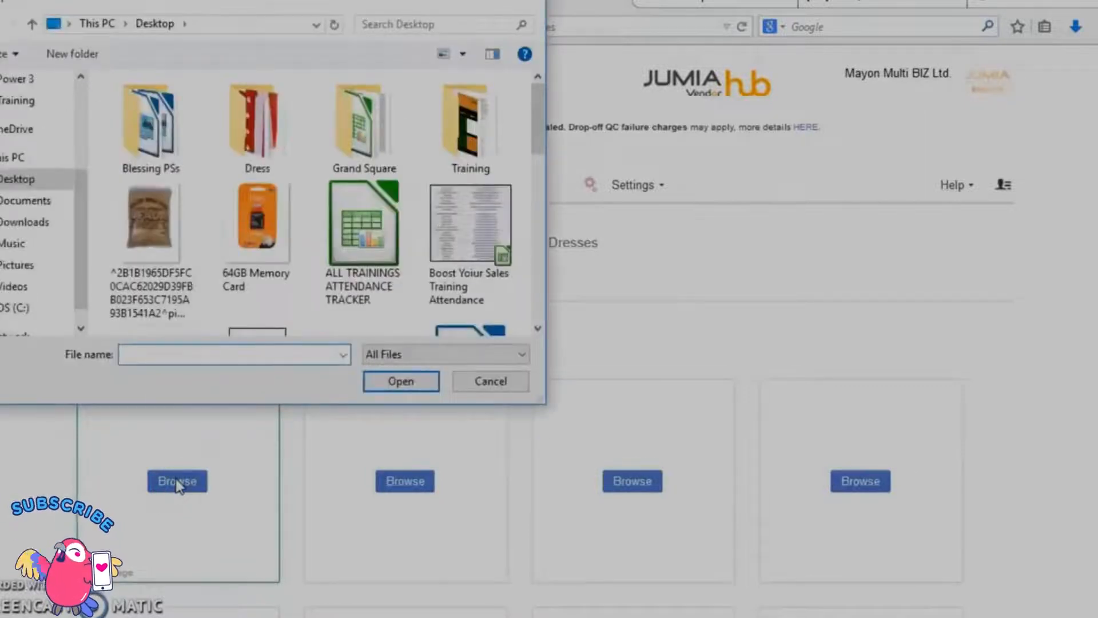
double_click(255, 142)
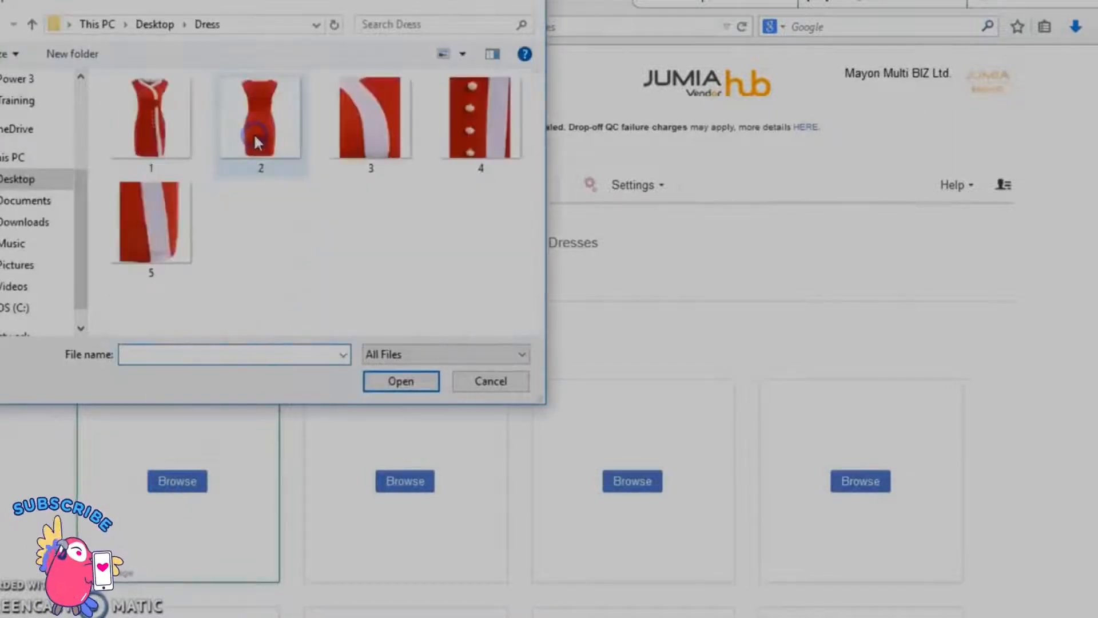
click(152, 131)
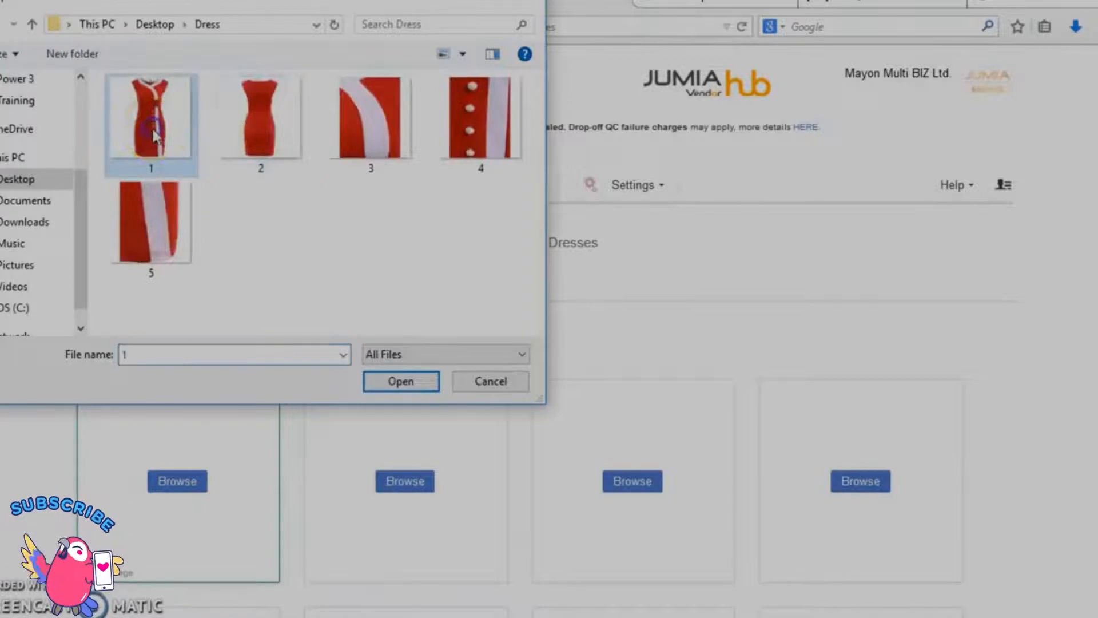
click(400, 381)
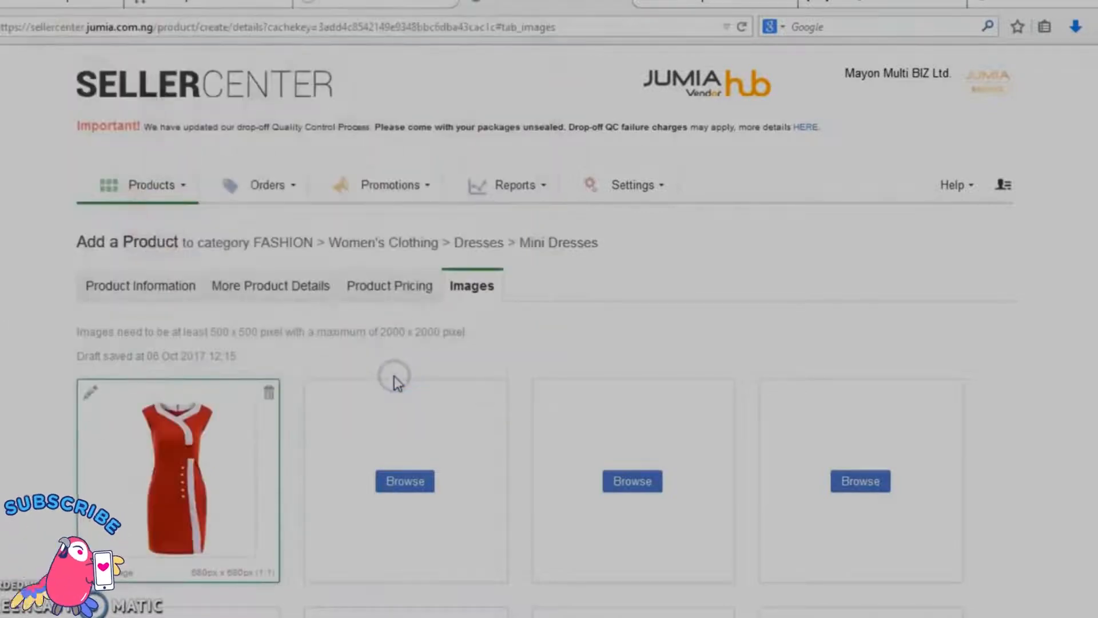
Step: Upload pictures 2 and 3 from the Dress folder into the second and third image slots
click(395, 481)
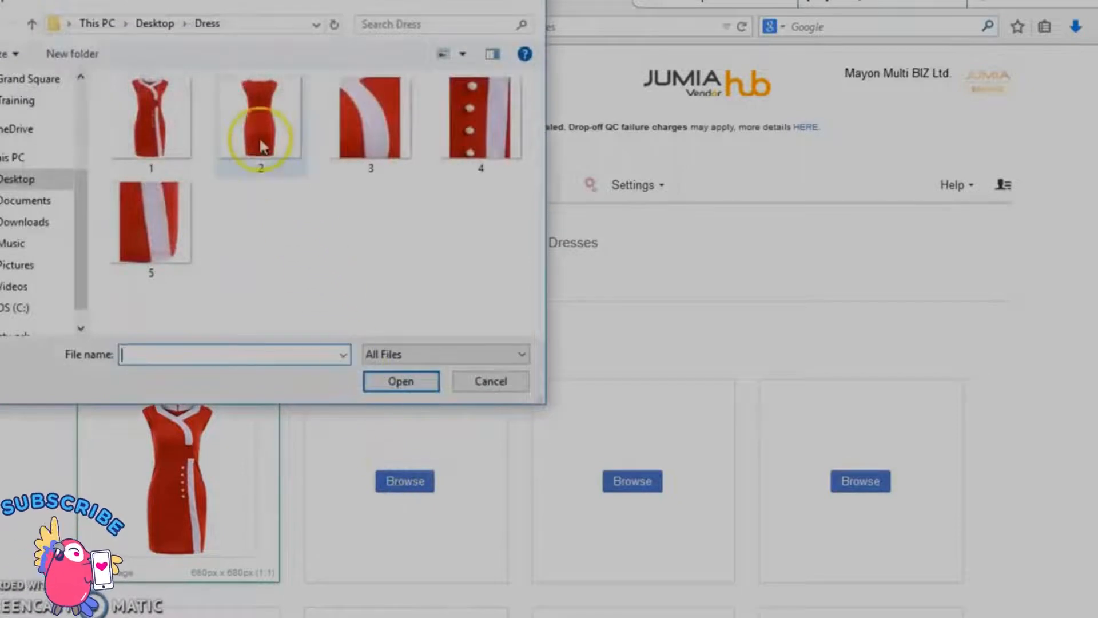
click(259, 137)
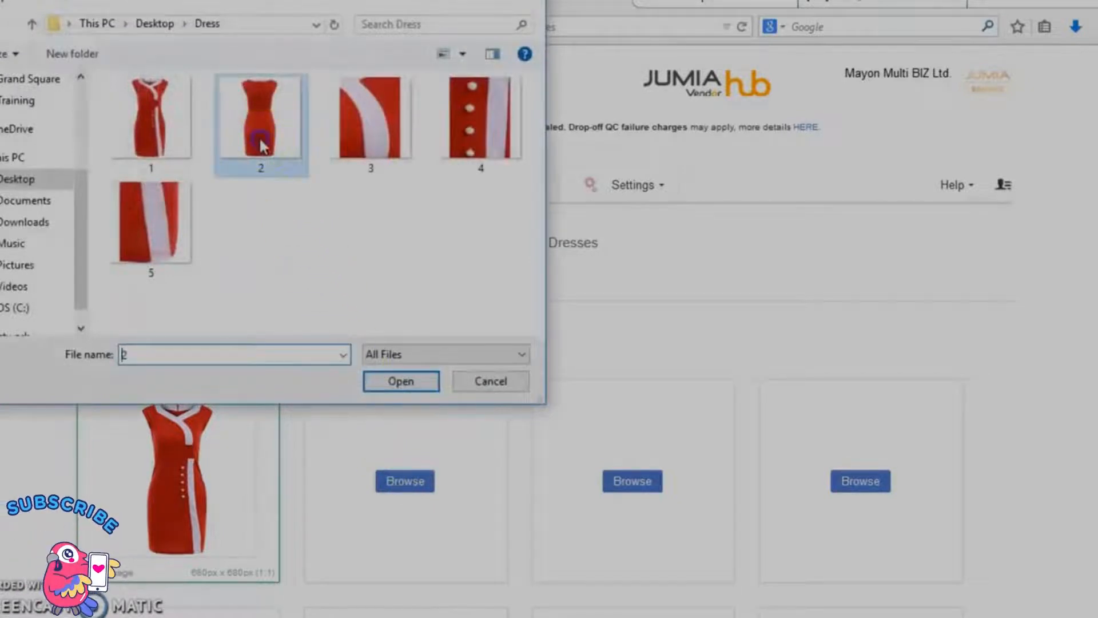
click(399, 382)
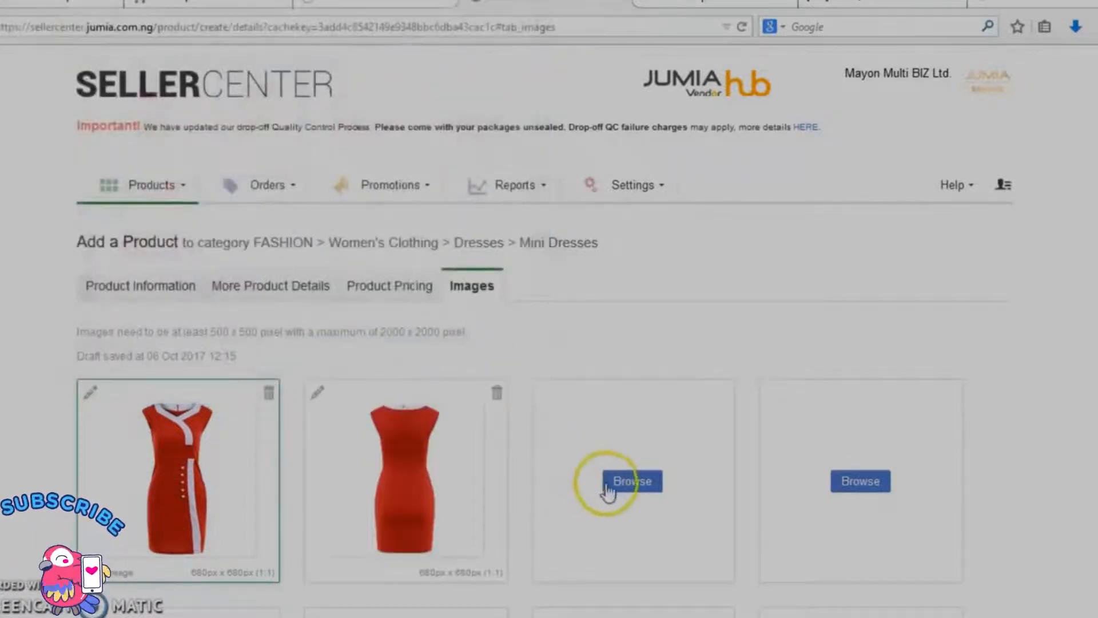
click(624, 492)
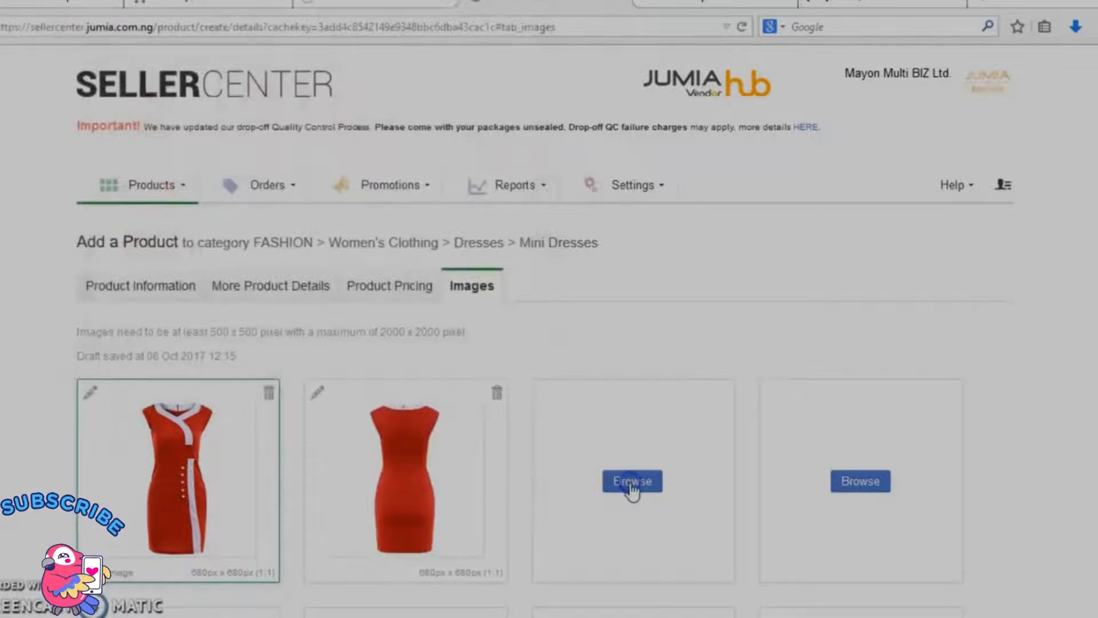
click(364, 112)
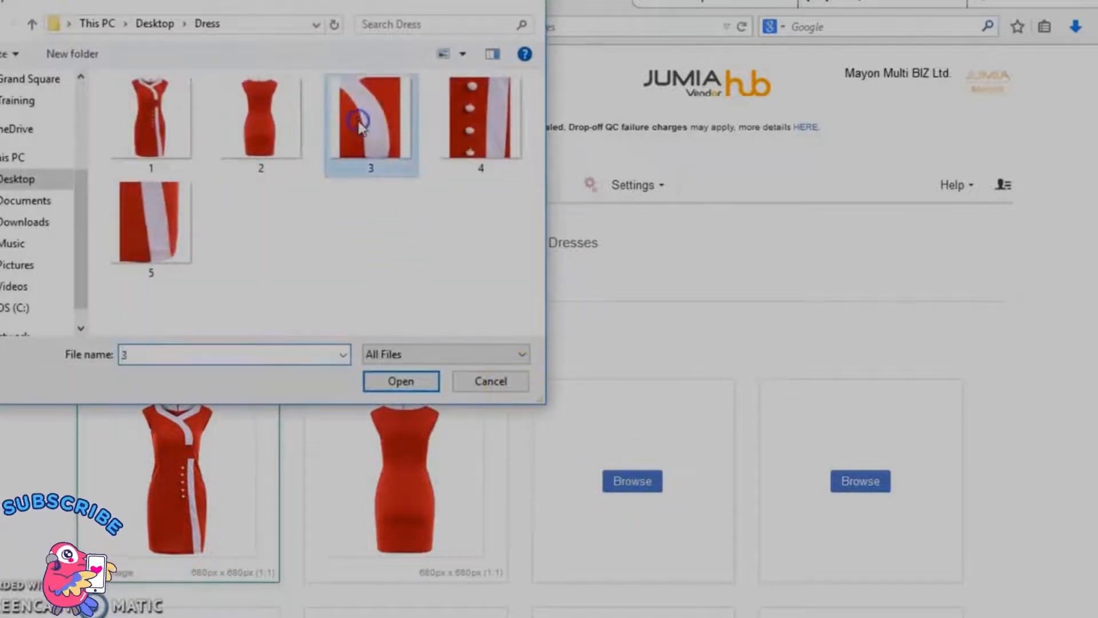
click(400, 382)
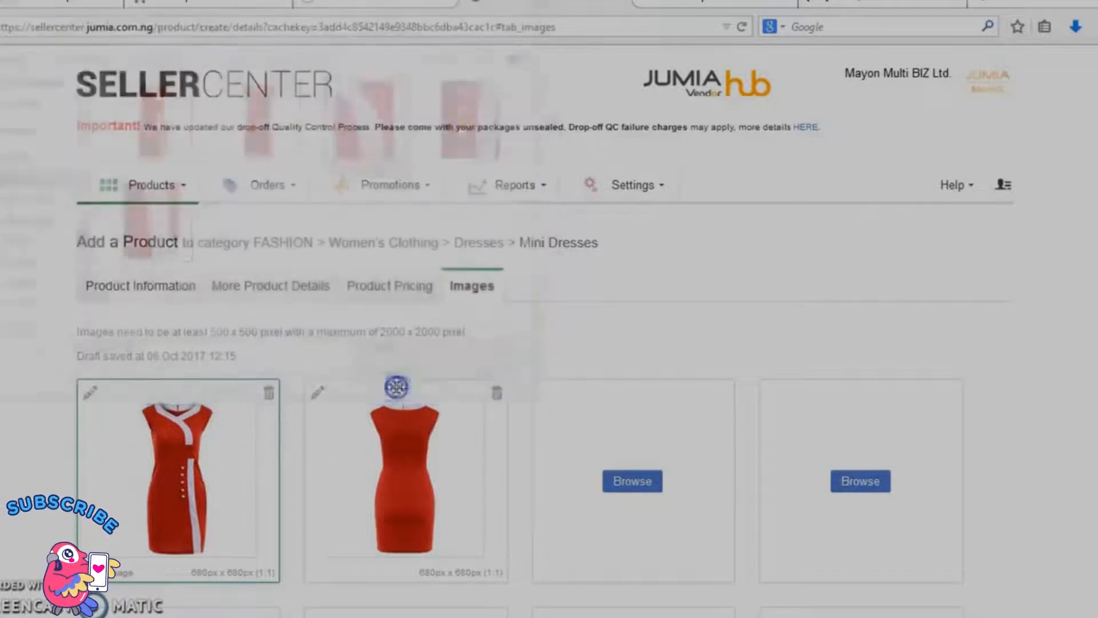
Step: Upload pictures 4 and 5 from the Dress folder into the fourth and fifth image slots
click(859, 484)
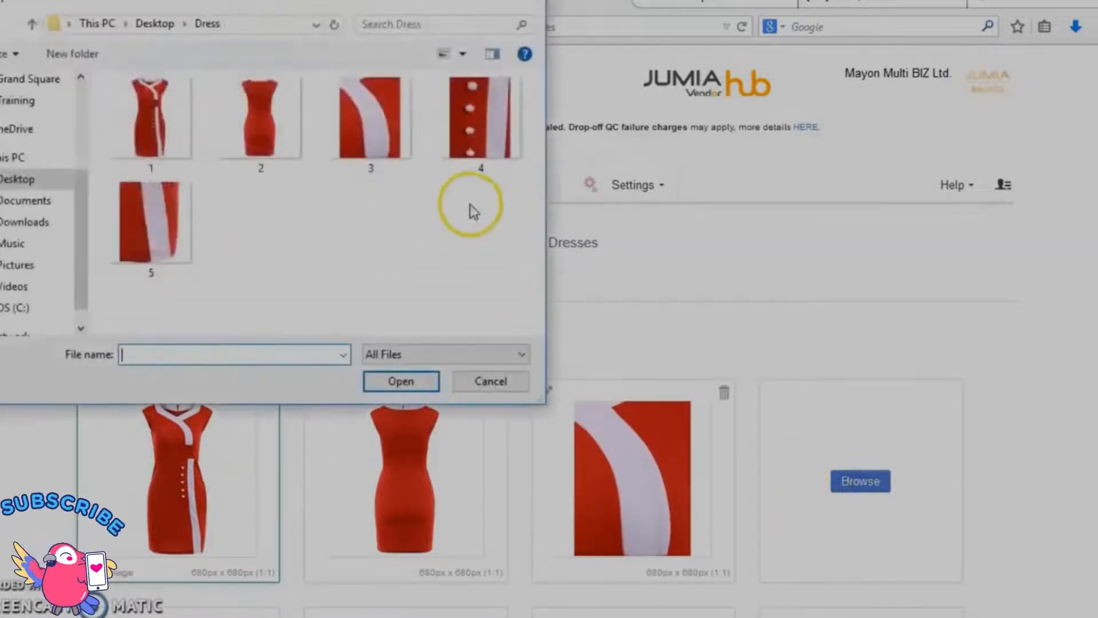
click(496, 118)
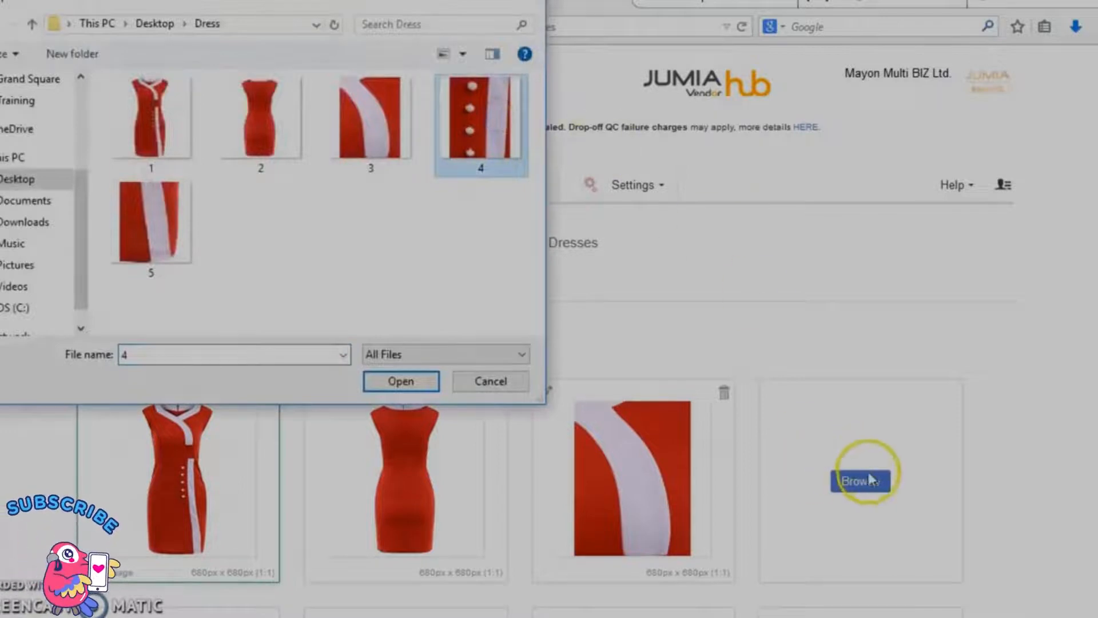
click(410, 382)
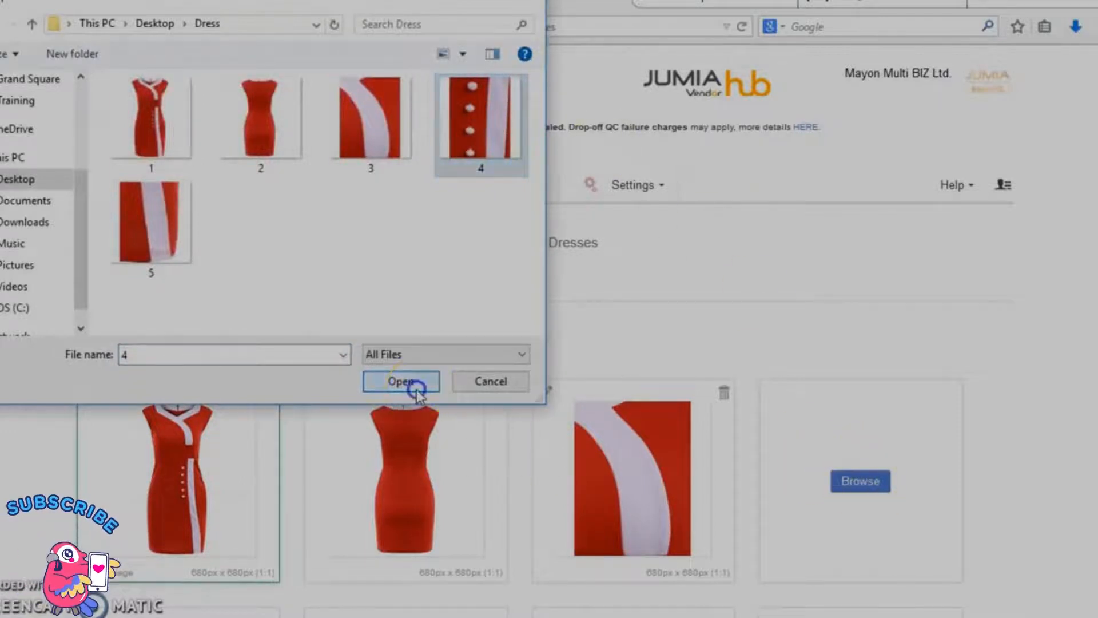
scroll(416, 389, down, 3)
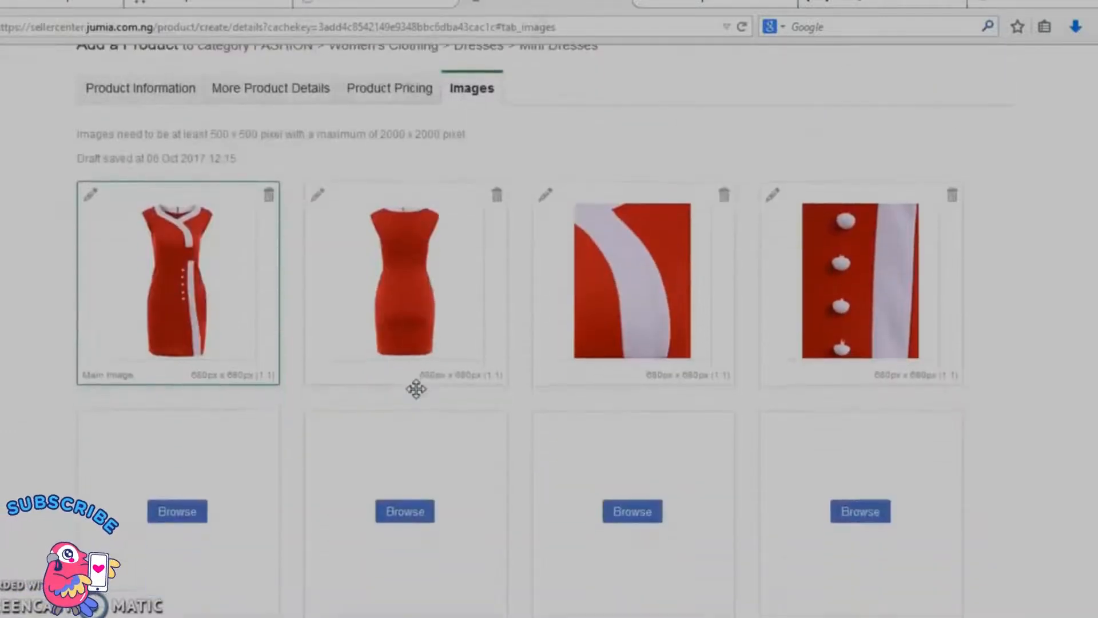
click(178, 512)
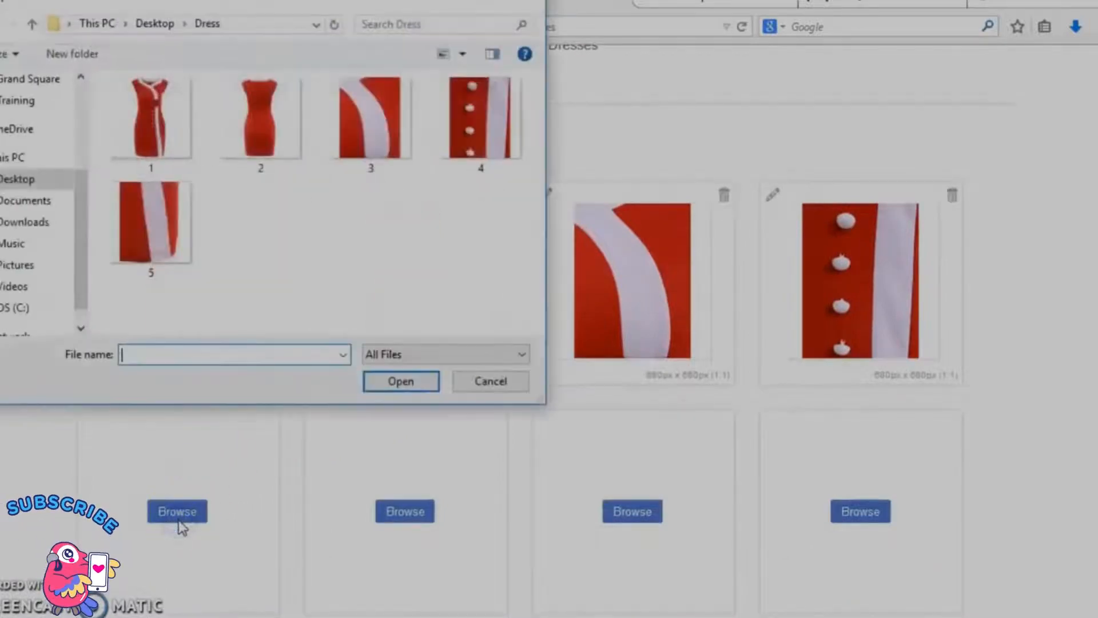
click(138, 244)
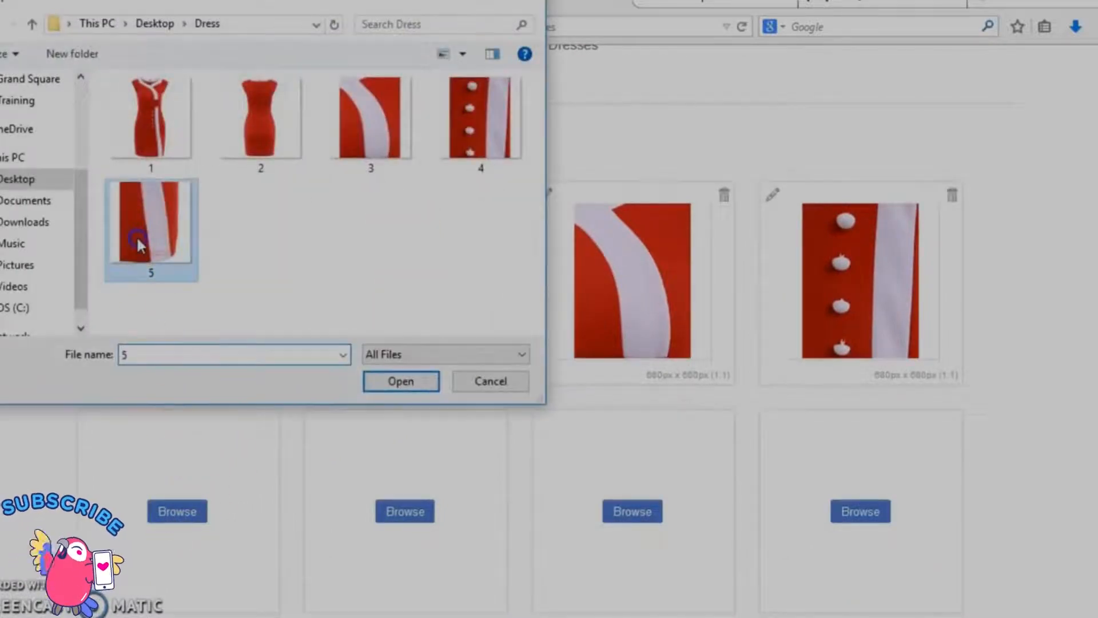
click(401, 381)
Step: Submit and finish the product listing, and check the new dress entries in the product overview
scroll(402, 380, down, 5)
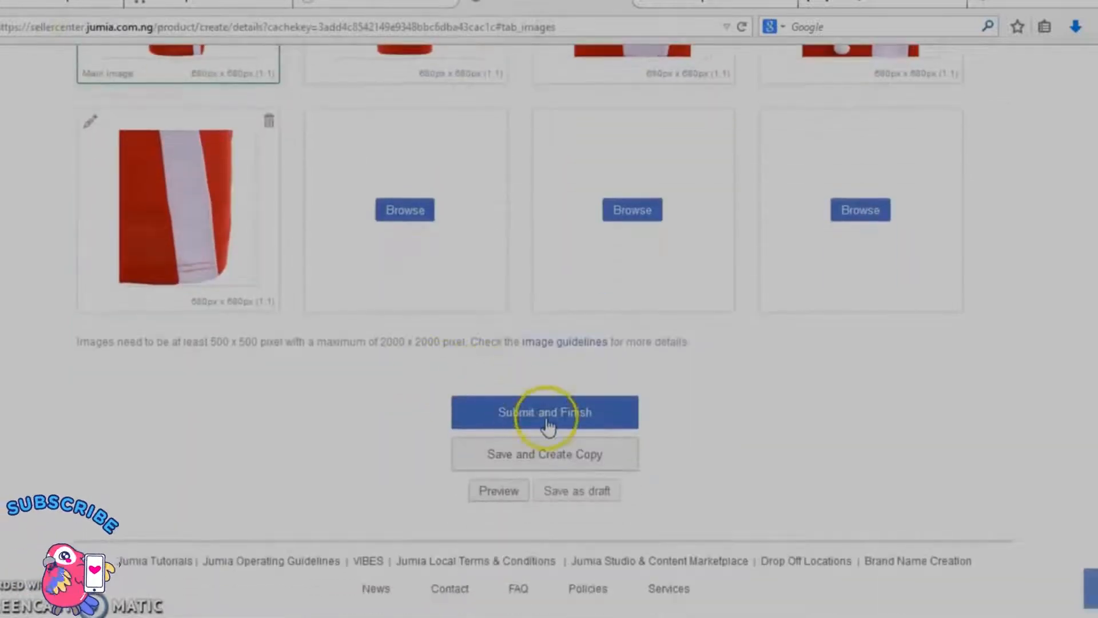
click(547, 426)
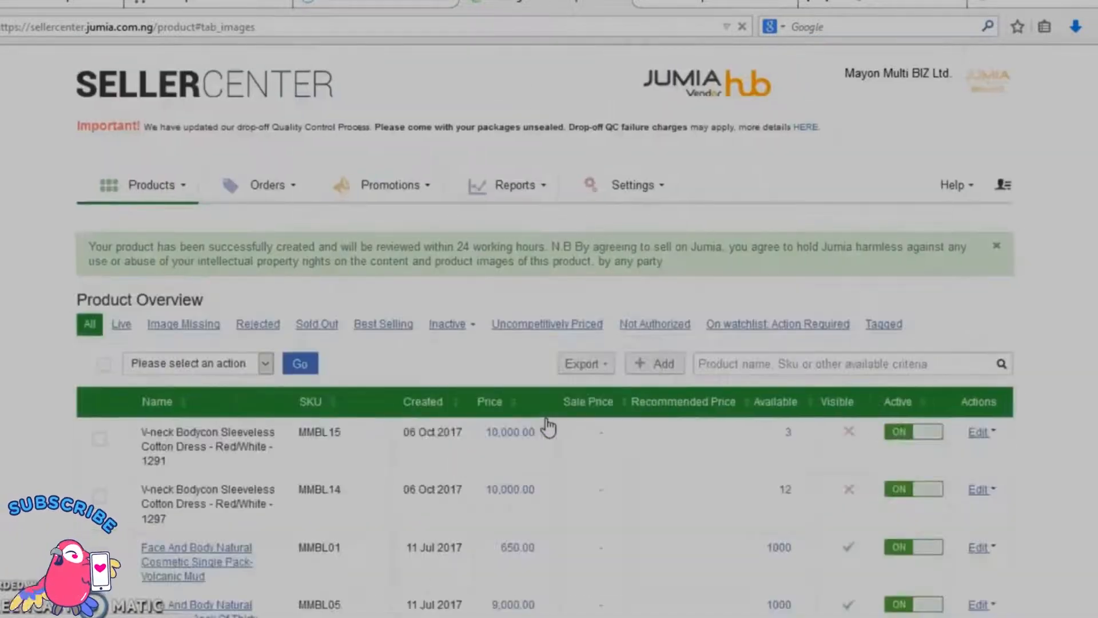
scroll(548, 426, down, 3)
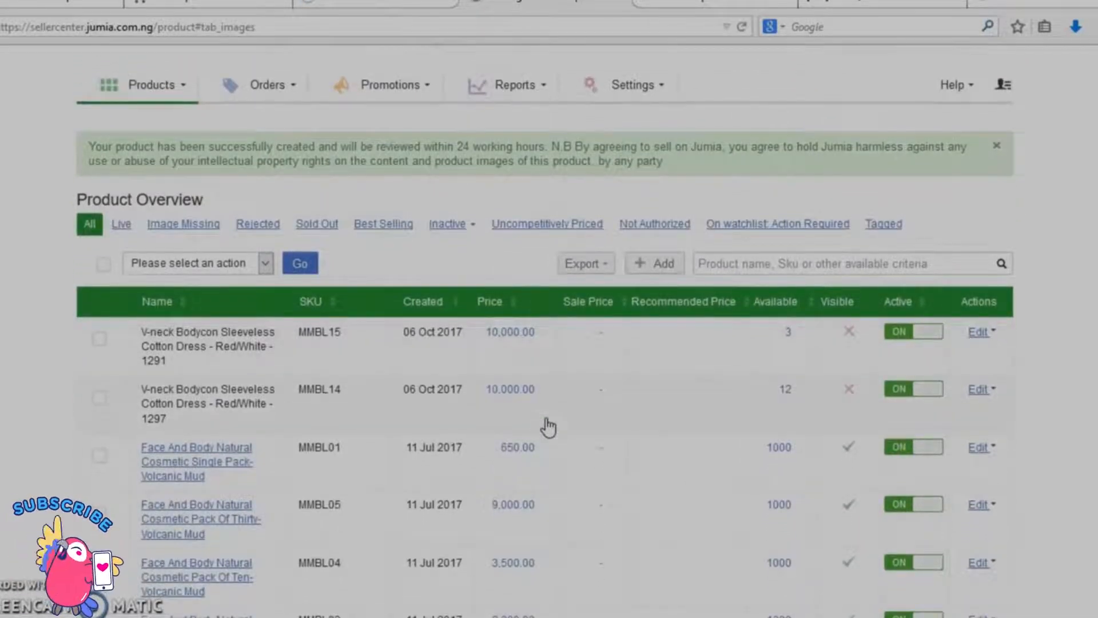
mouse_move(231, 348)
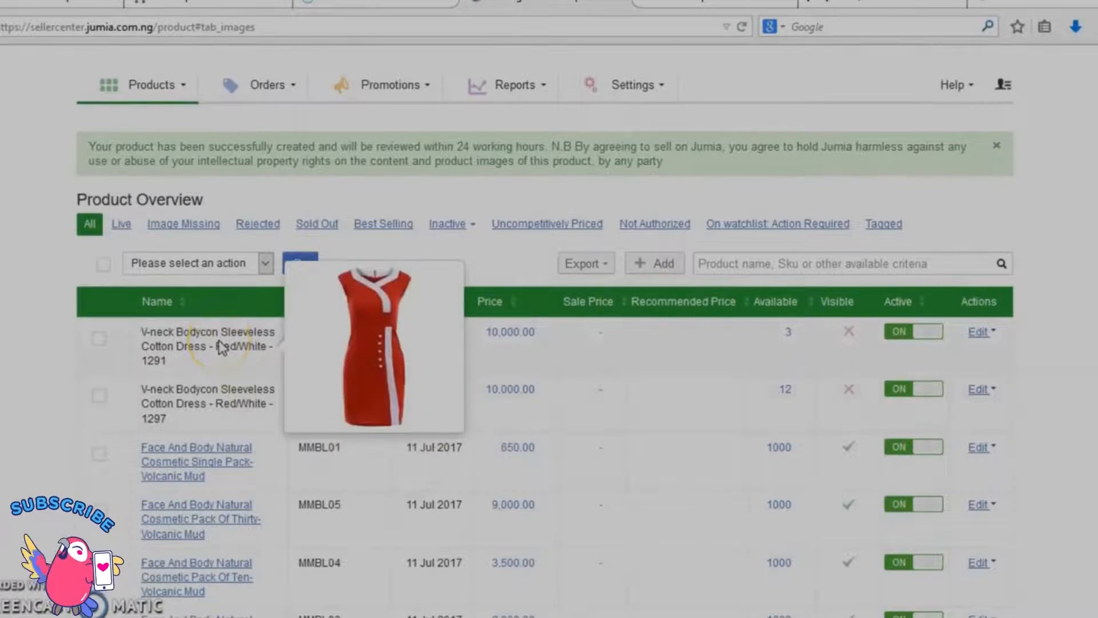
mouse_move(219, 395)
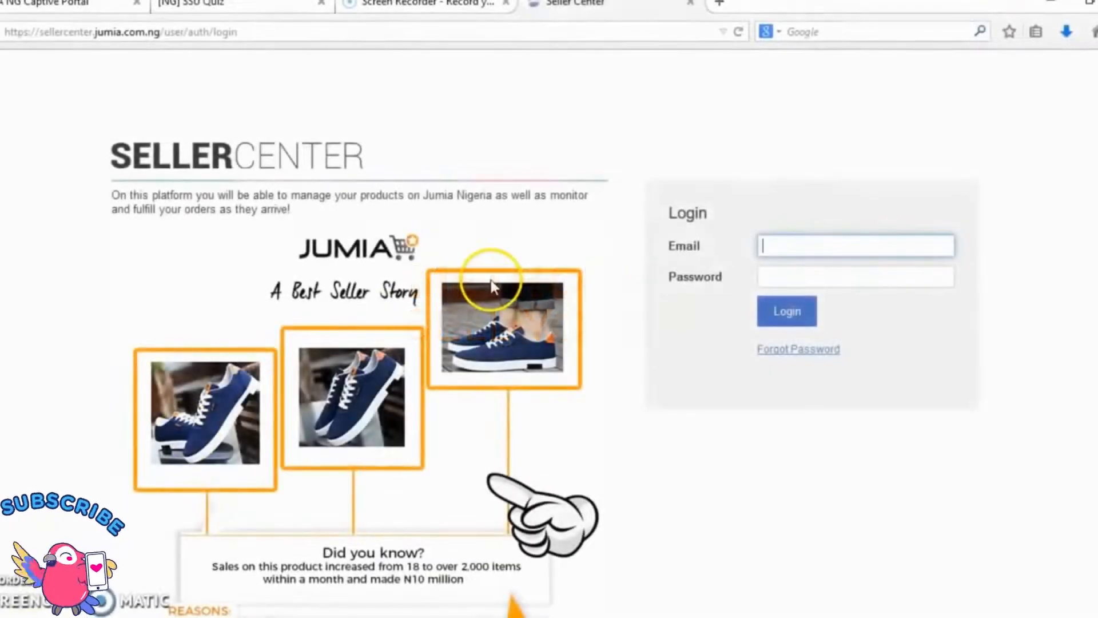
Step: Log in to Seller Center with the account's e-mail and password
text(meh)
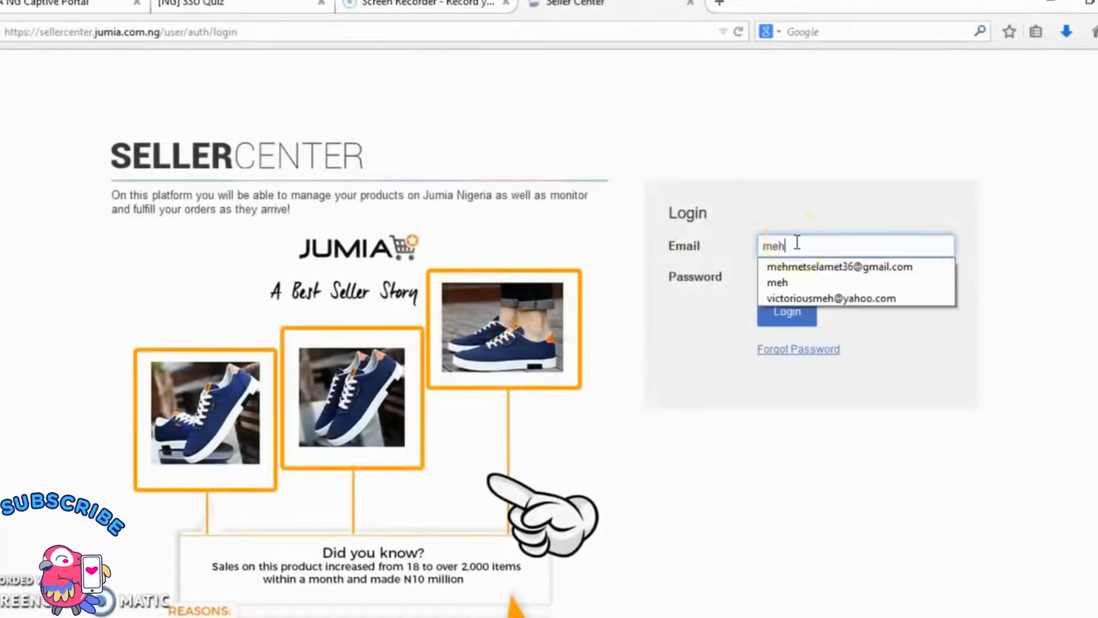
click(819, 268)
click(801, 279)
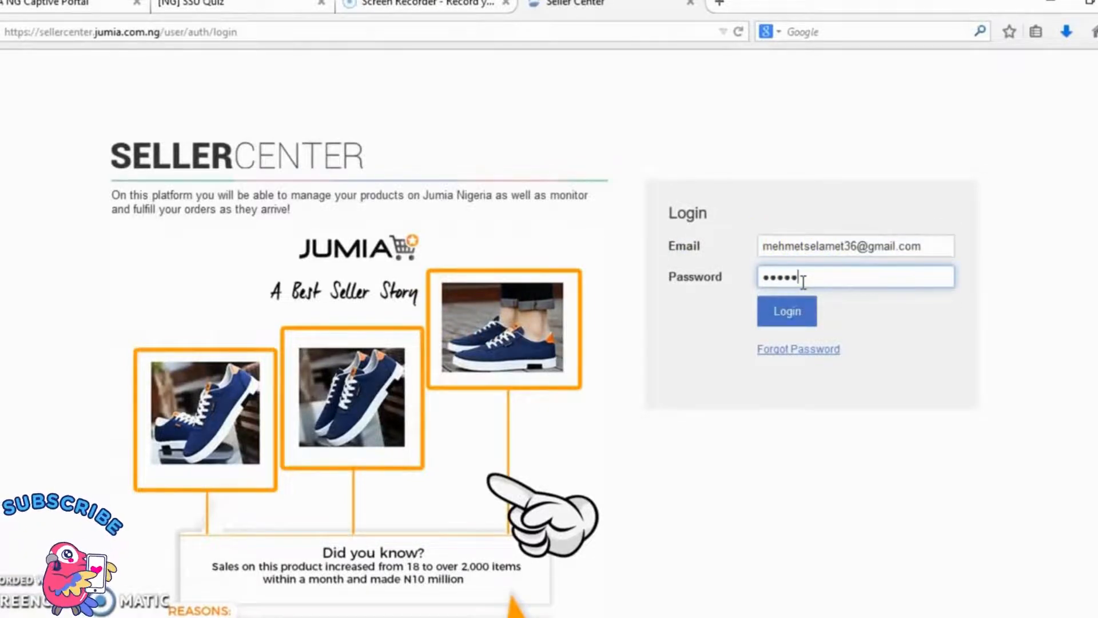
key(Return)
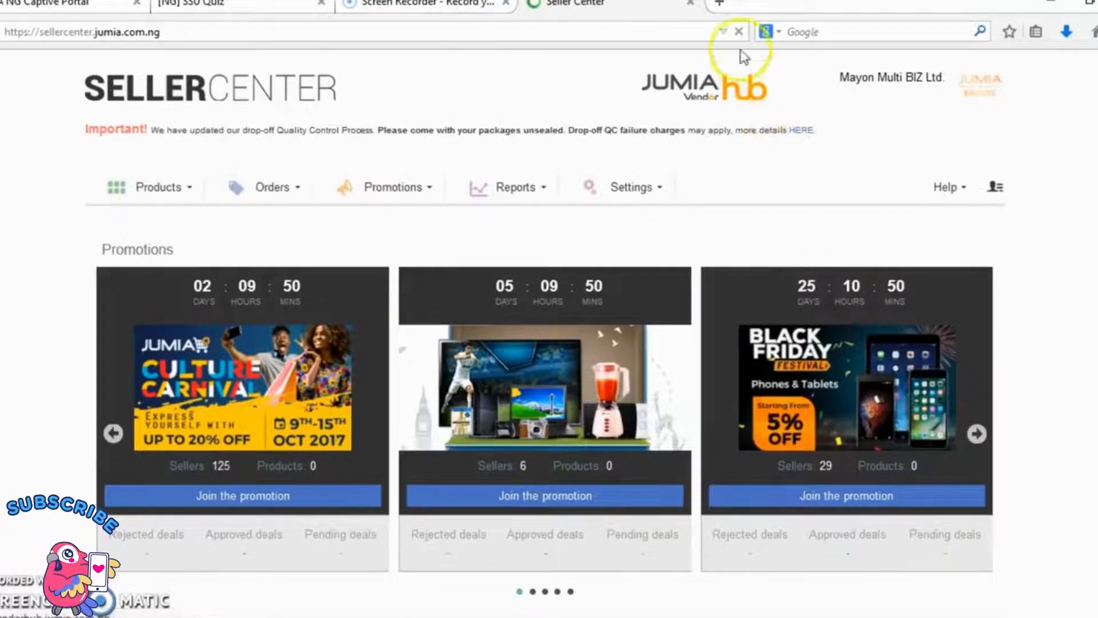
Step: Open the Jumia Nigeria shopping site in a new browser tab and search for "microwave"
click(719, 4)
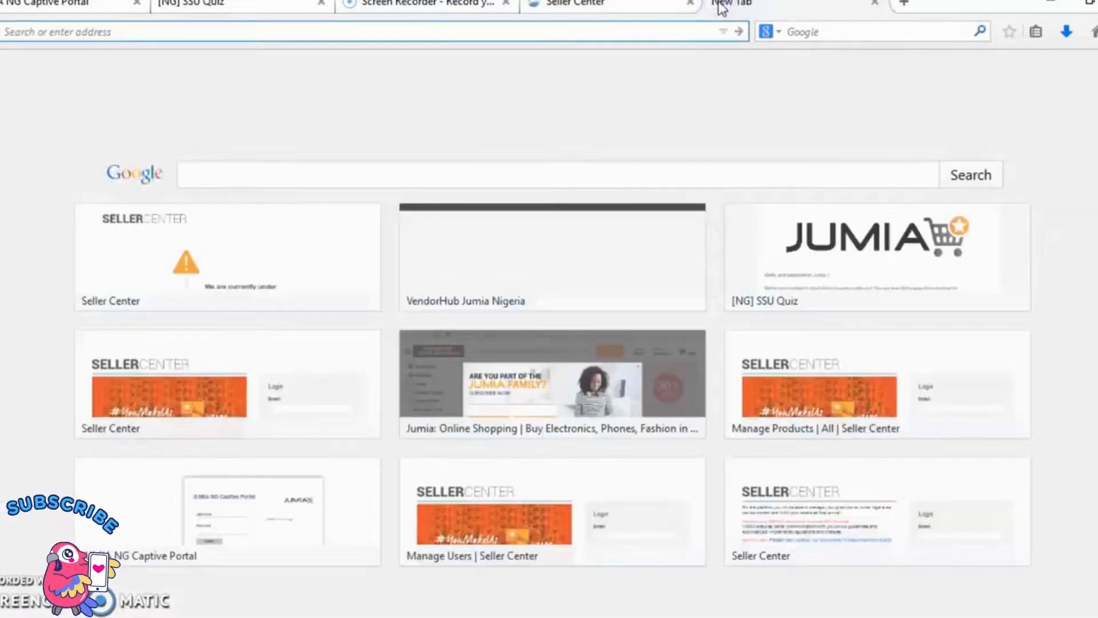
text(jumia.com.ng/)
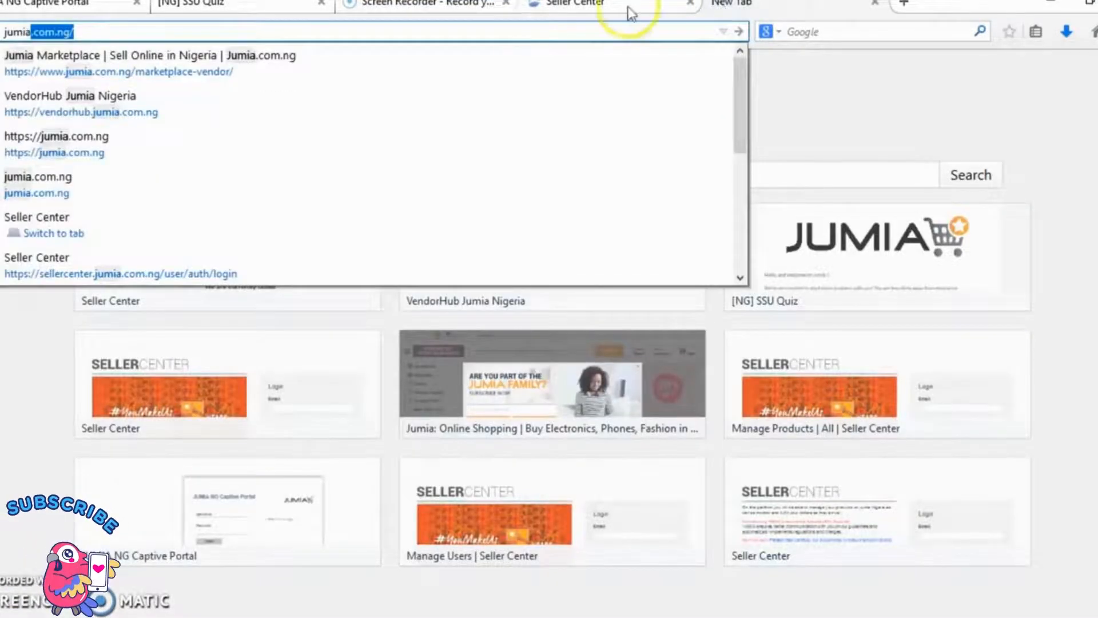
key(Return)
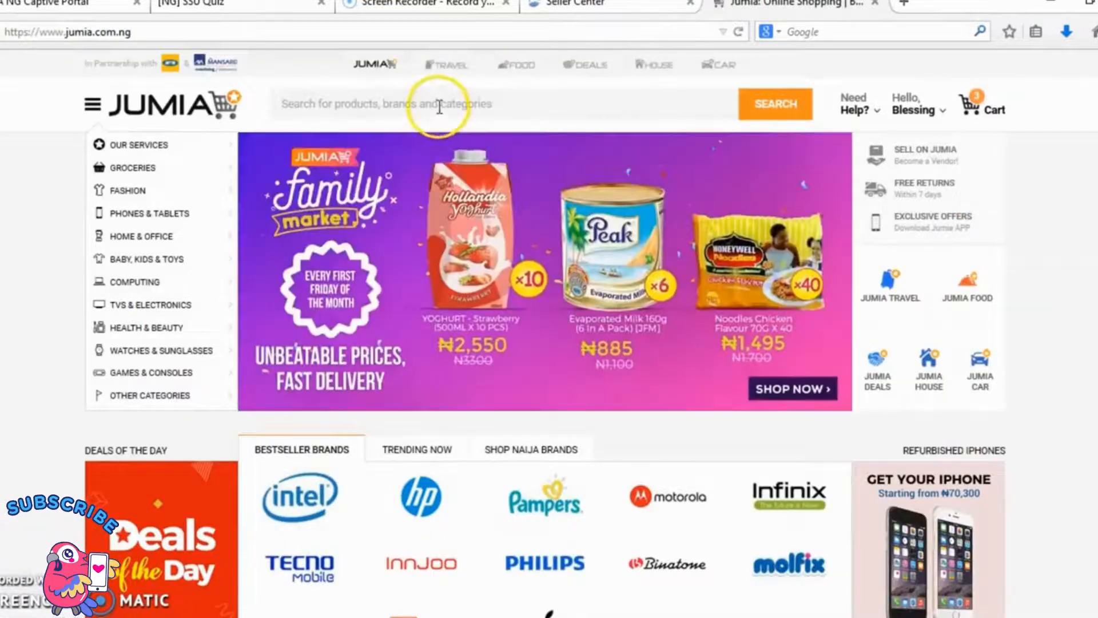
click(440, 107)
text(micr)
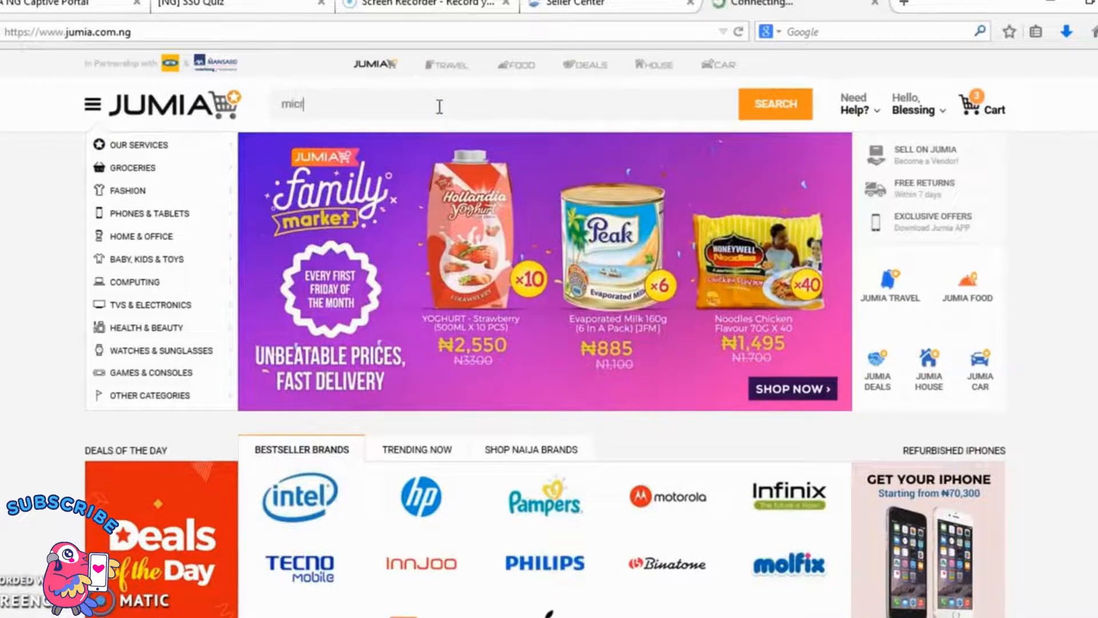
text(owave)
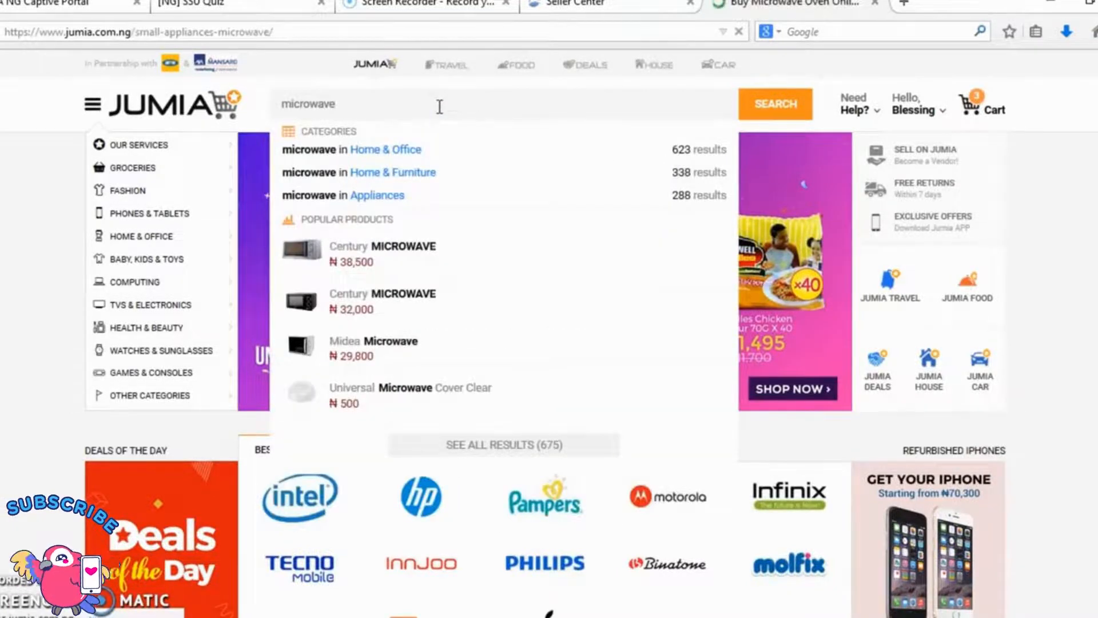
Step: Open the product page of the red Daewoo 20 Litres Digital Microwave Oven from the microwave results
scroll(441, 111, down, 3)
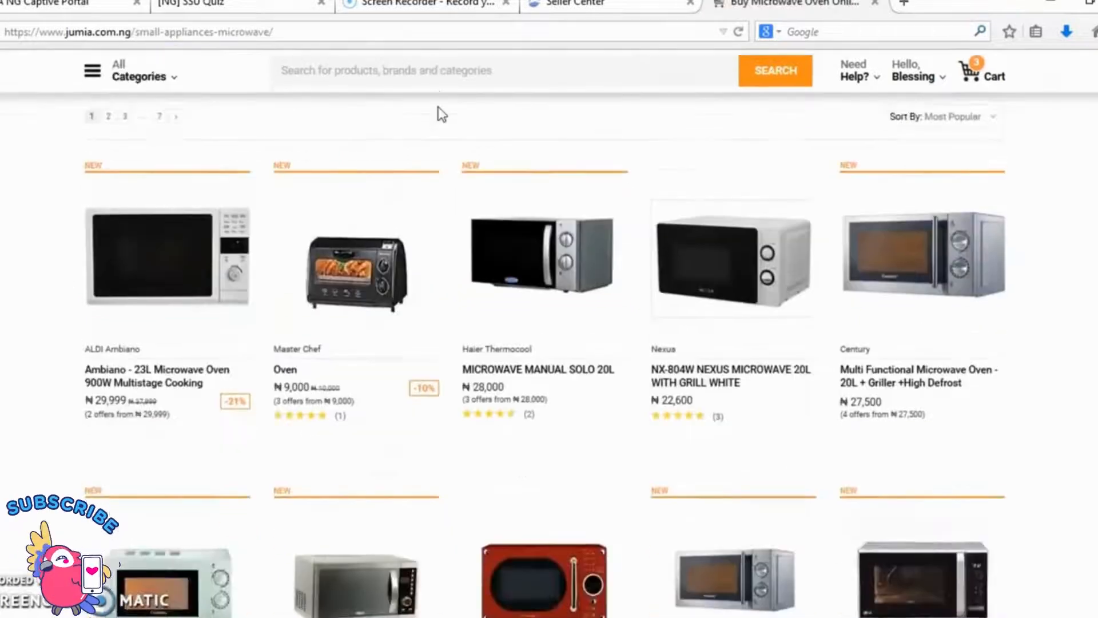
scroll(442, 114, down, 3)
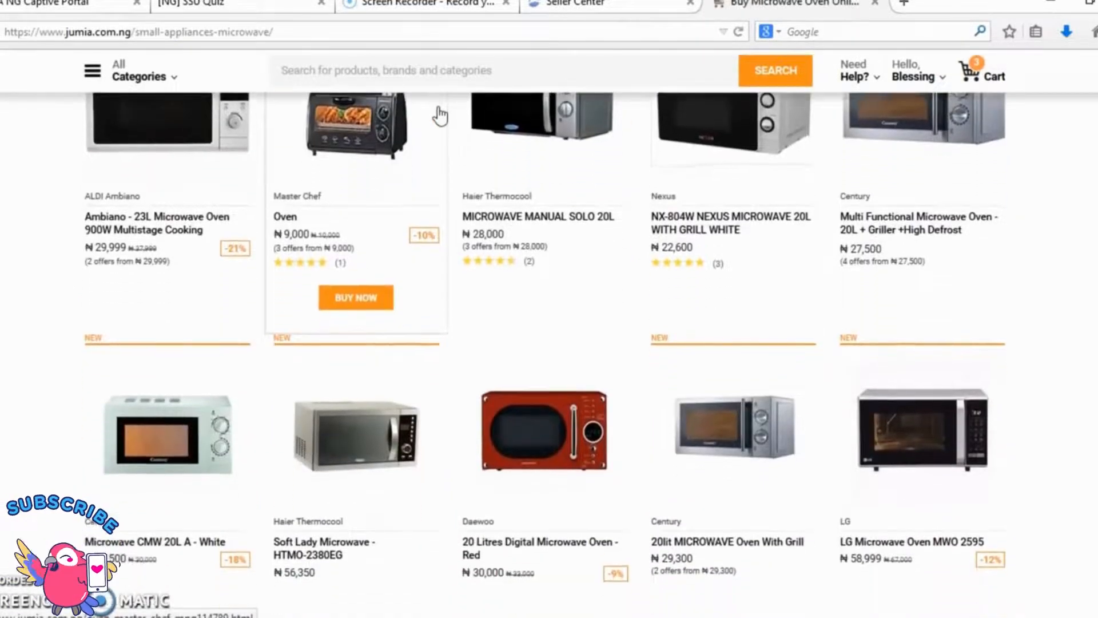
click(554, 432)
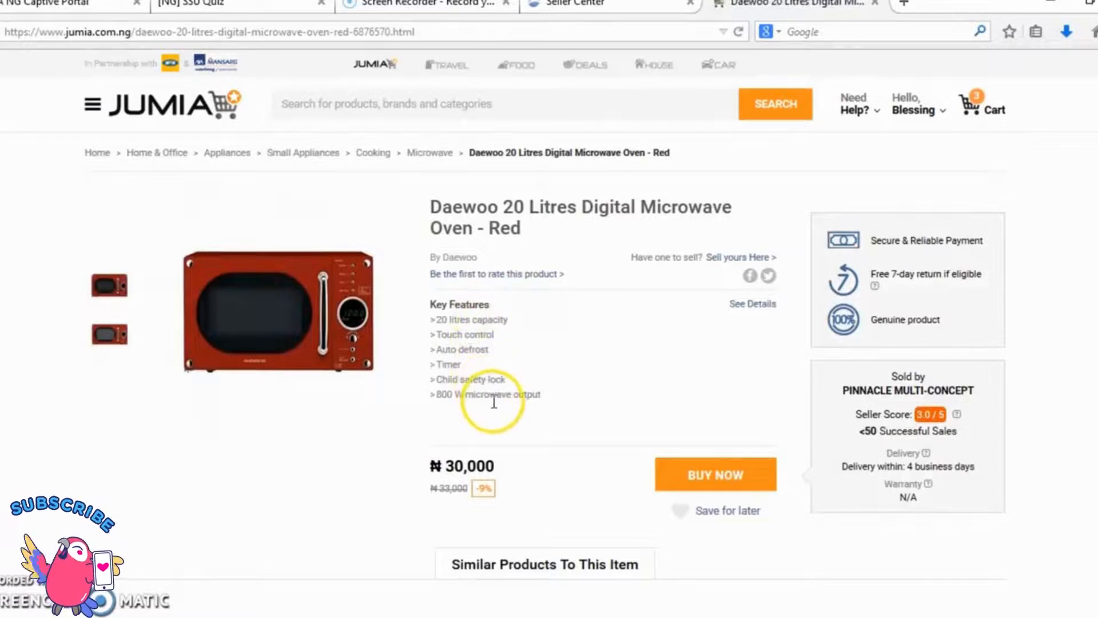
Step: Review the Daewoo microwave's description and specifications, and start listing the same product through Sell yours Here
scroll(498, 412, down, 8)
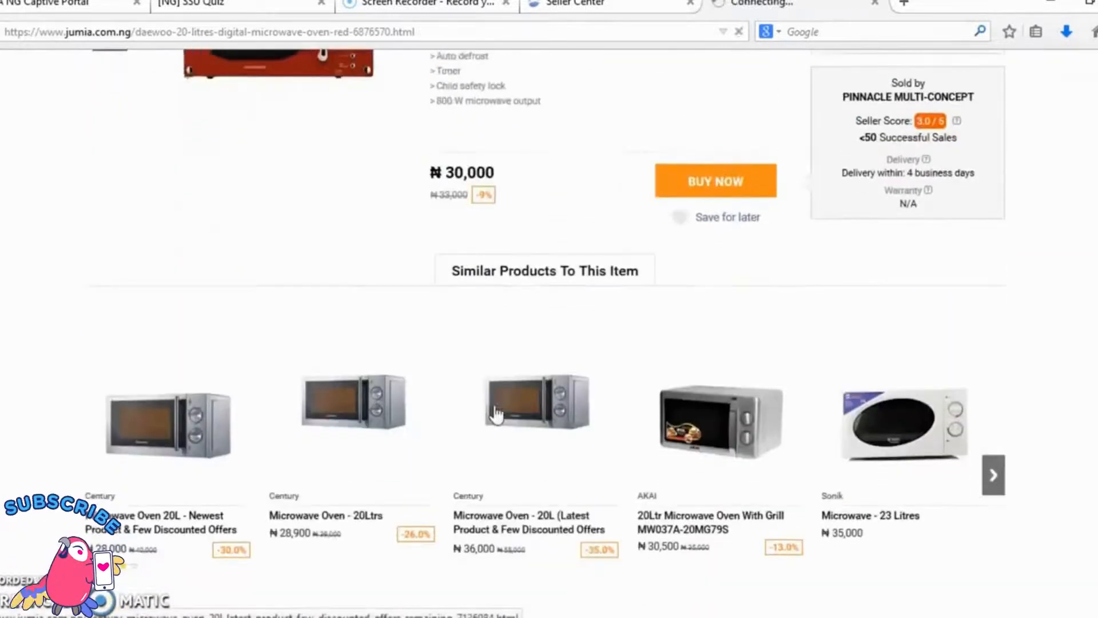
scroll(498, 412, down, 3)
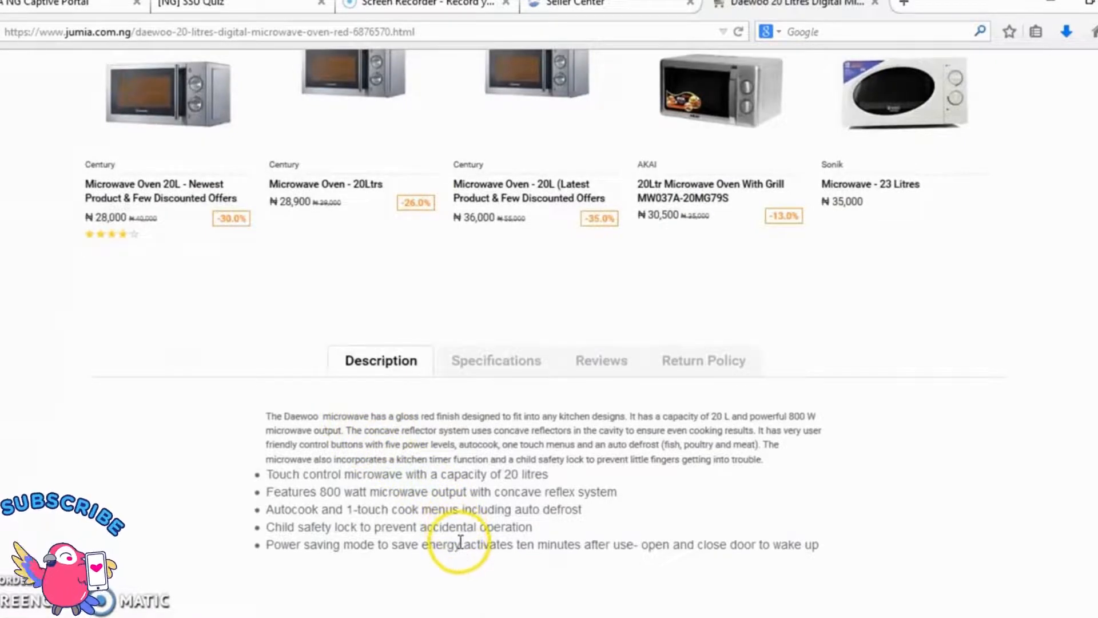
click(480, 372)
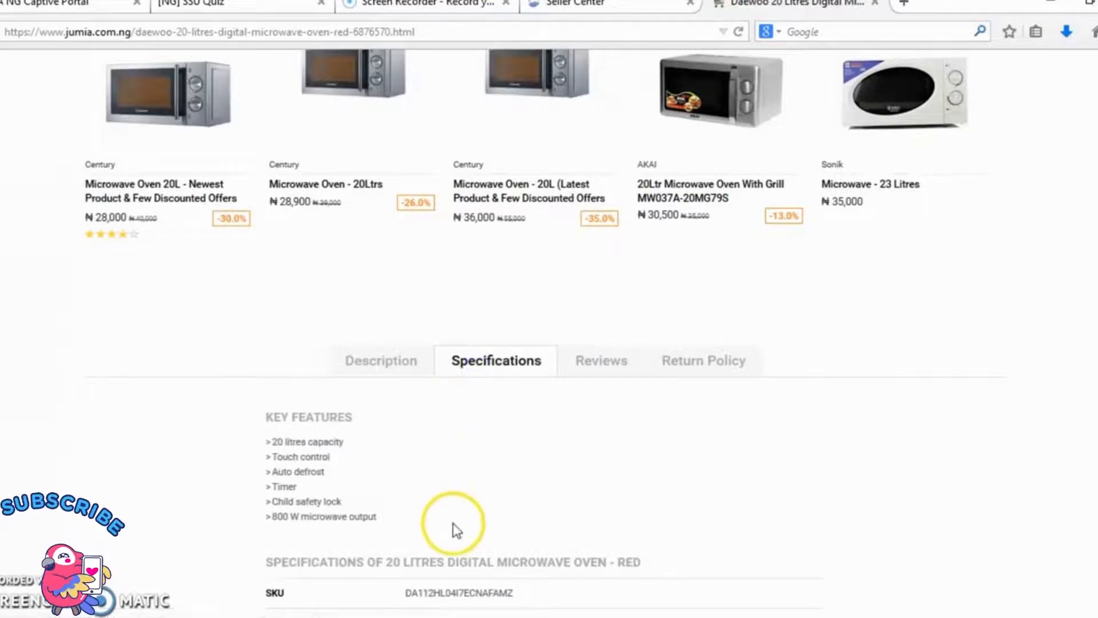
scroll(456, 529, down, 4)
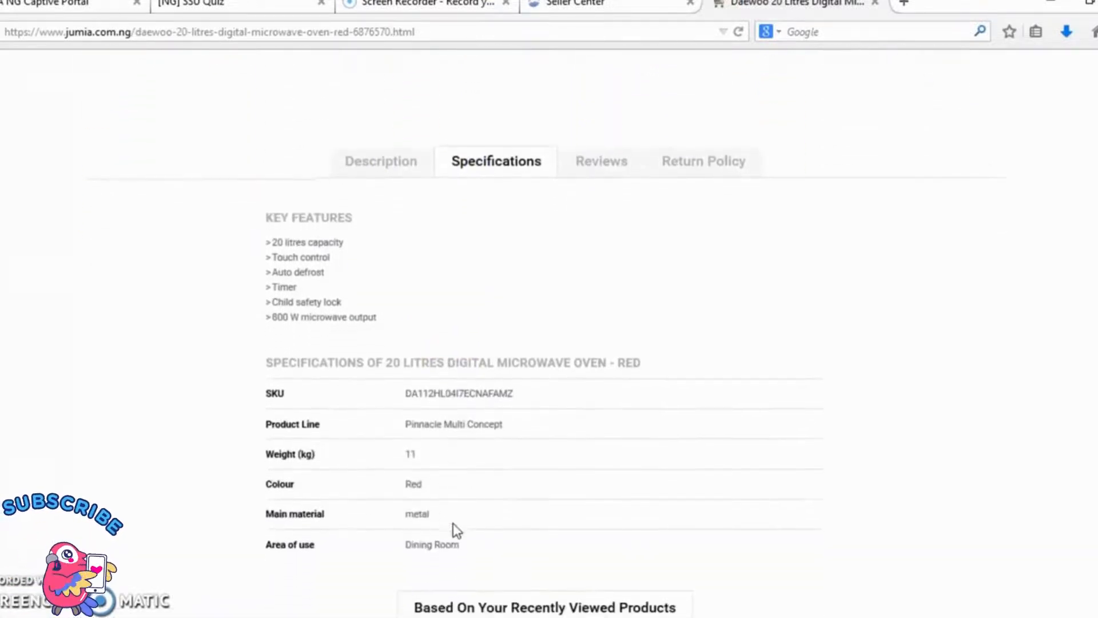
scroll(456, 530, up, 2)
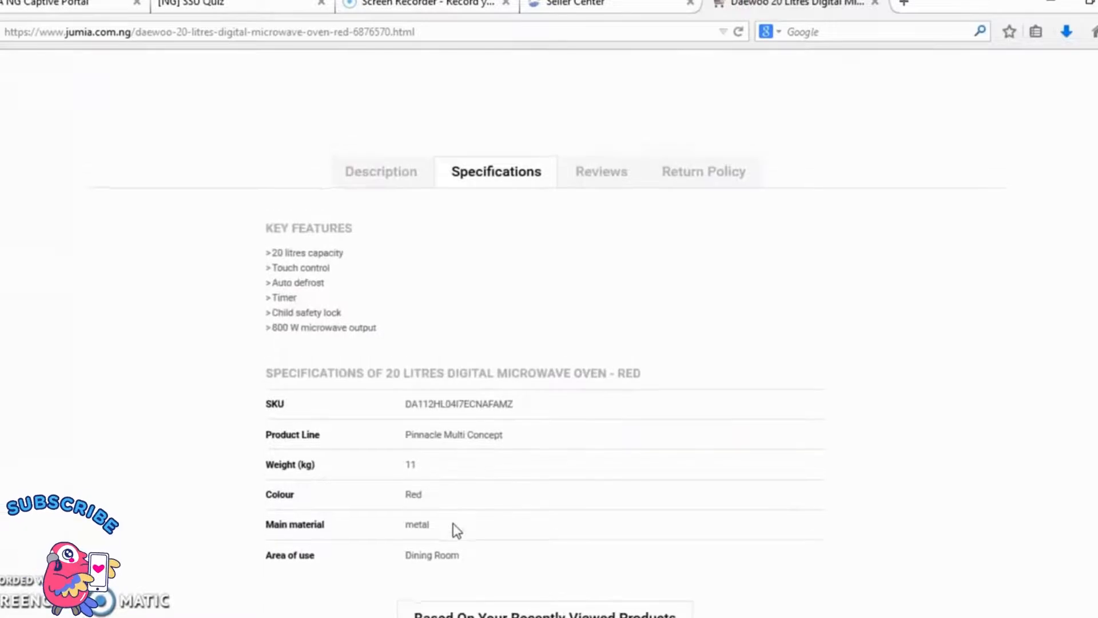
scroll(456, 530, up, 10)
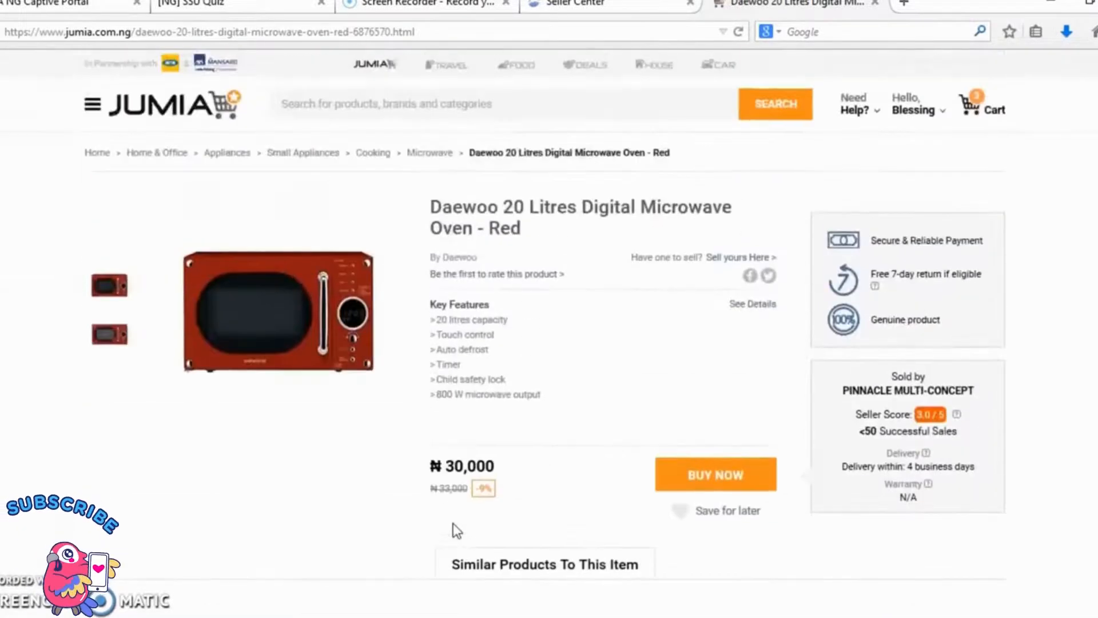
click(756, 257)
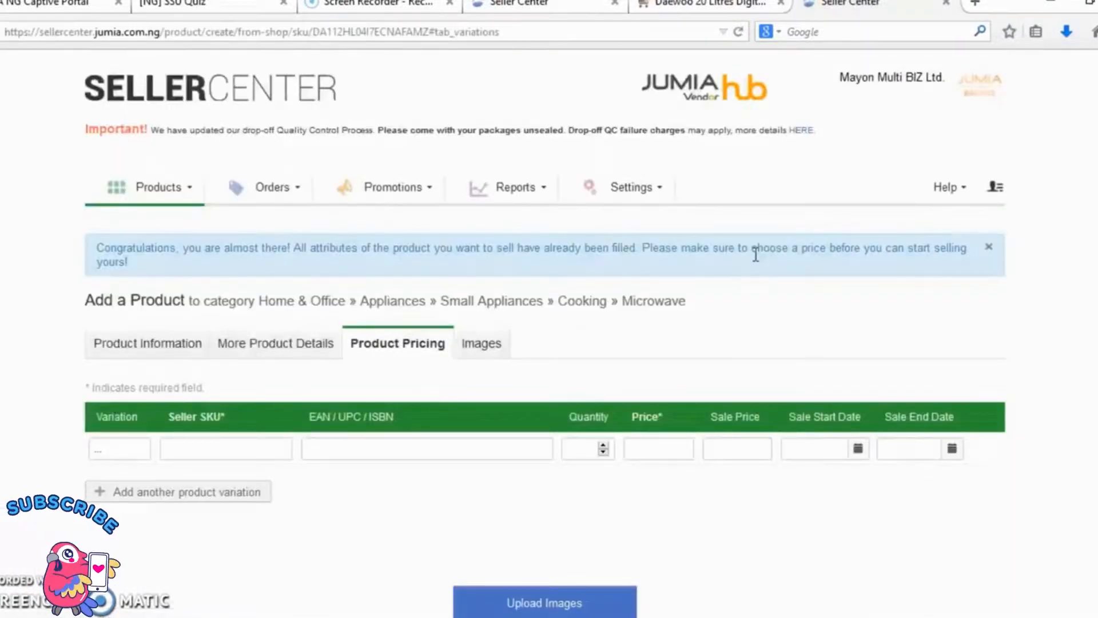
Step: Fill in the microwave's pricing with seller SKU MMBL 16, quantity 34 and price 56,000
click(185, 452)
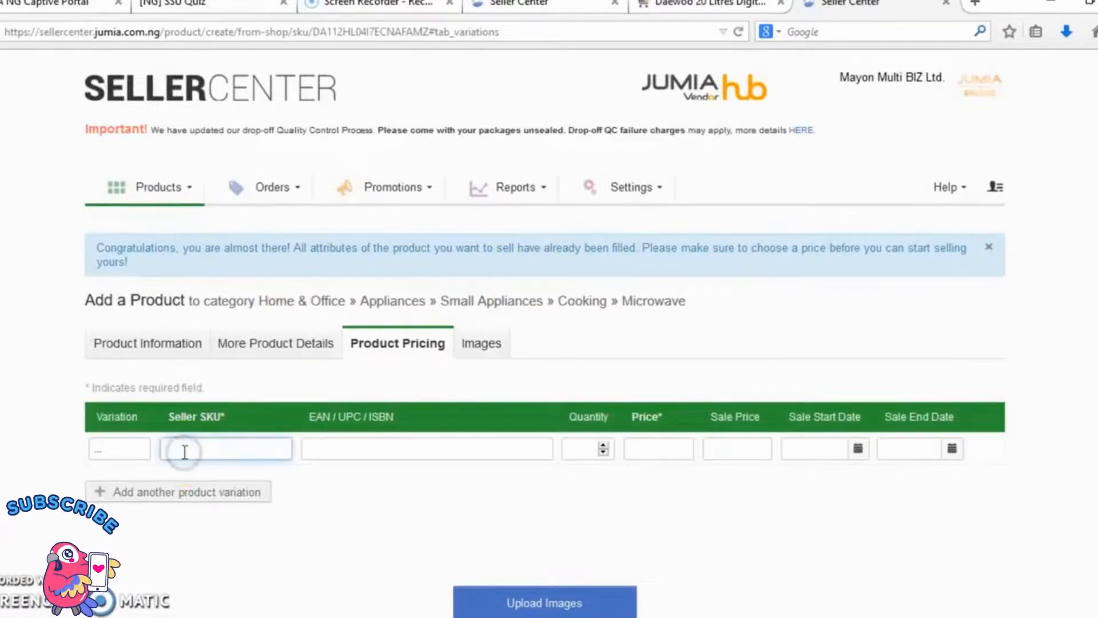
text(MMB)
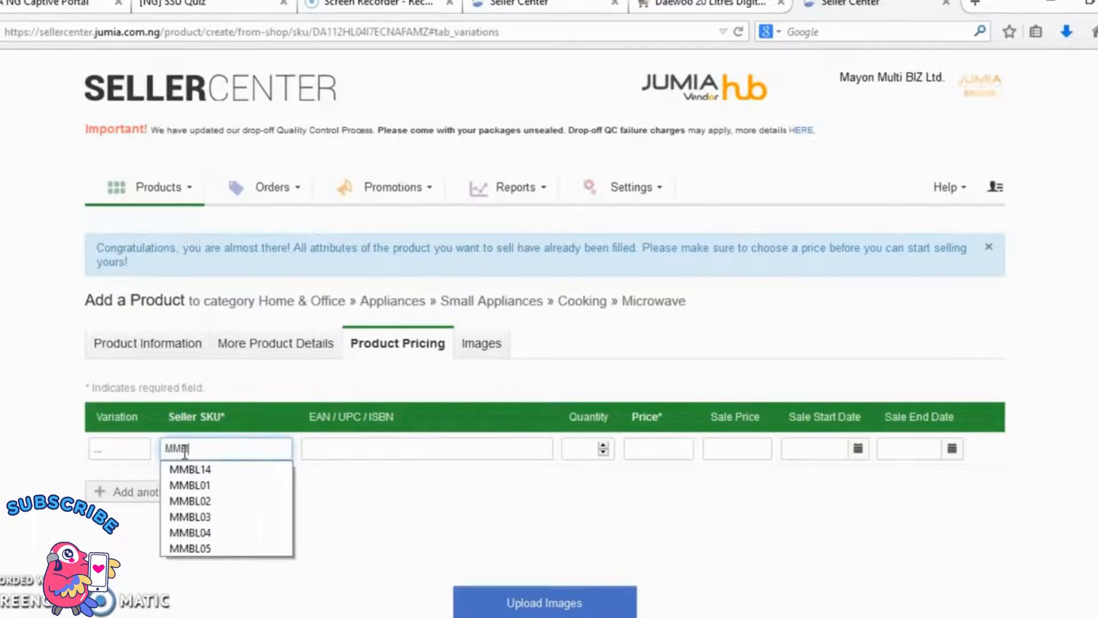
text(L 16)
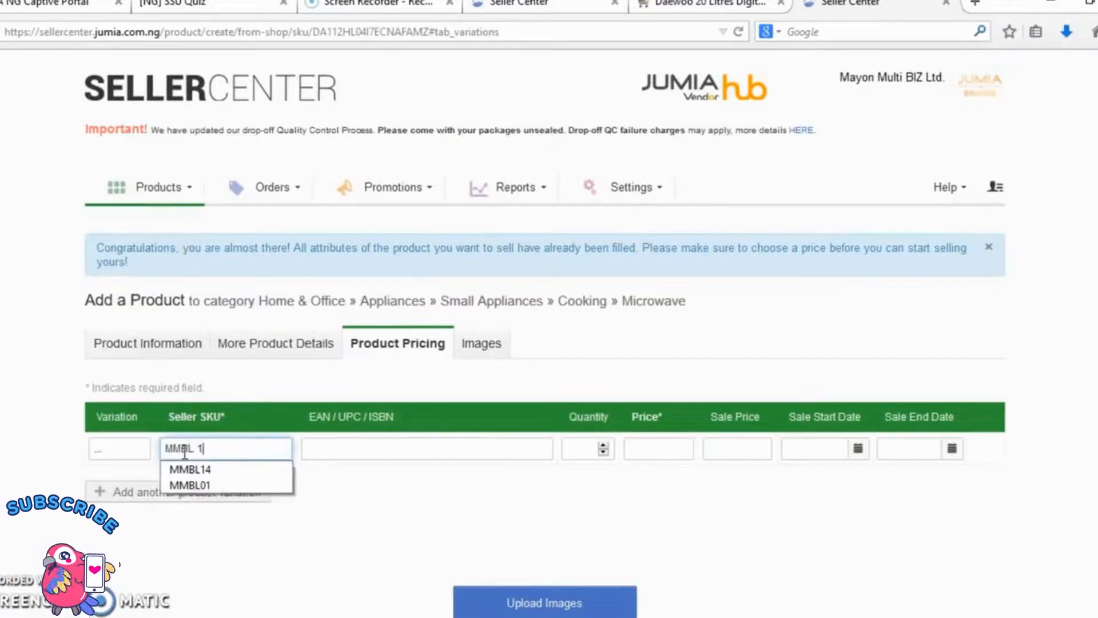
click(584, 448)
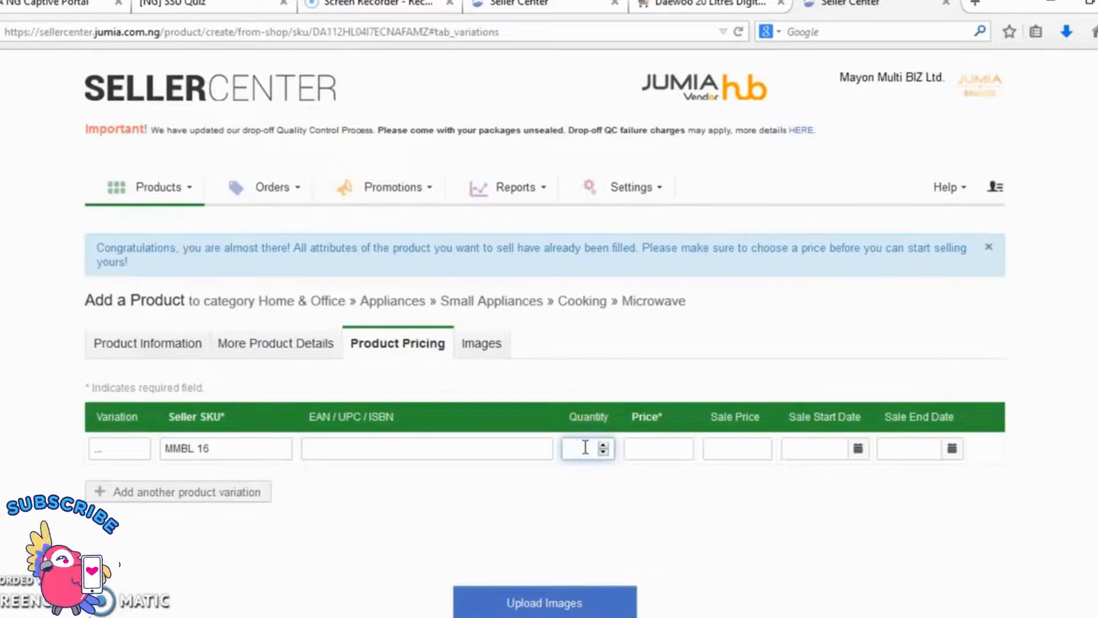
click(662, 447)
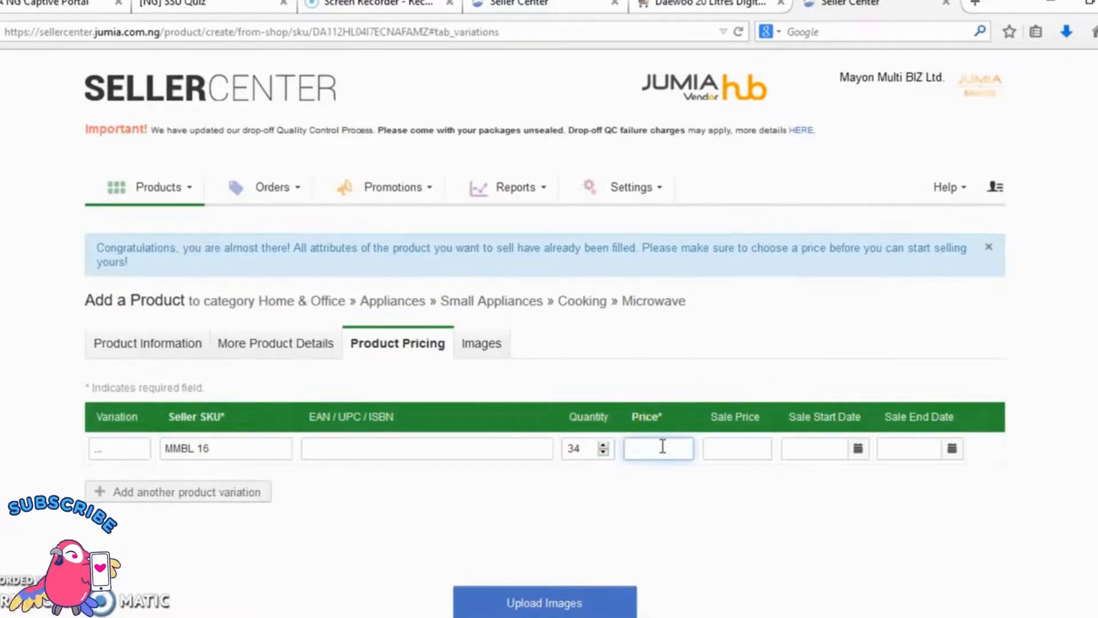
text(56)
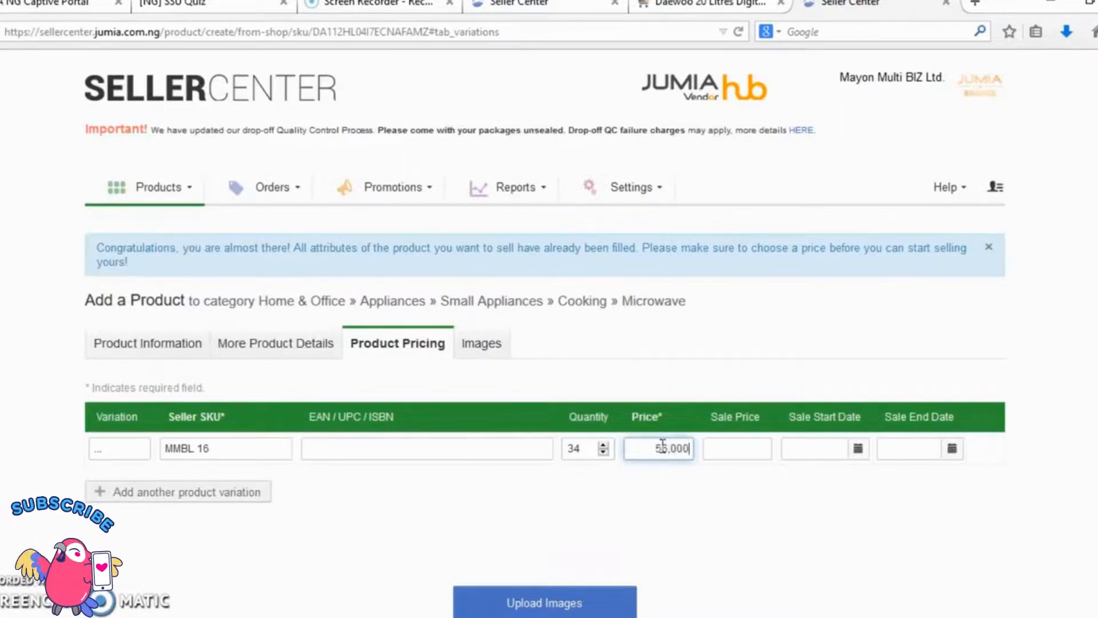
text(,000)
click(730, 502)
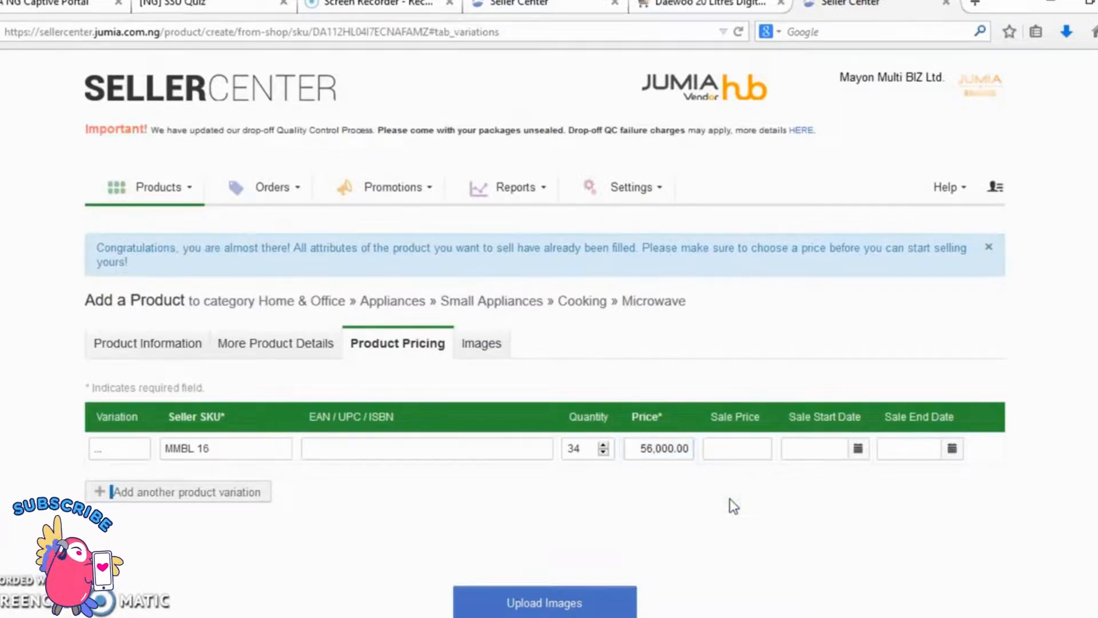
Step: Replace the Product Line in the microwave's additional product details with the store name Mayon Multi BIZ Ltd
click(310, 344)
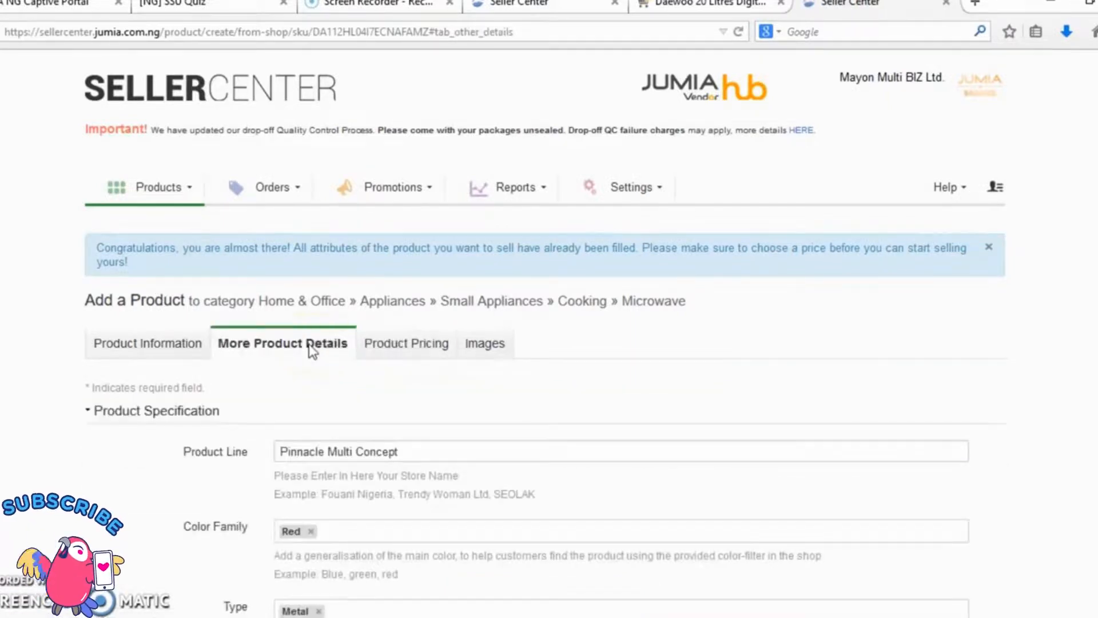
drag(422, 451, 224, 456)
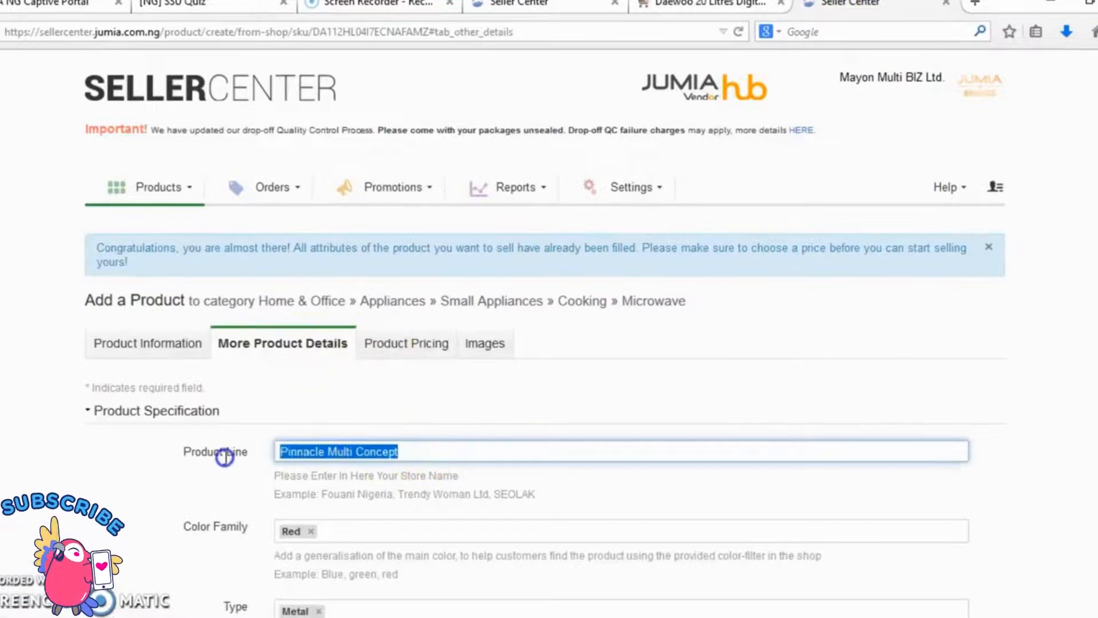
text(m)
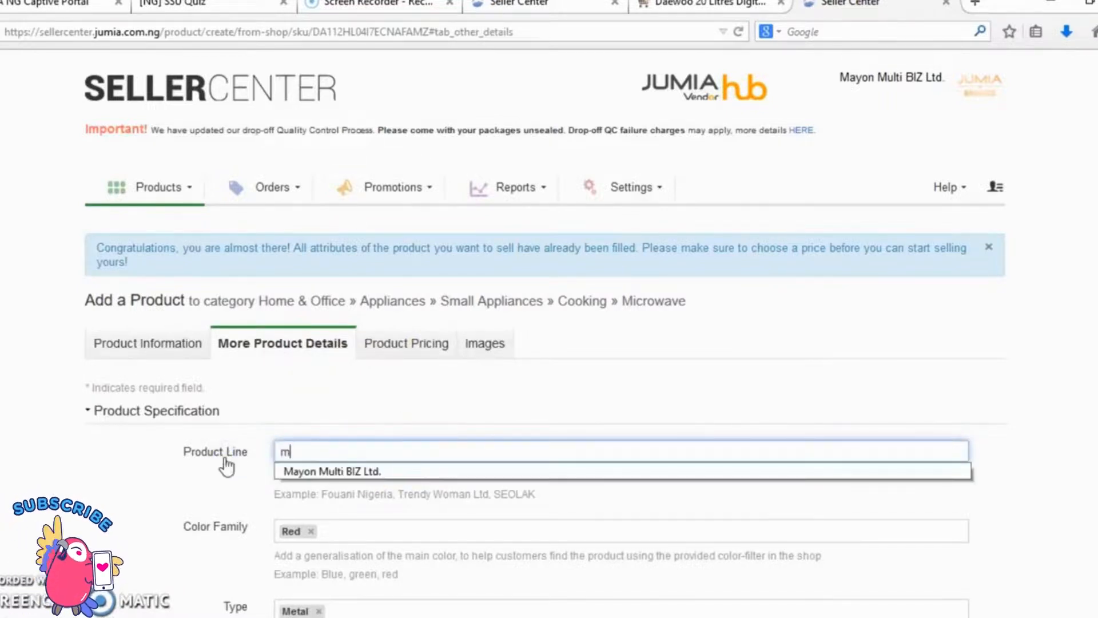
click(332, 469)
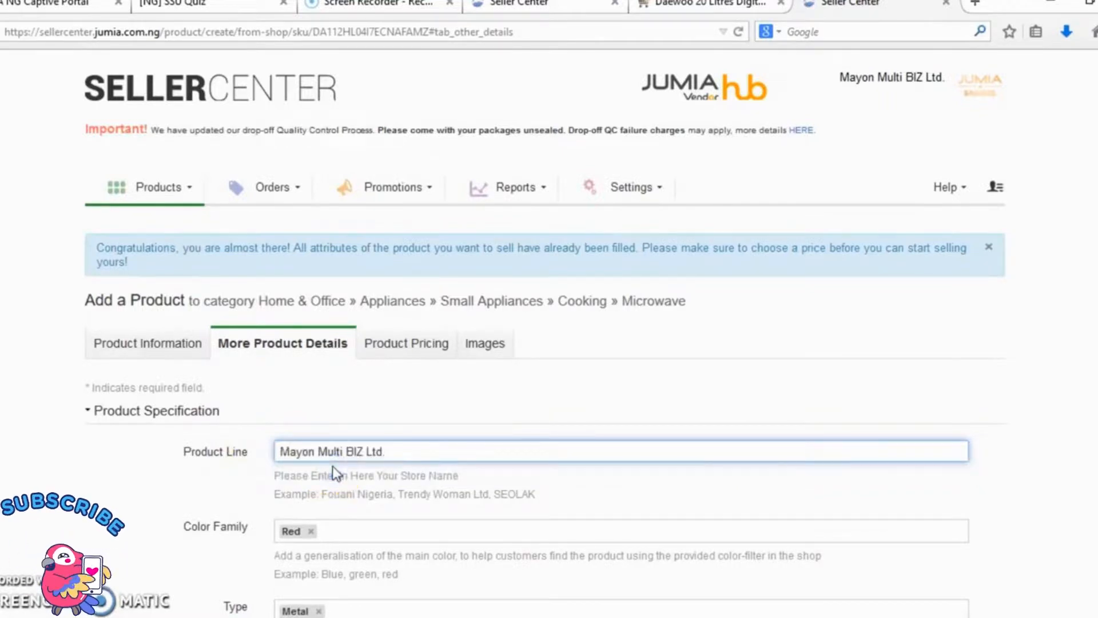
Step: Submit and finish the microwave listing
scroll(334, 472, down, 6)
scroll(331, 466, down, 4)
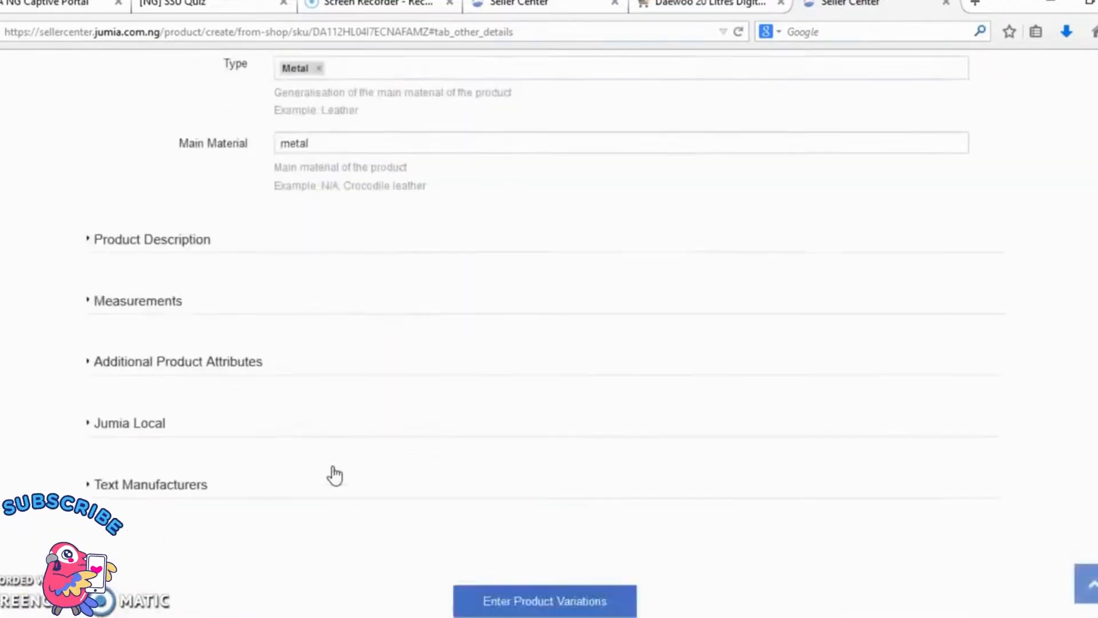
click(406, 495)
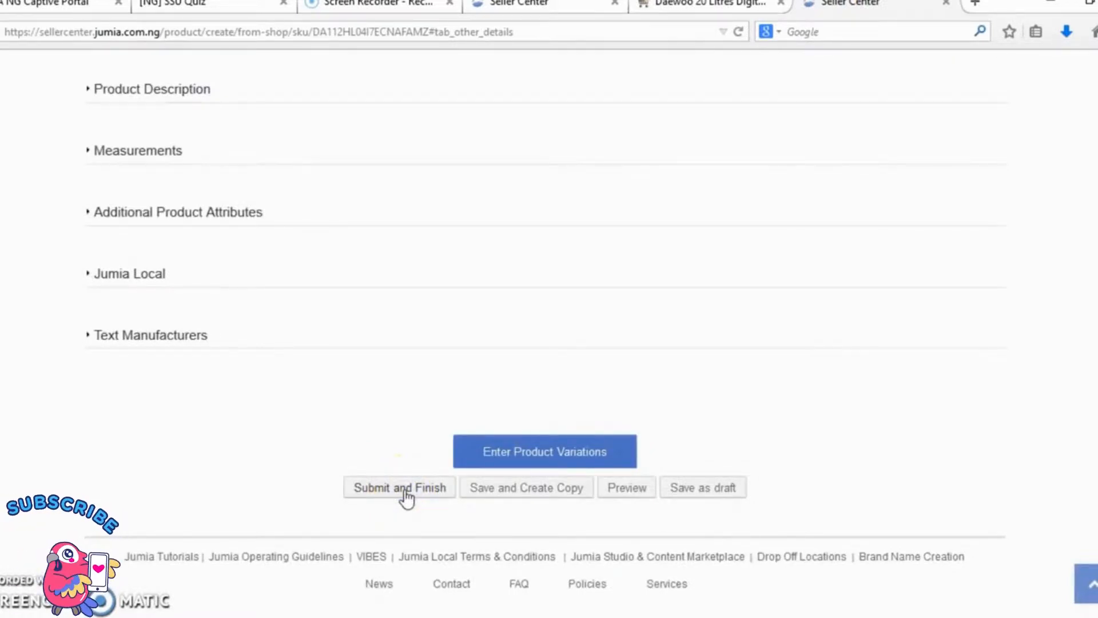
click(385, 495)
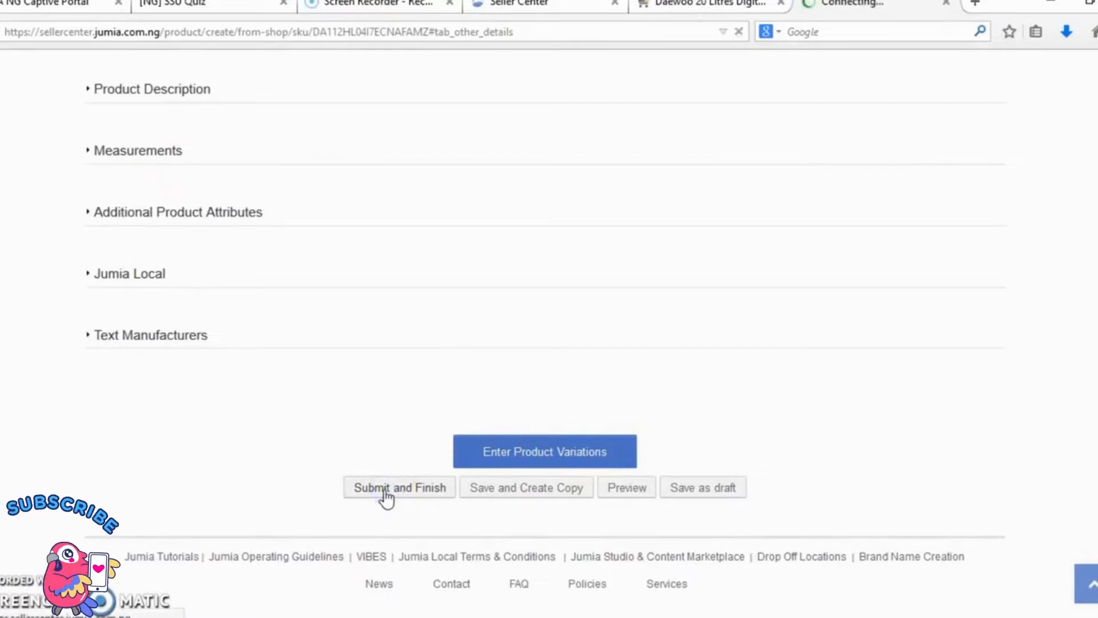